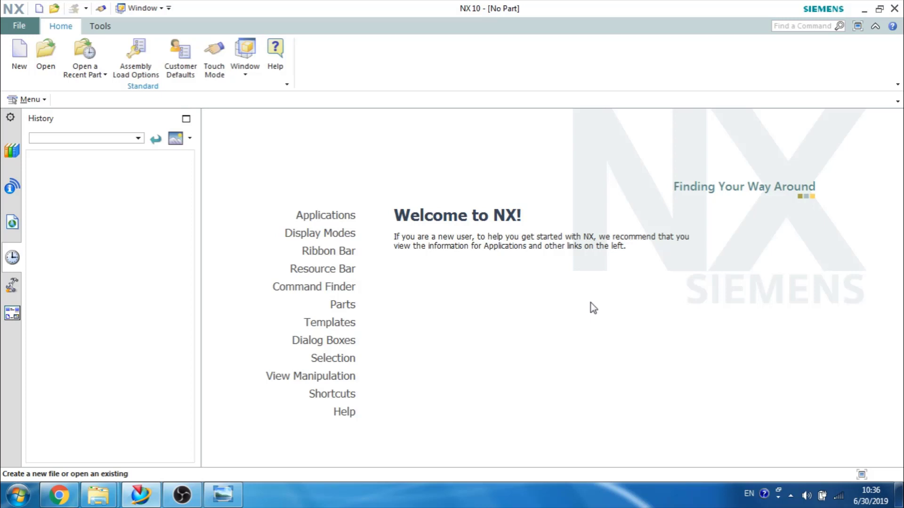
- Consult the EX50.png drawing, create a new part from the millimetre Model template, and start a sketch on the default XZ plane
click(223, 494)
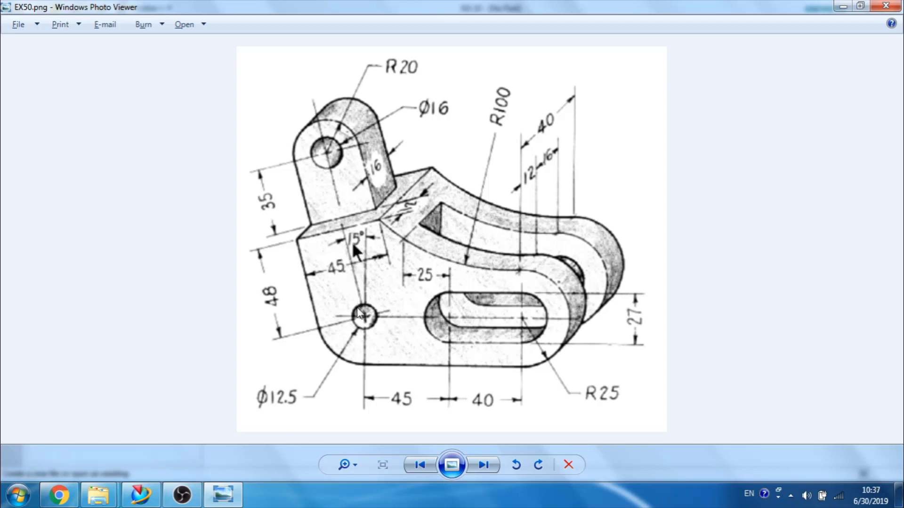
click(843, 6)
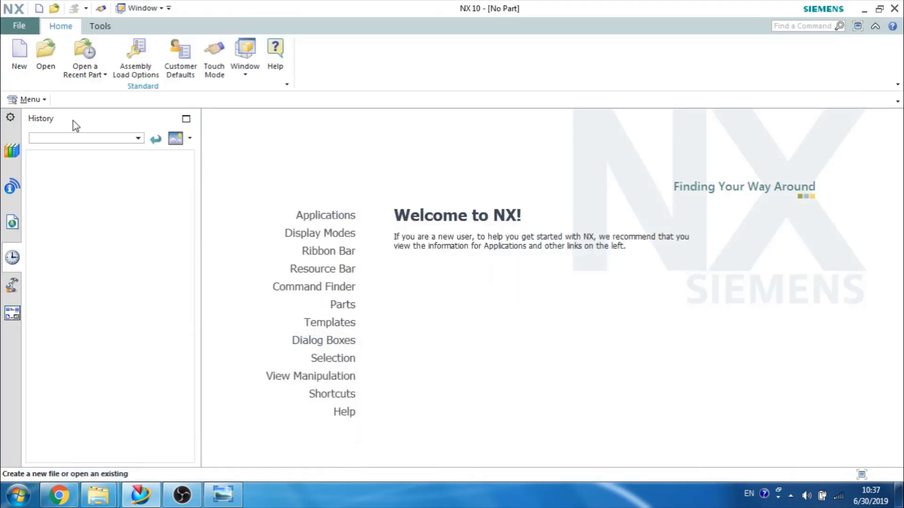
click(27, 49)
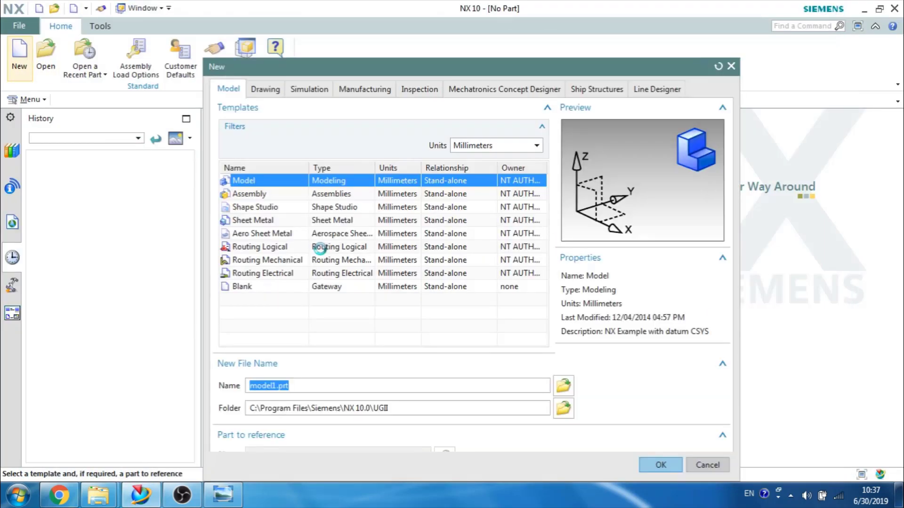
click(662, 466)
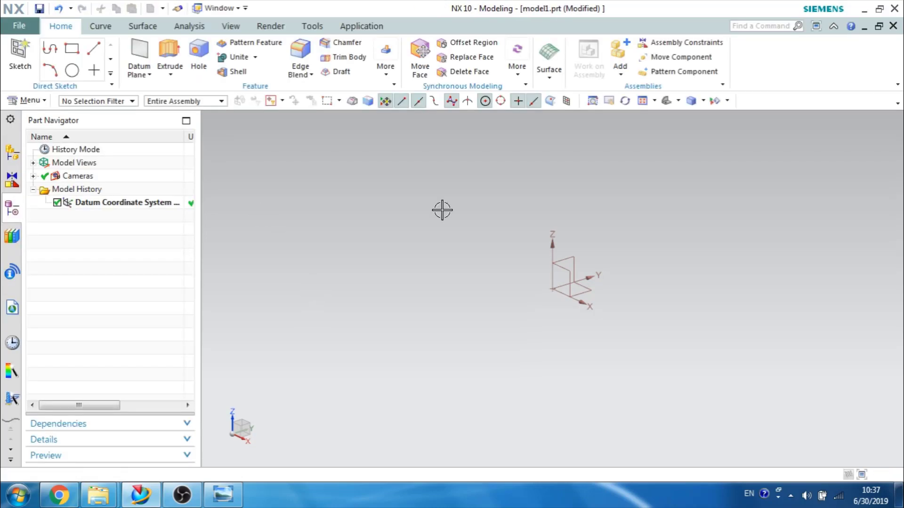
click(7, 60)
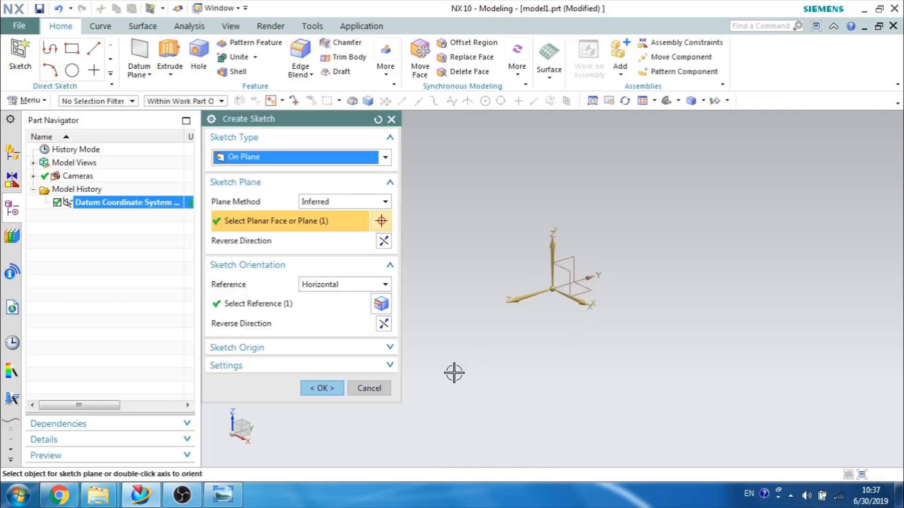
click(322, 388)
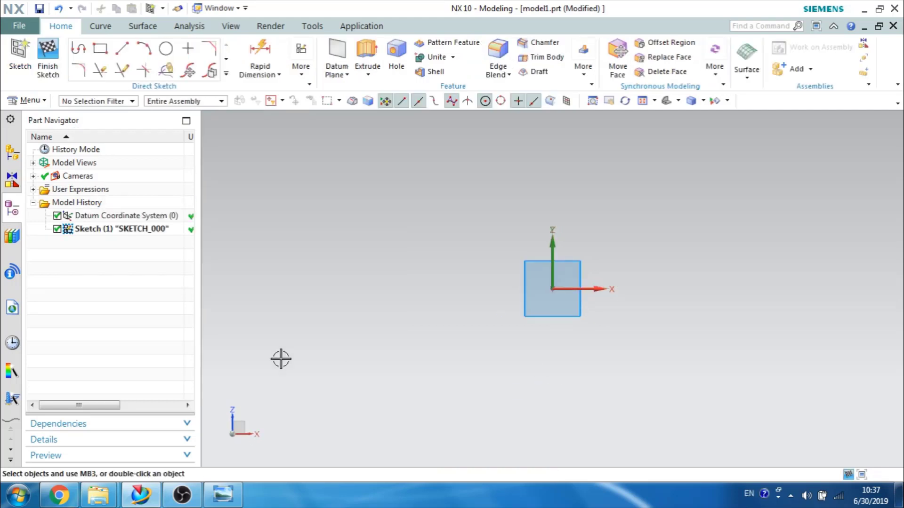
- Sketch the profile's lower-left corner as a three-point arc and draw the horizontal bottom line from its lower end
click(223, 494)
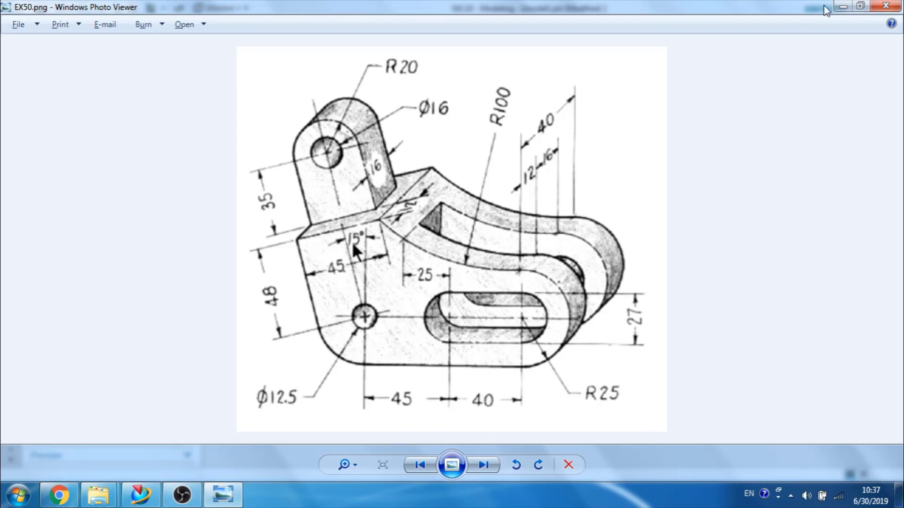
click(843, 6)
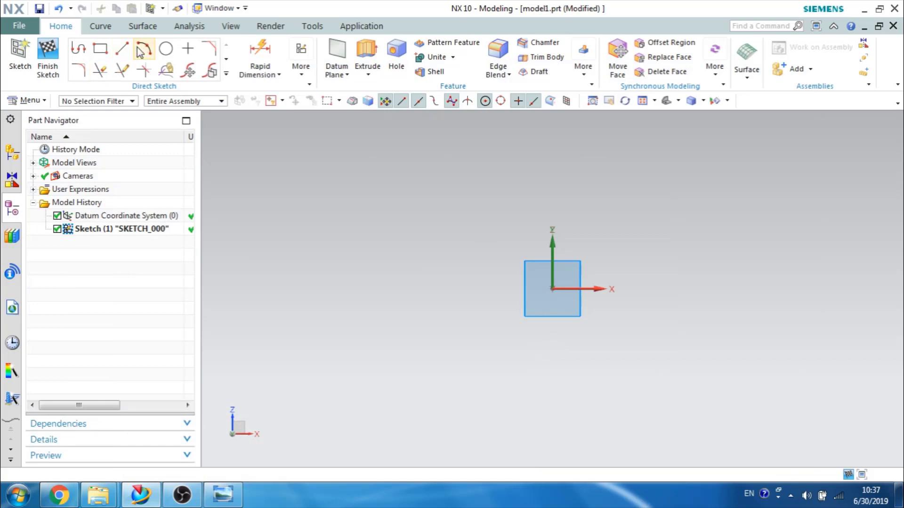
click(144, 48)
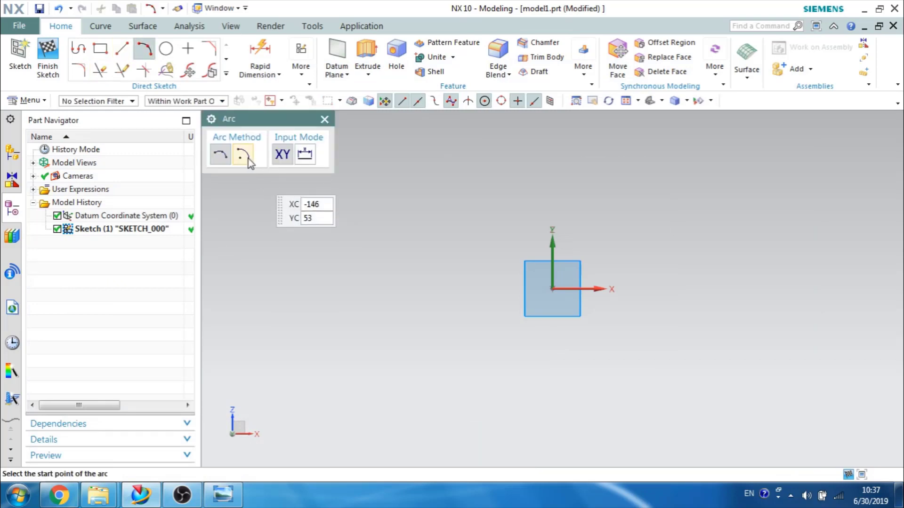
click(470, 296)
click(569, 353)
click(515, 347)
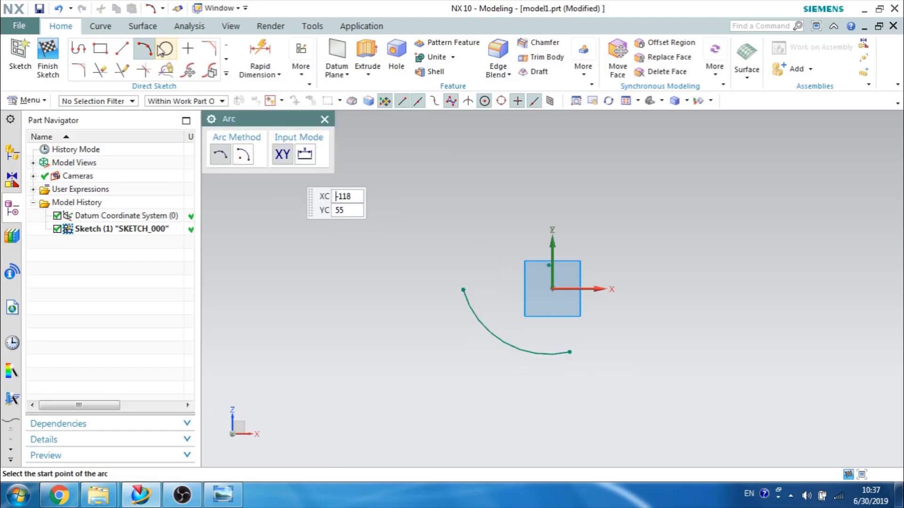
click(122, 49)
click(572, 351)
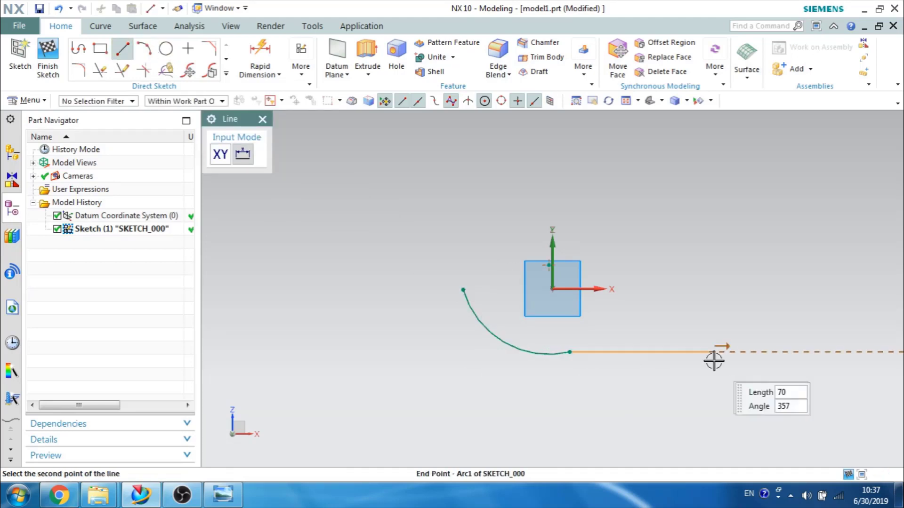
click(801, 351)
mouse_move(705, 363)
shift+middle_down()
mouse_move(444, 369)
mouse_move(598, 362)
shift+middle_up()
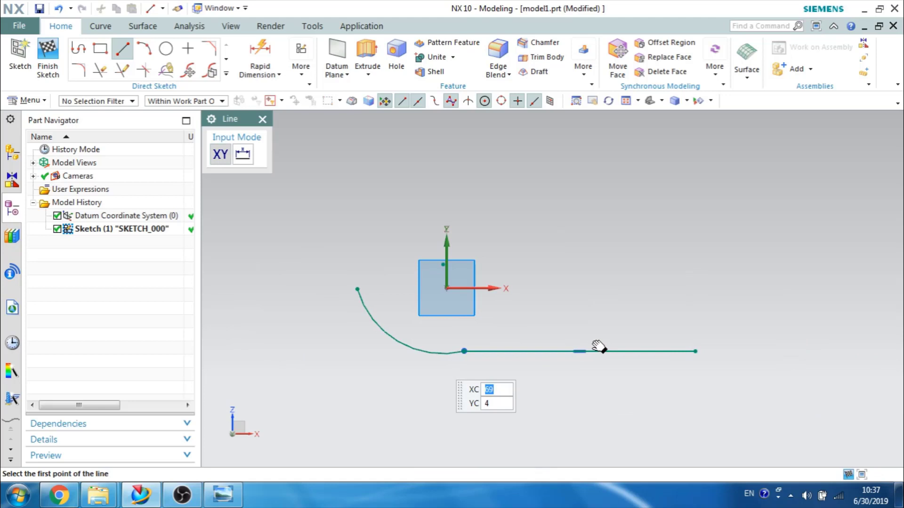
- Sketch the rounded right end as an arc rising from the bottom line, and a concave arc from its upper end toward the upper left
click(144, 48)
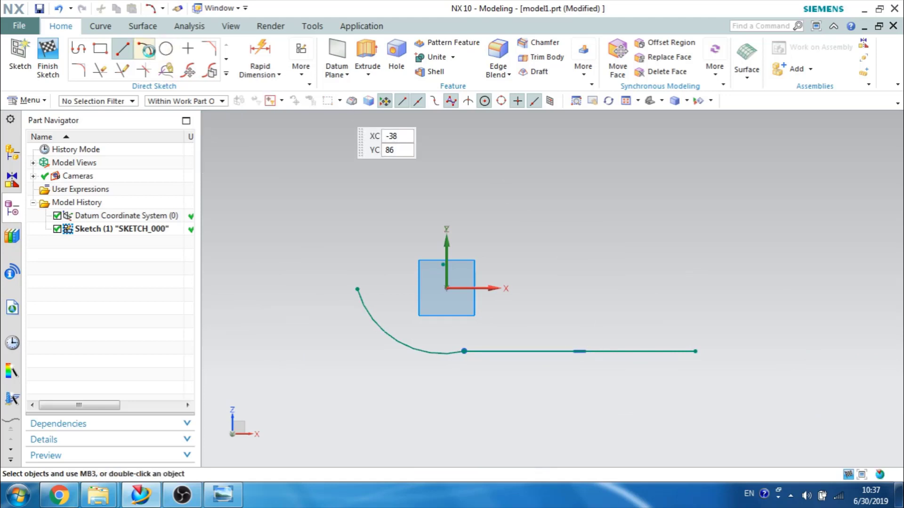
click(692, 352)
click(688, 233)
click(740, 287)
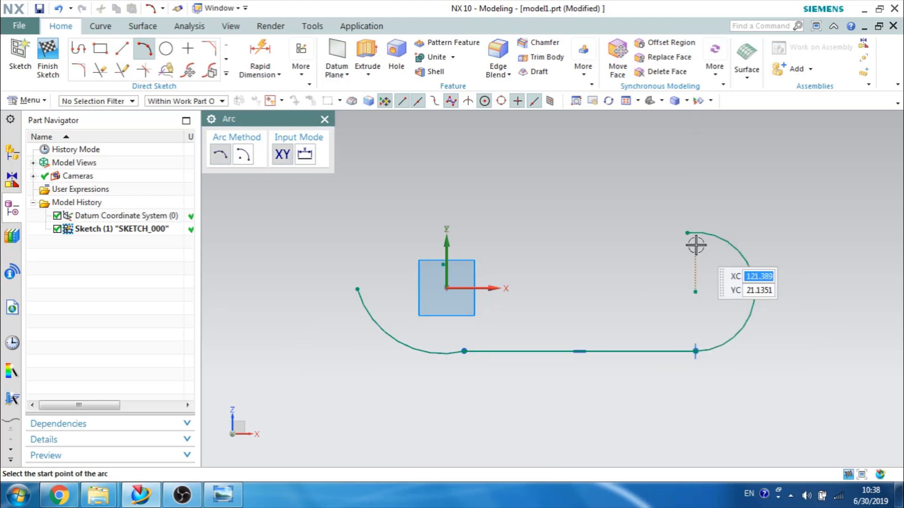
click(688, 233)
click(495, 147)
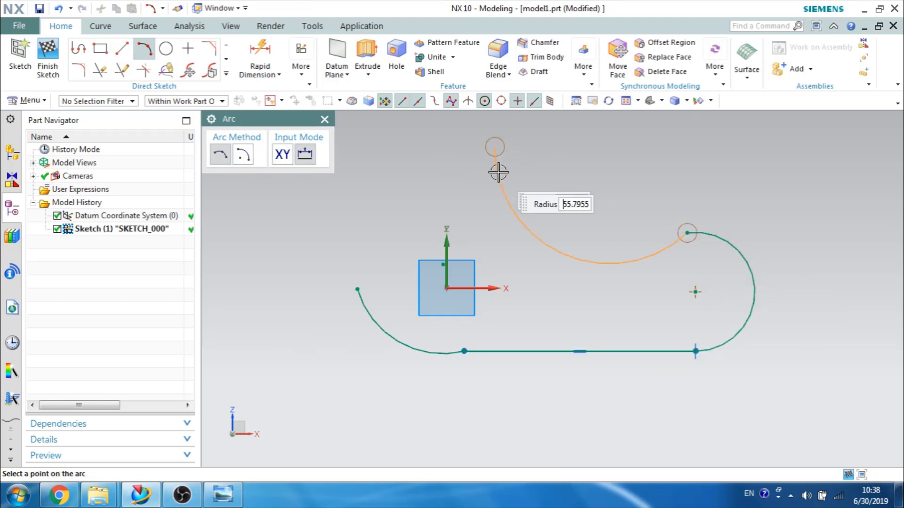
click(538, 192)
shift+middle_drag(531, 224, 572, 295)
- Close the profile with a sloping top line from the concave arc and a left side line about 51 mm long at about 86 degrees
click(122, 48)
click(537, 218)
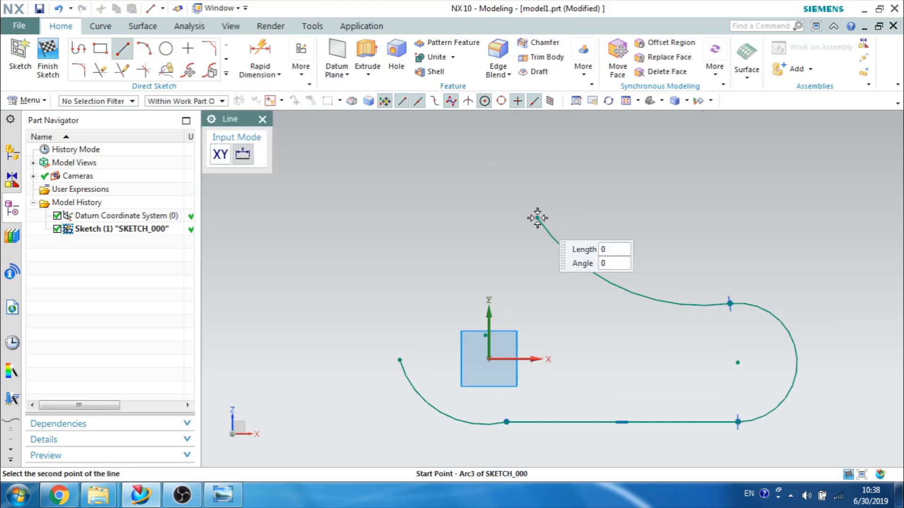
click(409, 236)
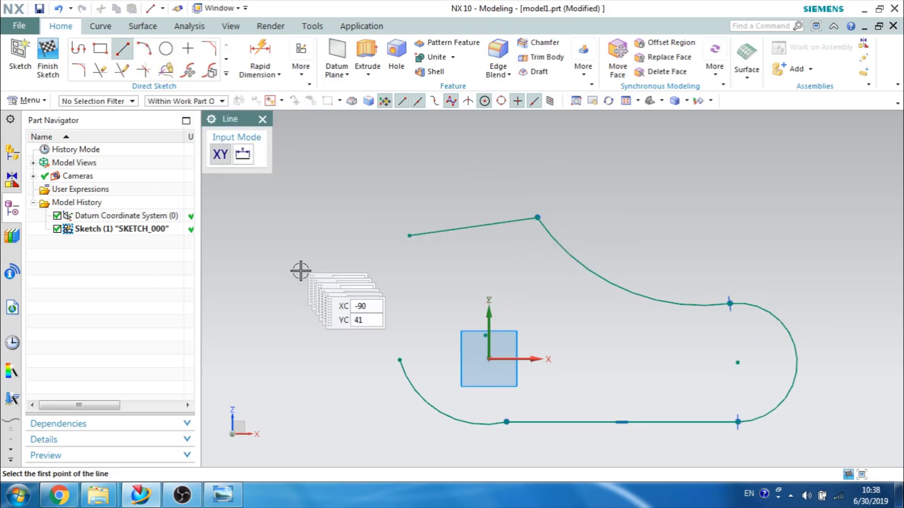
click(400, 360)
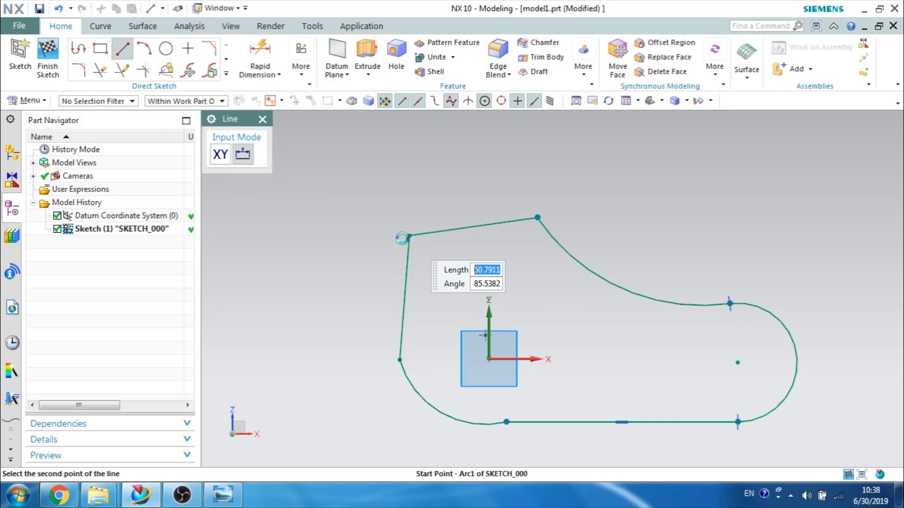
click(409, 236)
key(Escape)
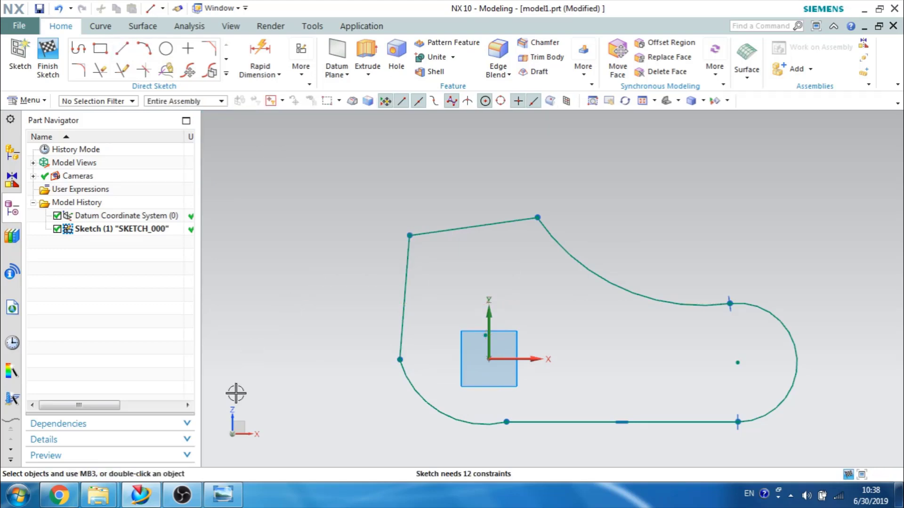
- Constrain the lower-left arc tangent to the left side line and to the bottom line, following the reference drawing
click(222, 494)
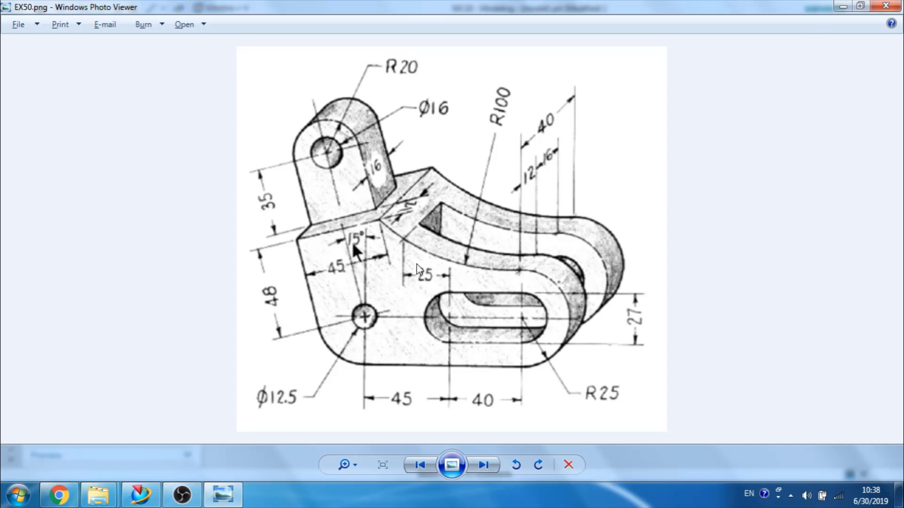
click(843, 6)
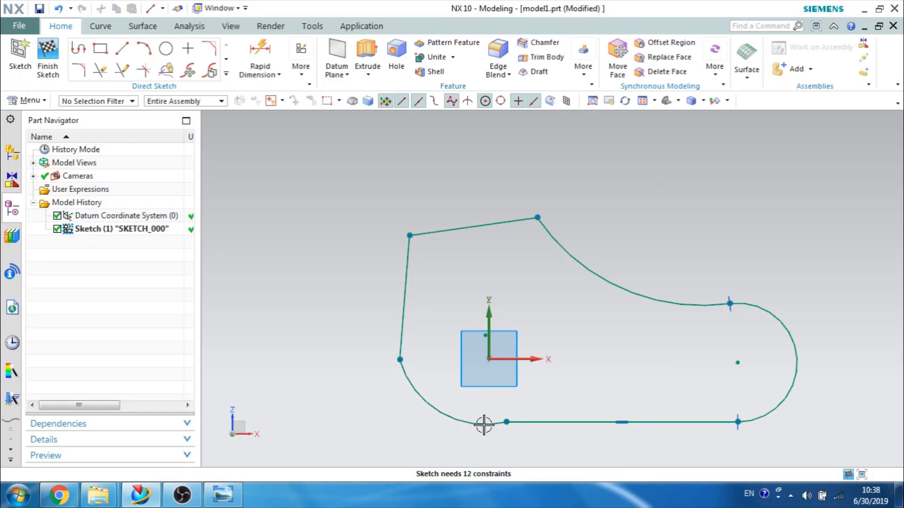
key(c)
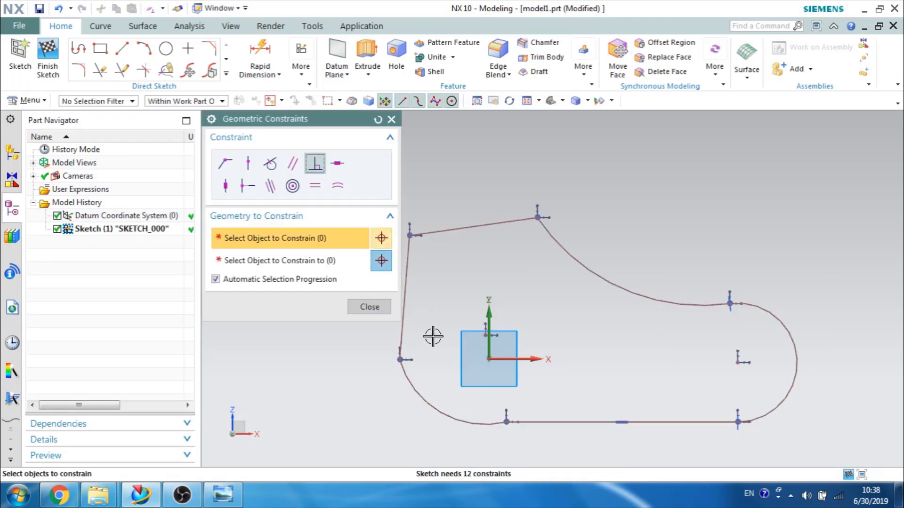
click(270, 163)
click(415, 393)
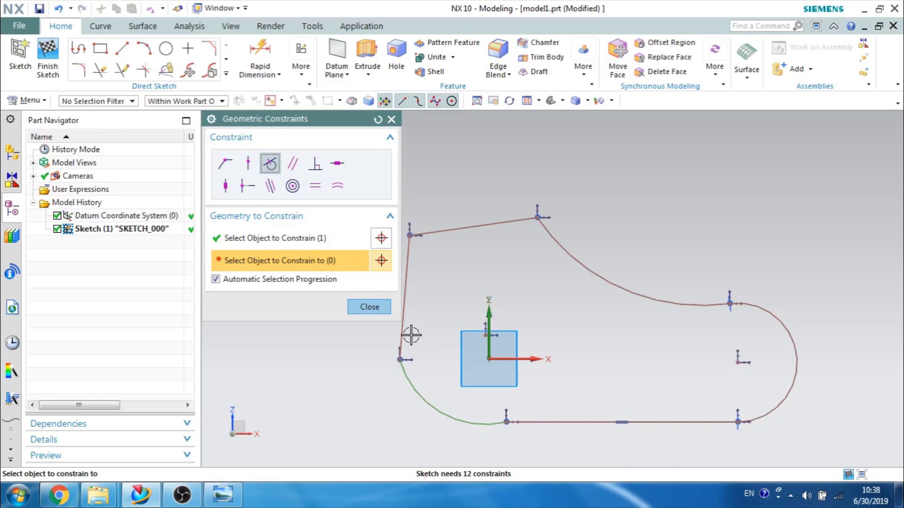
click(411, 335)
click(446, 413)
click(531, 419)
- Try to make the right end arc tangent to both the bottom line and the concave upper arc
click(661, 425)
click(730, 418)
click(456, 267)
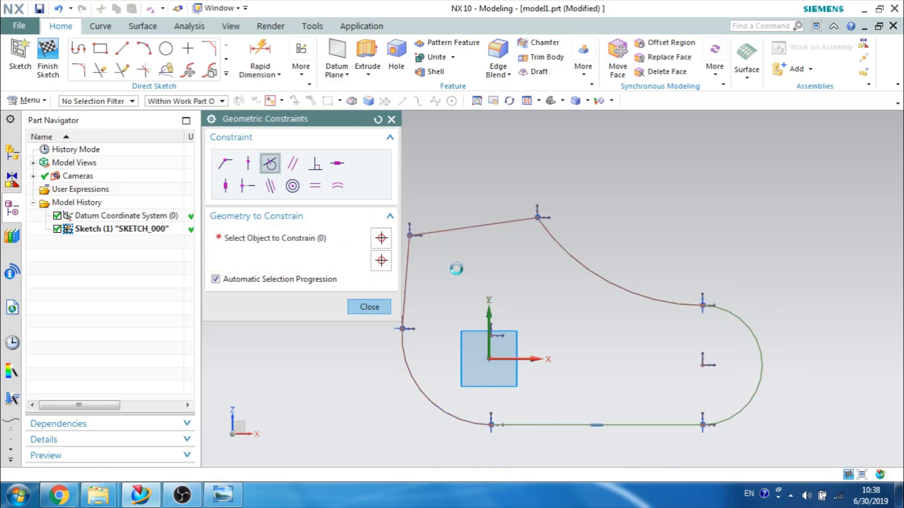
click(699, 306)
click(680, 304)
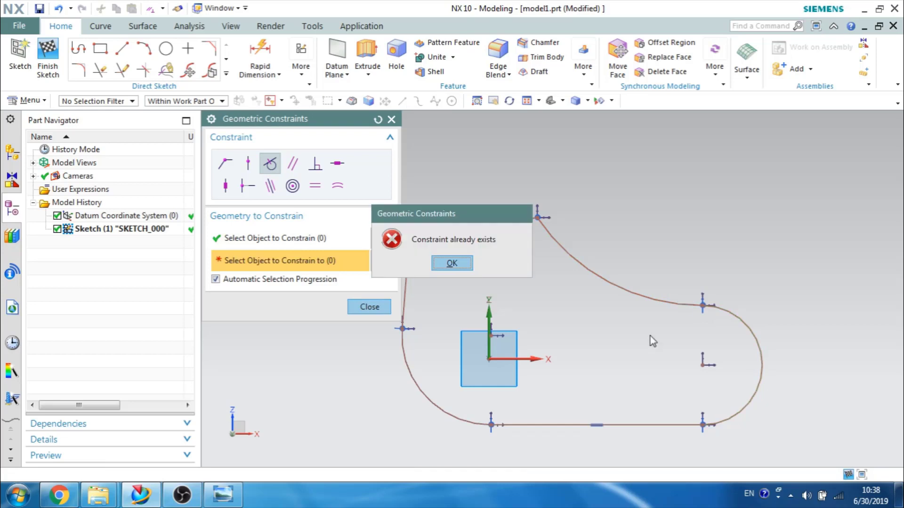
click(438, 266)
click(366, 307)
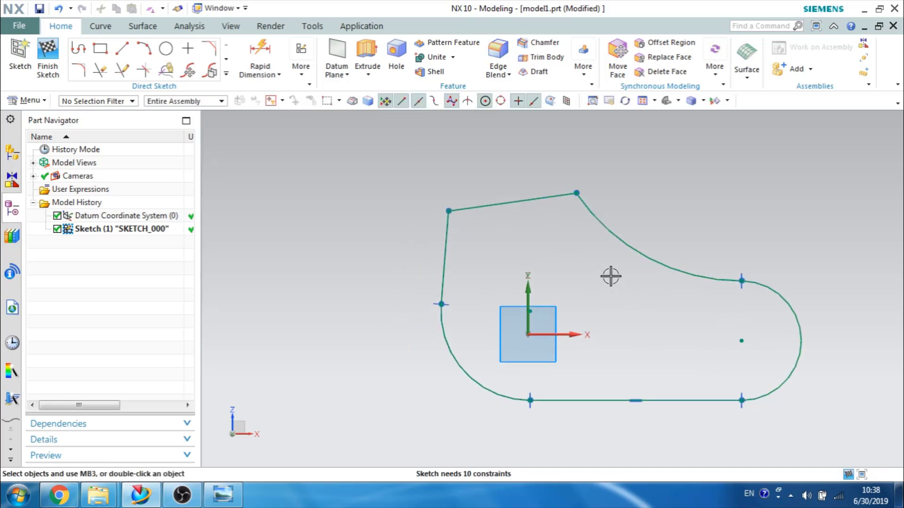
- Move the sloping top line up and to the left so the side line leans outward, and compare with the EX50.png drawing
mouse_move(525, 202)
mouse_down()
mouse_move(460, 202)
mouse_move(475, 187)
mouse_up()
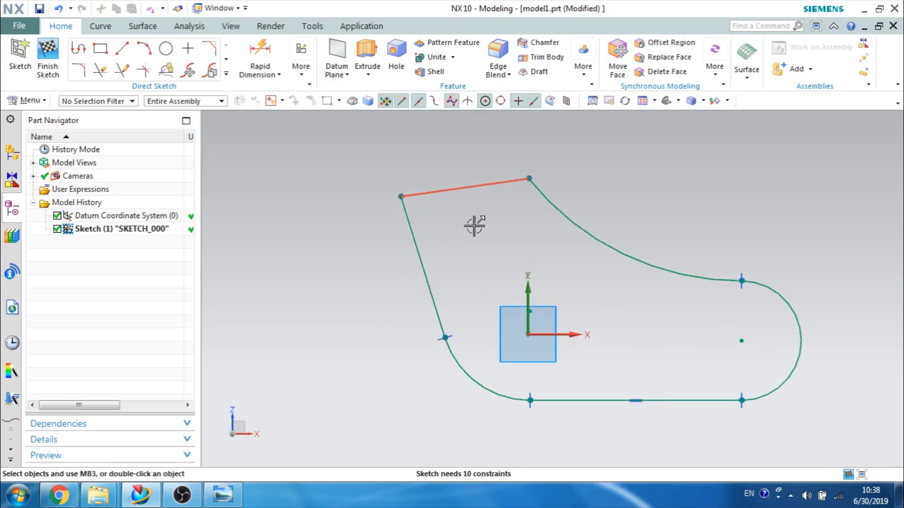
click(223, 495)
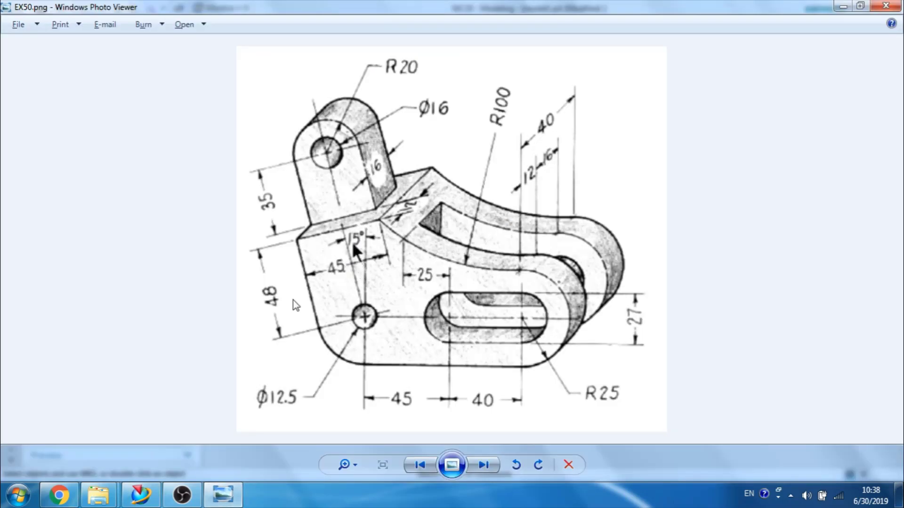
click(843, 7)
- Draw a slanted line from the sketch origin toward the upper left, inside the profile
click(123, 48)
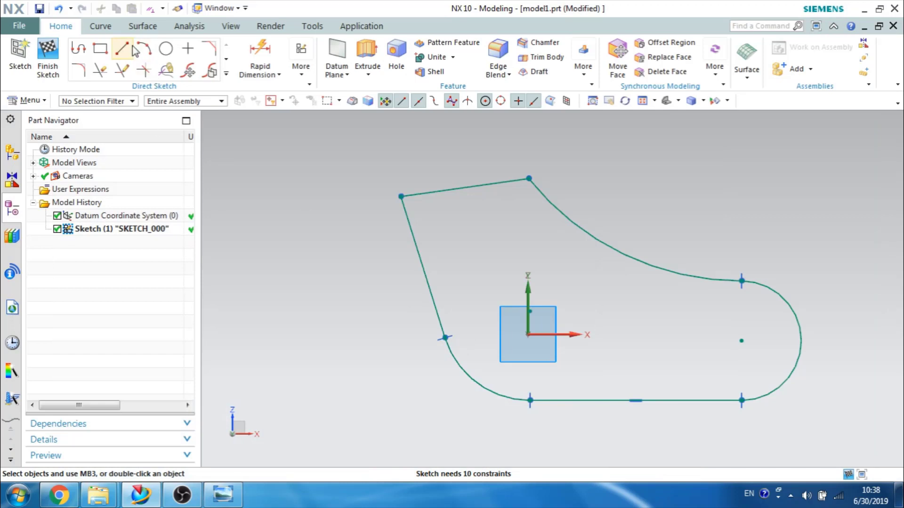
click(528, 334)
click(480, 240)
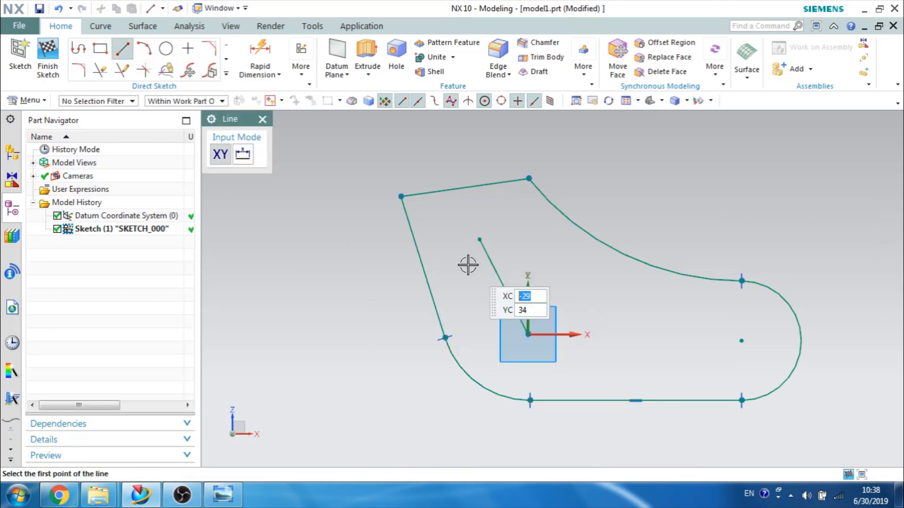
key(Escape)
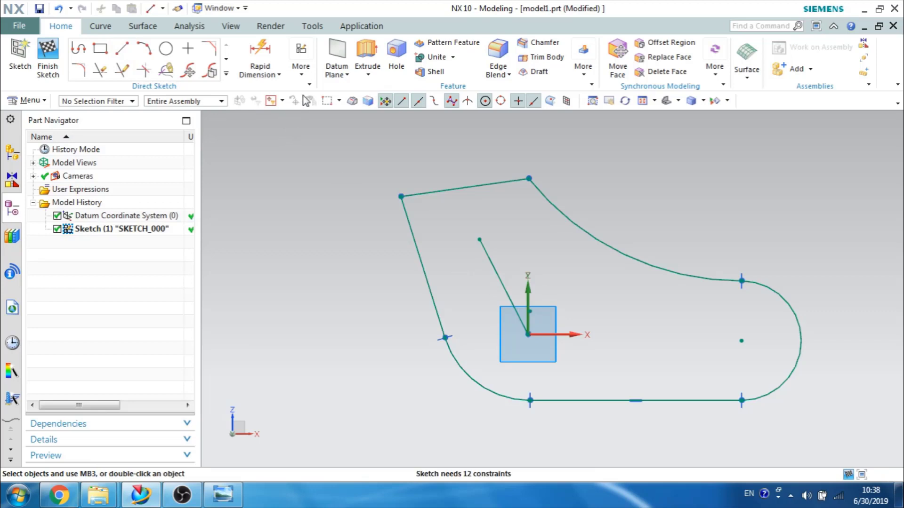
- Dimension the slanted line at 15 degrees from the vertical axis and convert it to a reference line
click(278, 74)
click(279, 135)
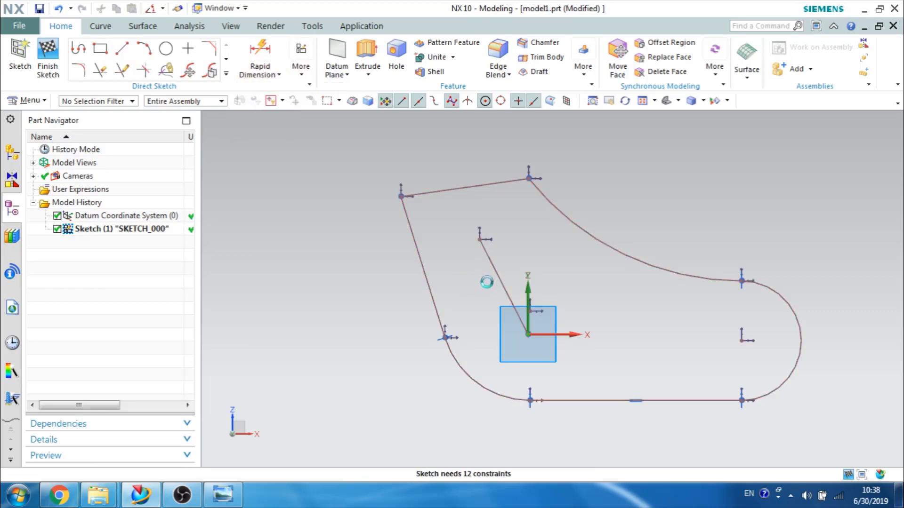
click(508, 292)
click(522, 314)
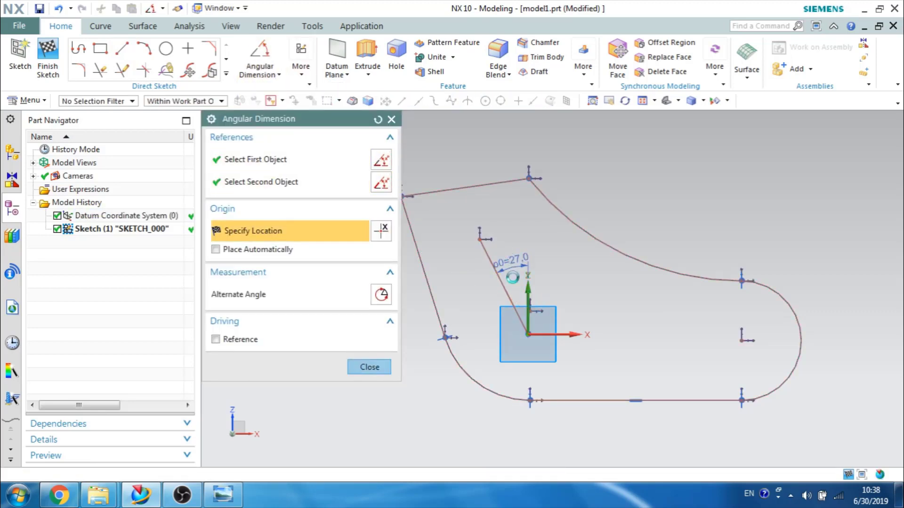
click(512, 267)
key(Escape)
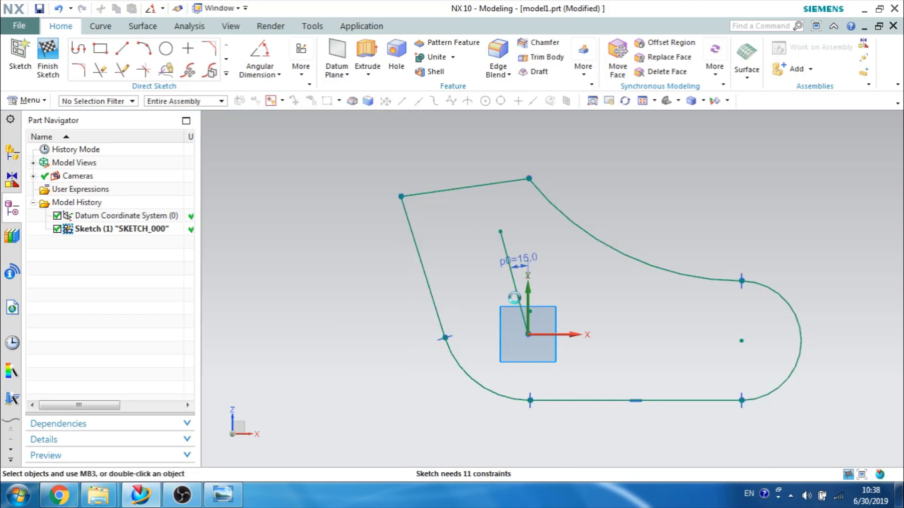
click(519, 306)
key(Escape)
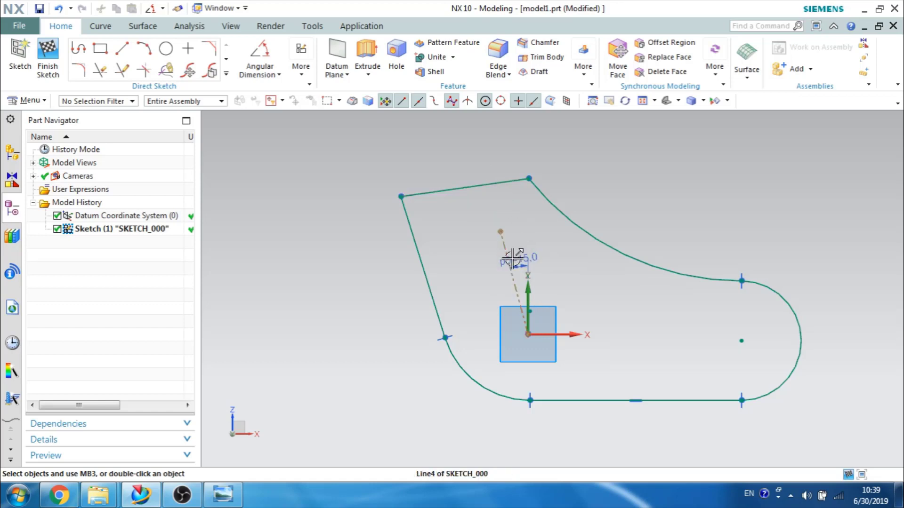
- Constrain the sloping top line perpendicular and the slanted side line parallel to the 15-degree reference line
key(c)
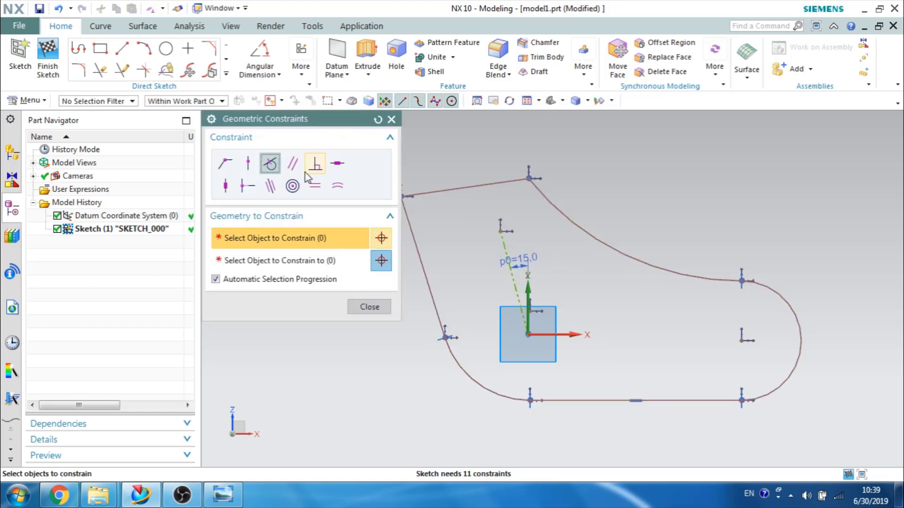
click(463, 188)
click(509, 264)
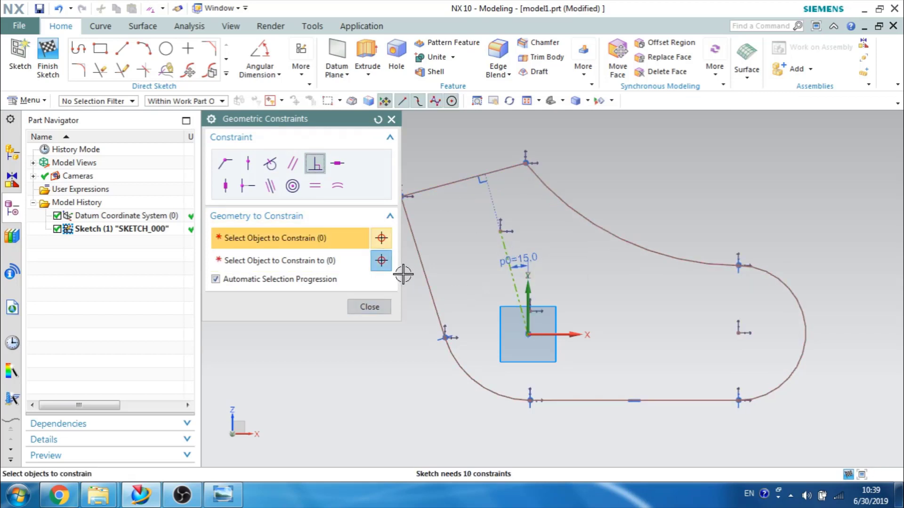
click(293, 163)
click(416, 245)
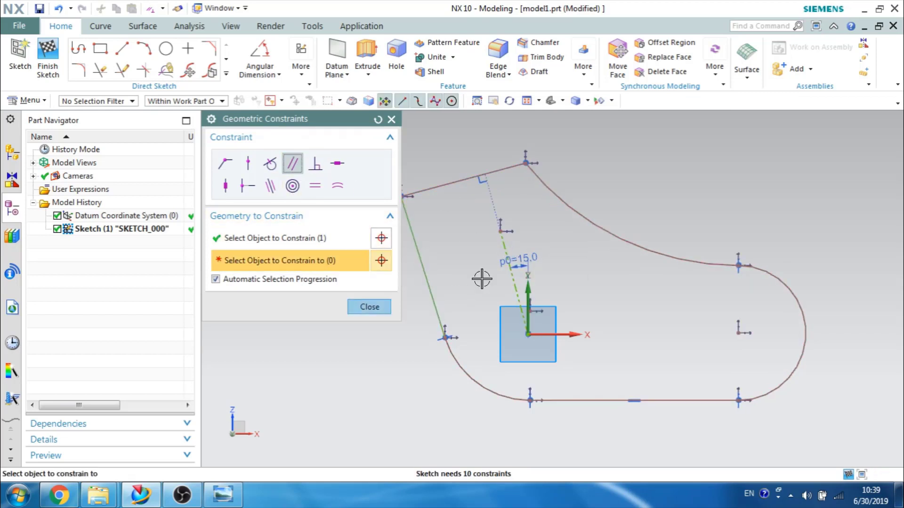
click(511, 289)
click(369, 307)
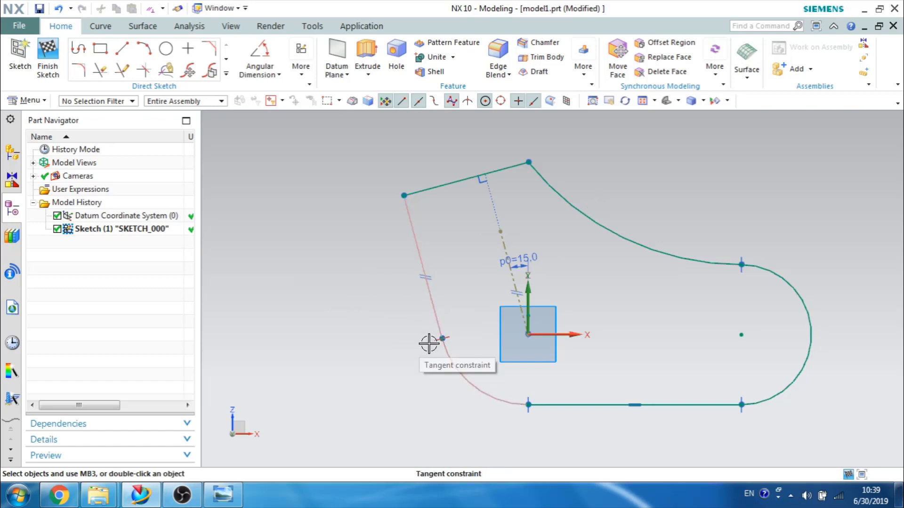
- Check the side line's length in the EX50.png drawing and dimension that line at 48
click(229, 491)
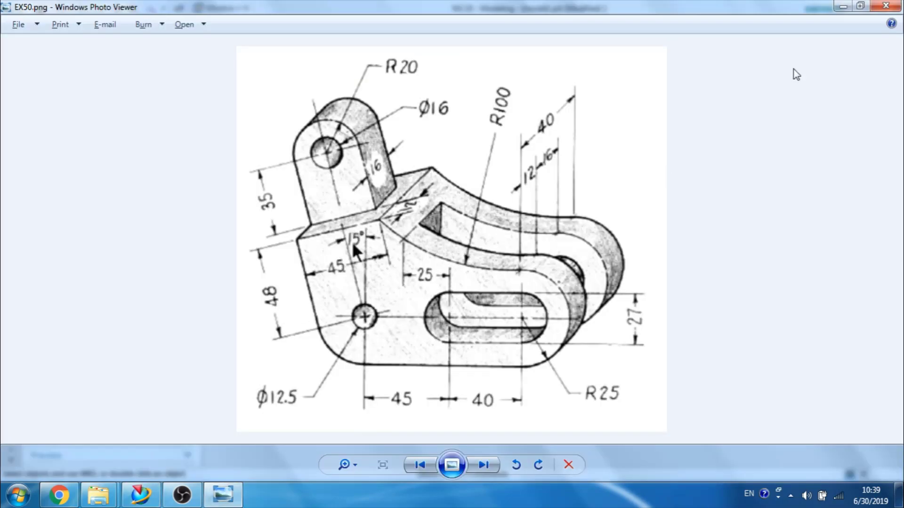
click(843, 6)
click(422, 271)
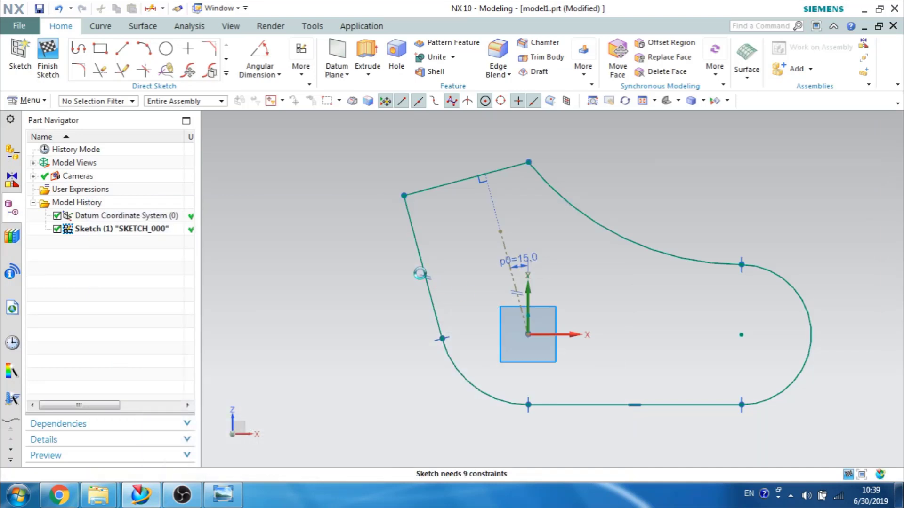
key(d)
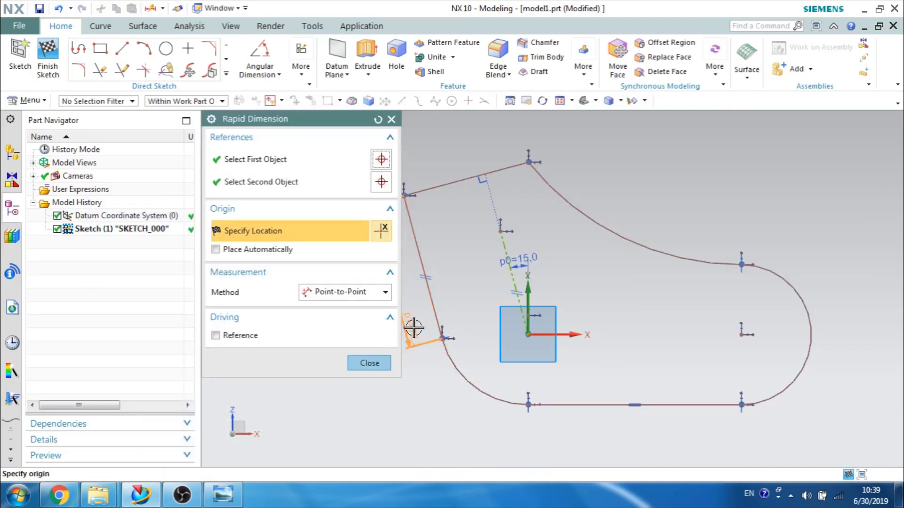
click(429, 355)
click(429, 355)
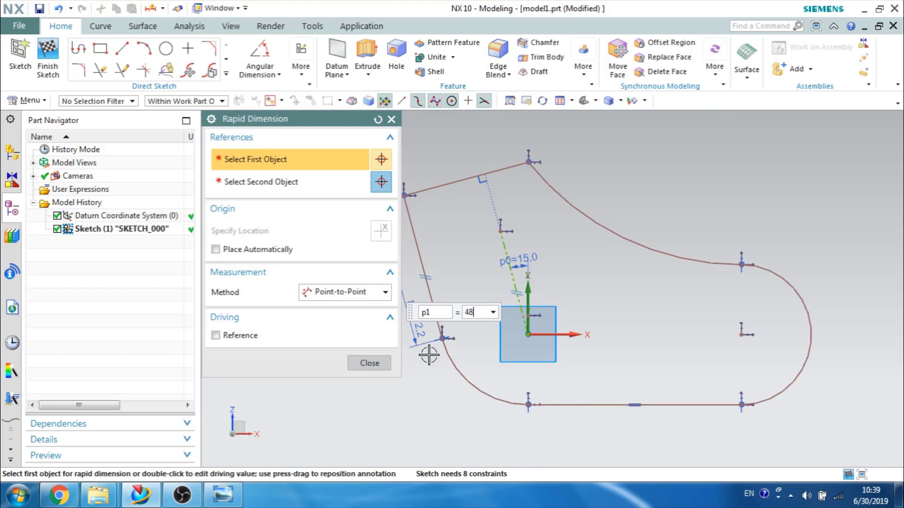
text(48)
key(Return)
key(Escape)
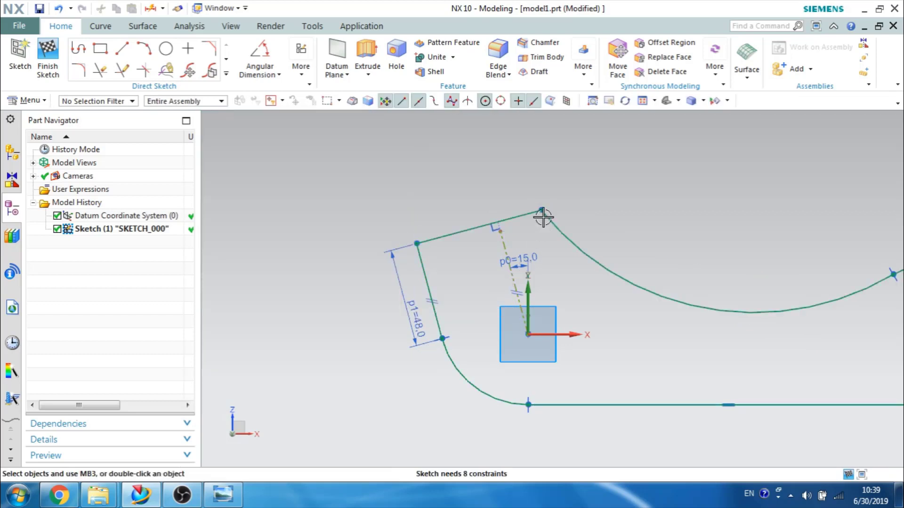
- Pull the right end arc closer to the sketch origin to shorten the profile
scroll(540, 286, up, 2)
scroll(540, 285, up, 2)
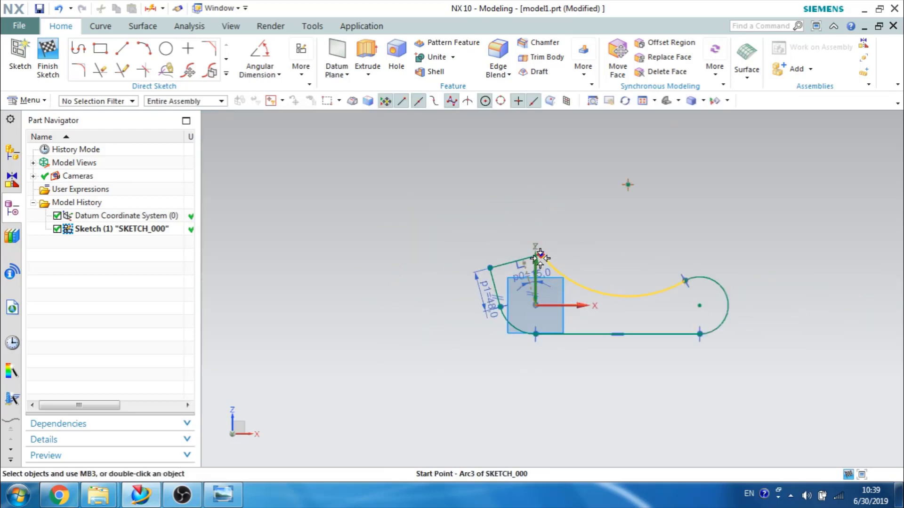
scroll(541, 252, up, 3)
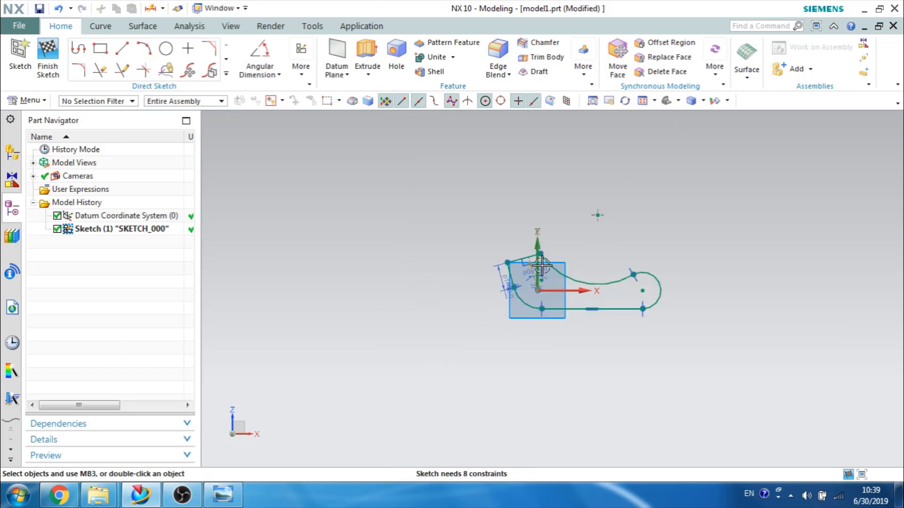
scroll(624, 279, down, 5)
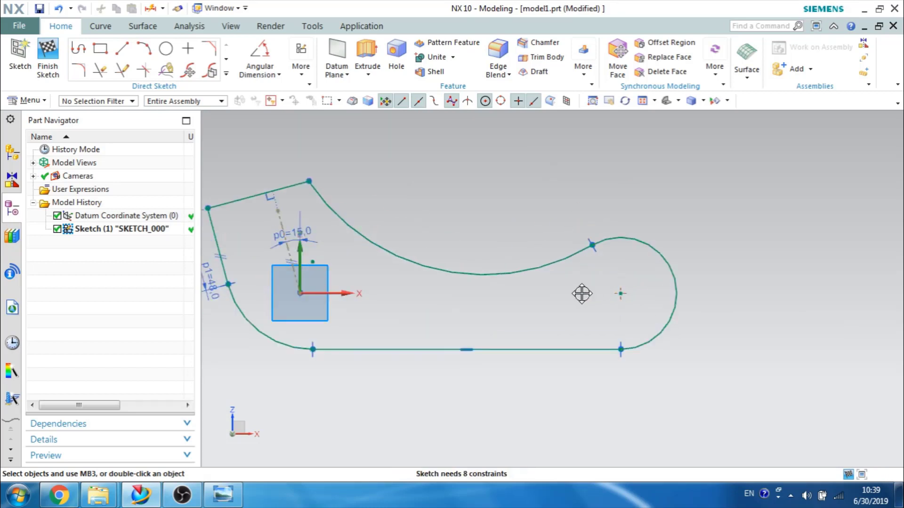
mouse_move(447, 303)
shift+middle_down()
mouse_move(565, 314)
mouse_move(621, 298)
shift+middle_up()
- Add a radial dimension of 100 to the concave upper arc
key(d)
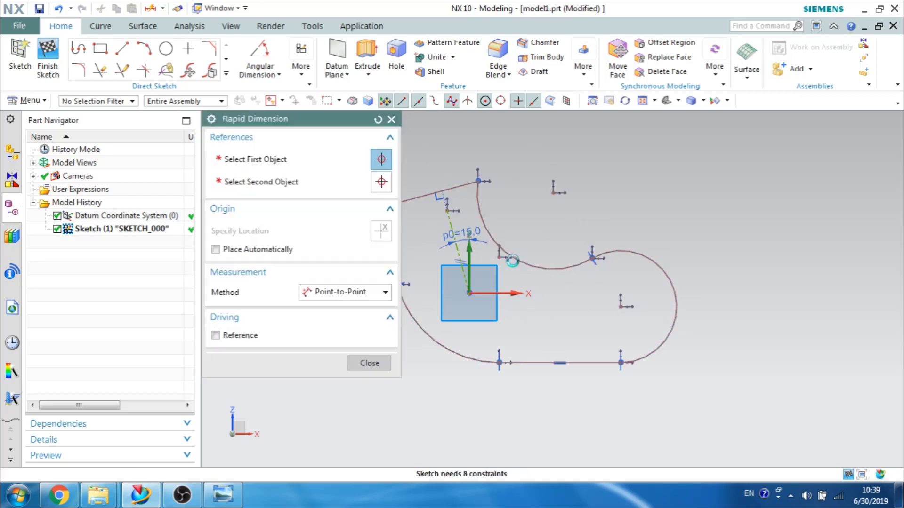
click(271, 61)
click(274, 71)
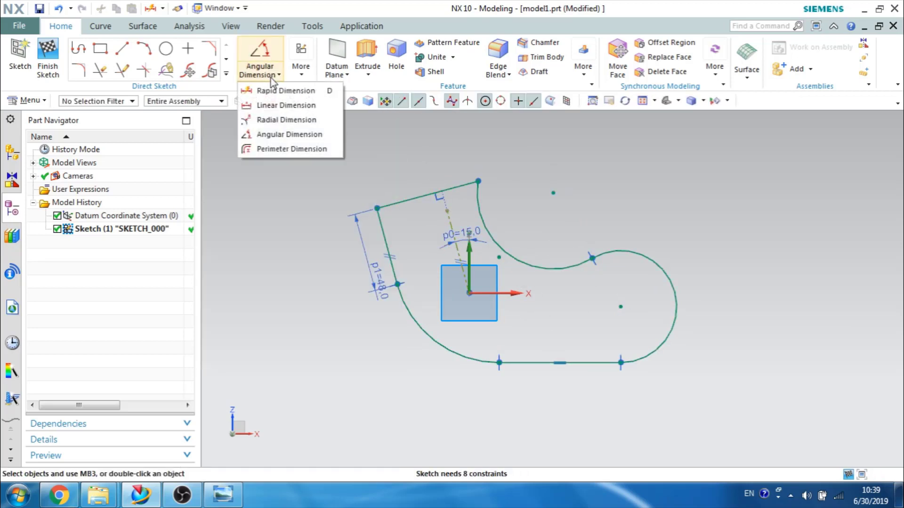
click(270, 87)
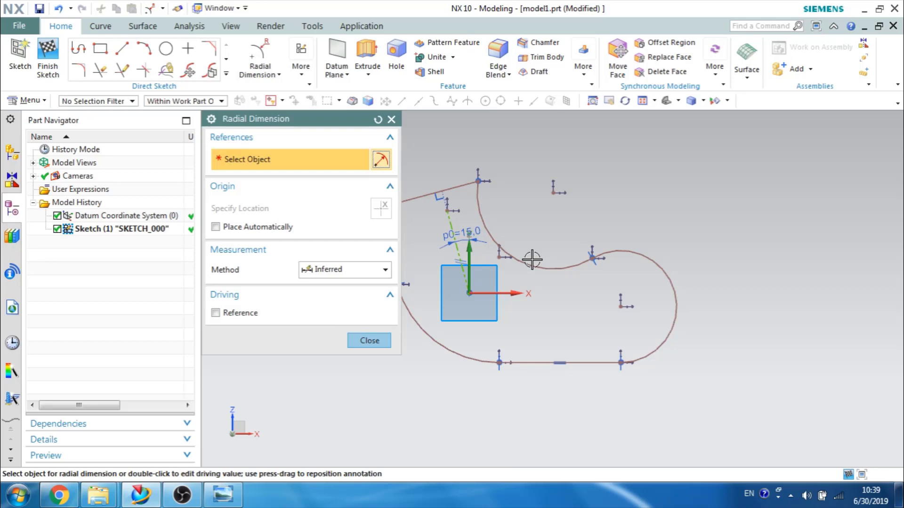
click(536, 264)
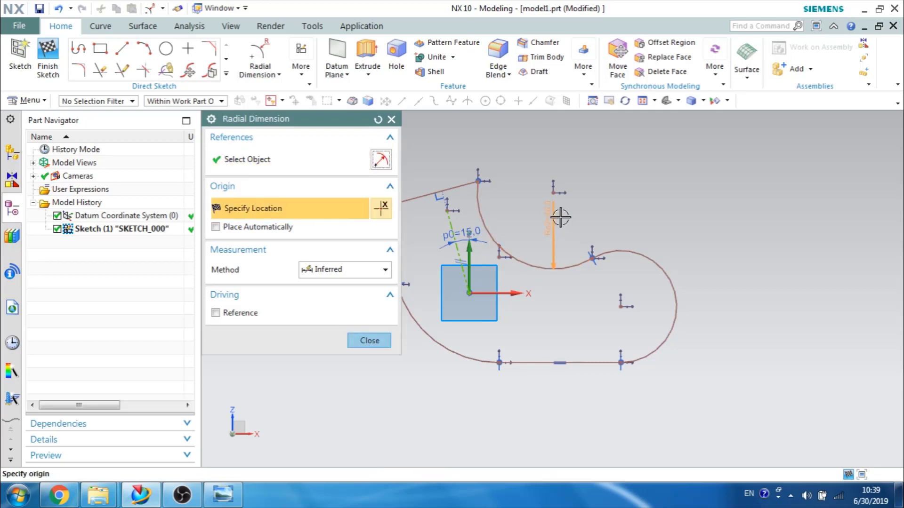
click(561, 257)
text(100)
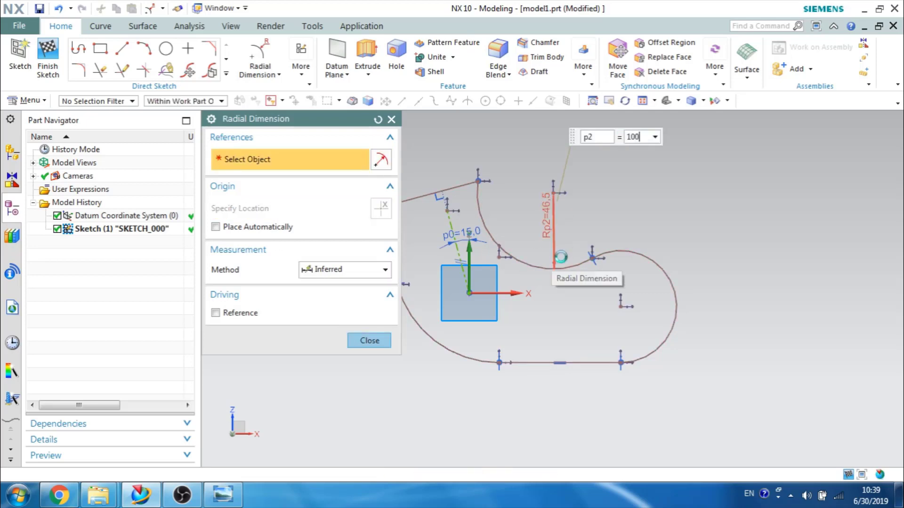
key(Return)
key(Escape)
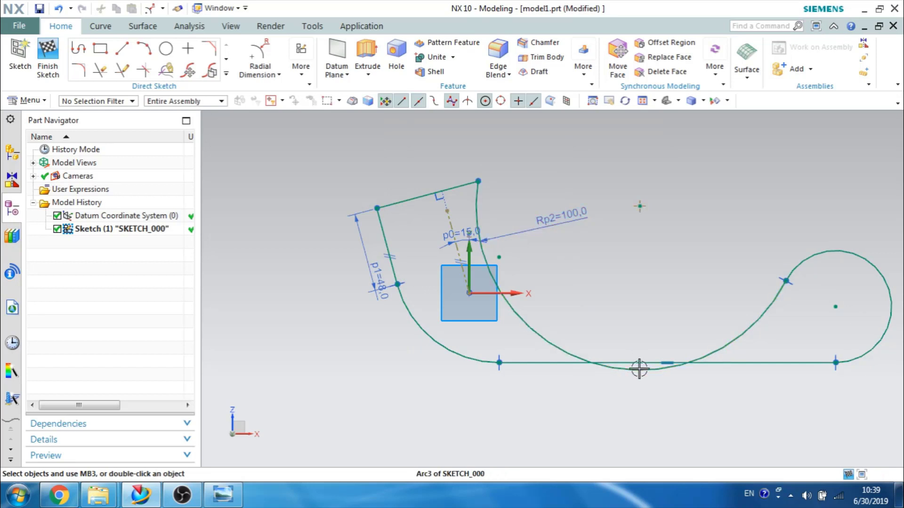
- Drag the concave arc above the bottom line and move the top line's right corner further to the right
drag(631, 279, 573, 268)
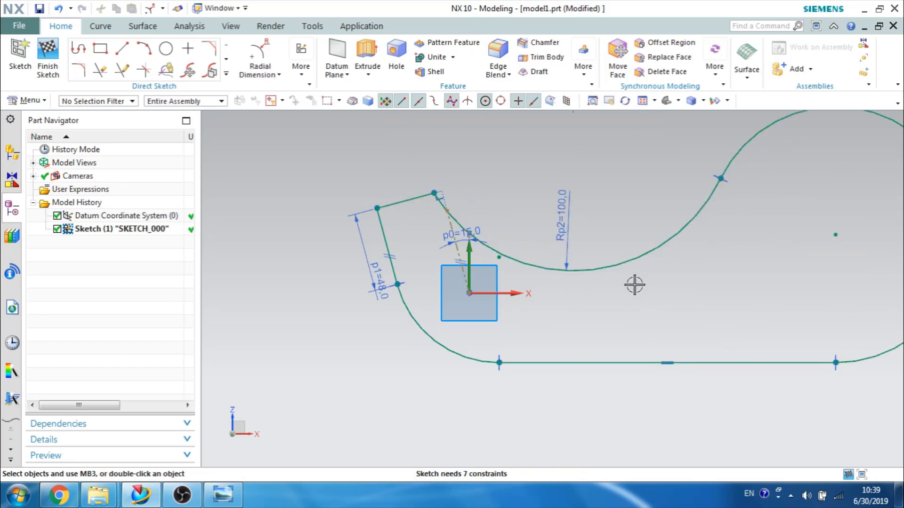
drag(431, 189, 469, 185)
scroll(518, 231, up, 2)
scroll(539, 245, down, 4)
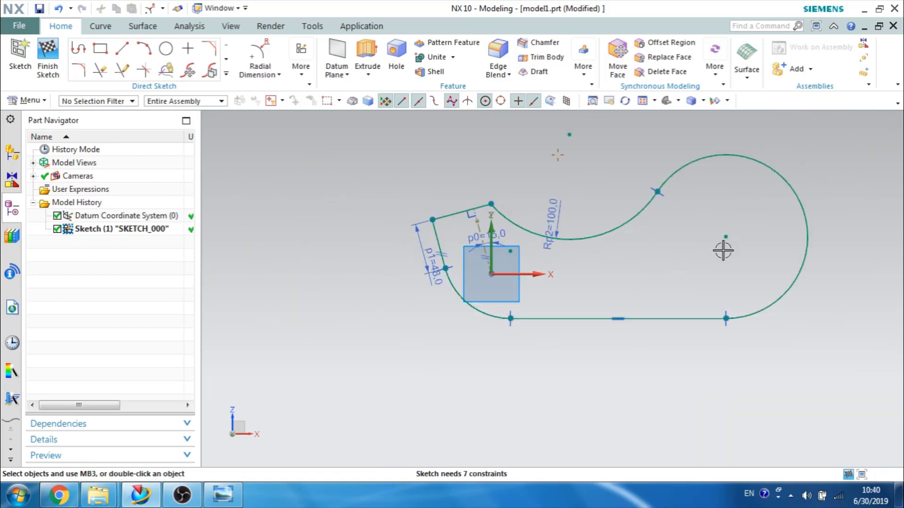
- Check the end radius in the EX50.png drawing and dimension the right end arc with a diameter of 50
click(223, 495)
click(229, 498)
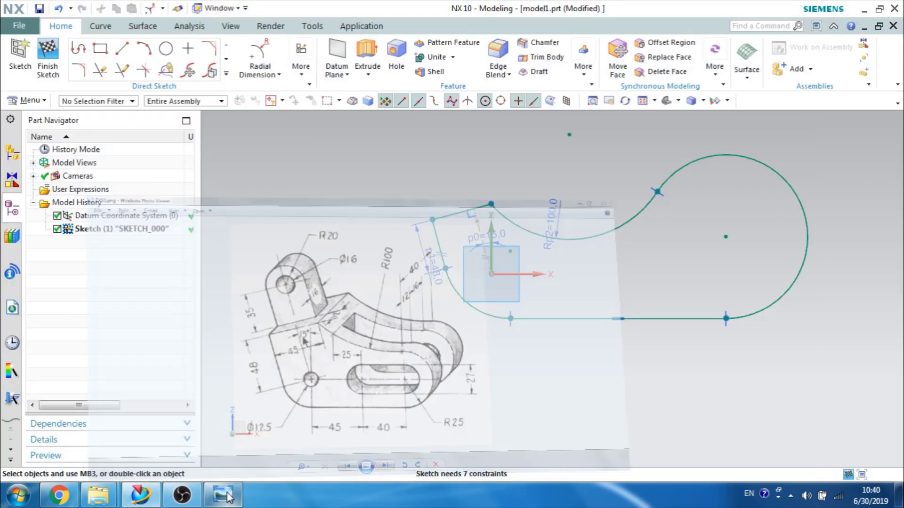
click(802, 278)
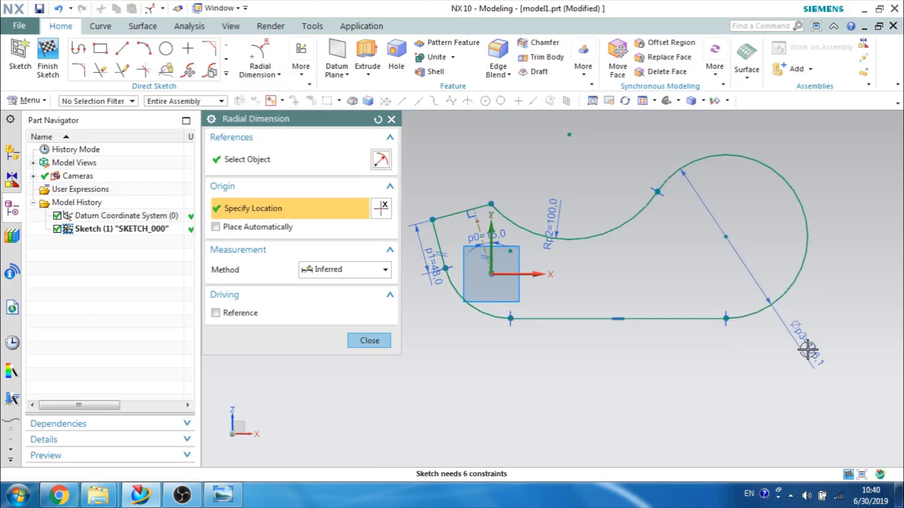
click(806, 346)
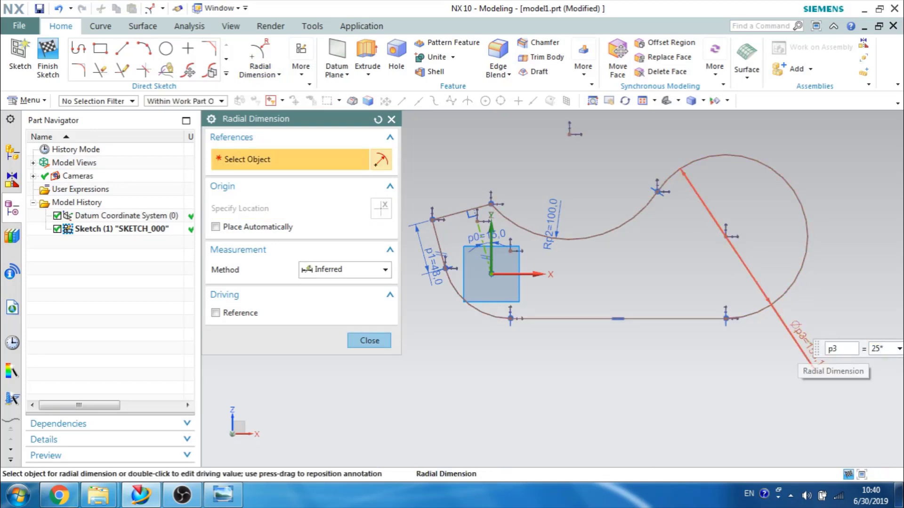
key(Return)
middle_click(528, 273)
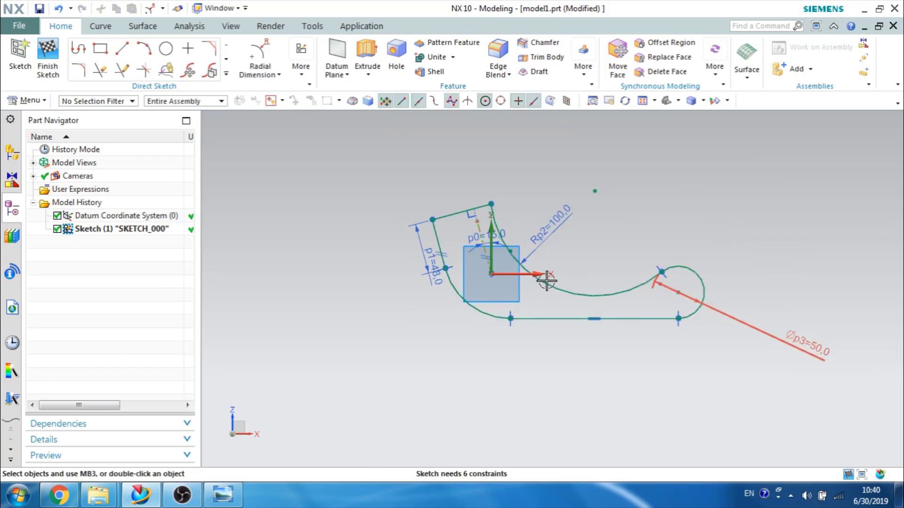
- Place the lower-left arc's center at the sketch origin using Point on Curve constraints to the horizontal and vertical axes
scroll(528, 273, up, 4)
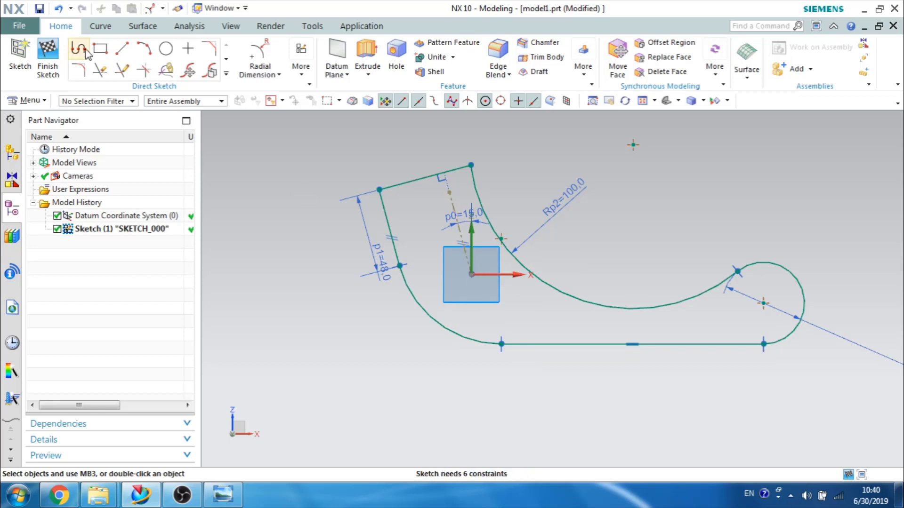
click(124, 74)
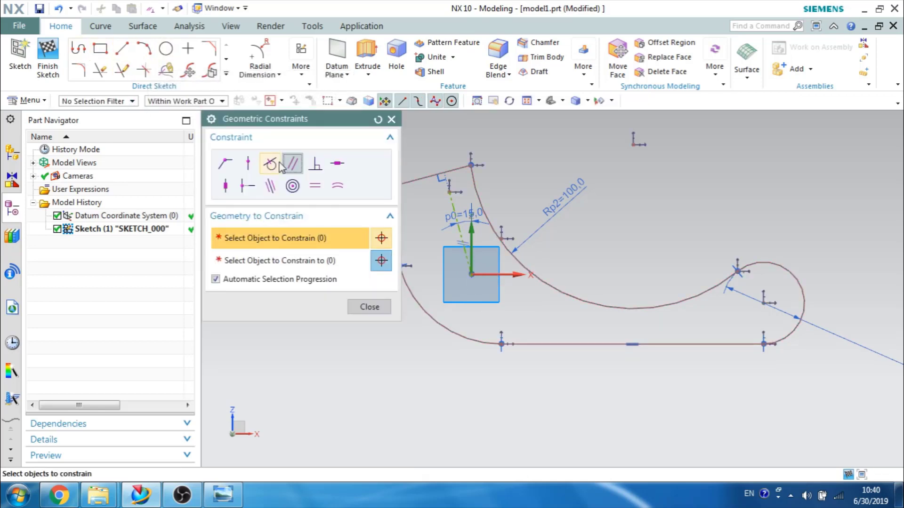
click(244, 161)
drag(265, 118, 200, 119)
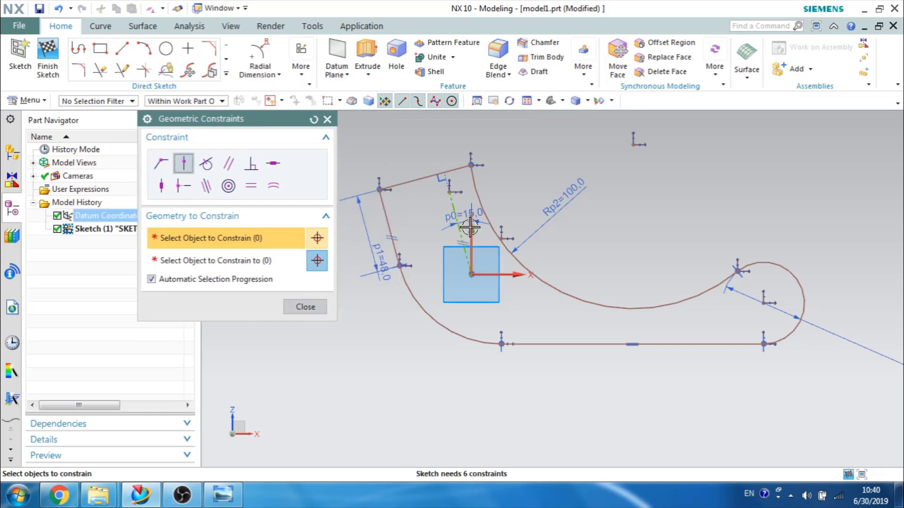
click(504, 242)
click(490, 277)
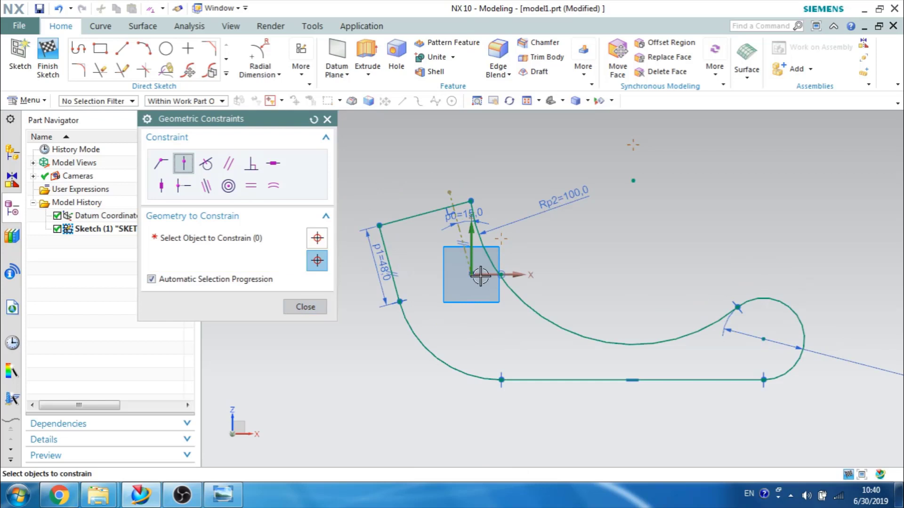
click(472, 254)
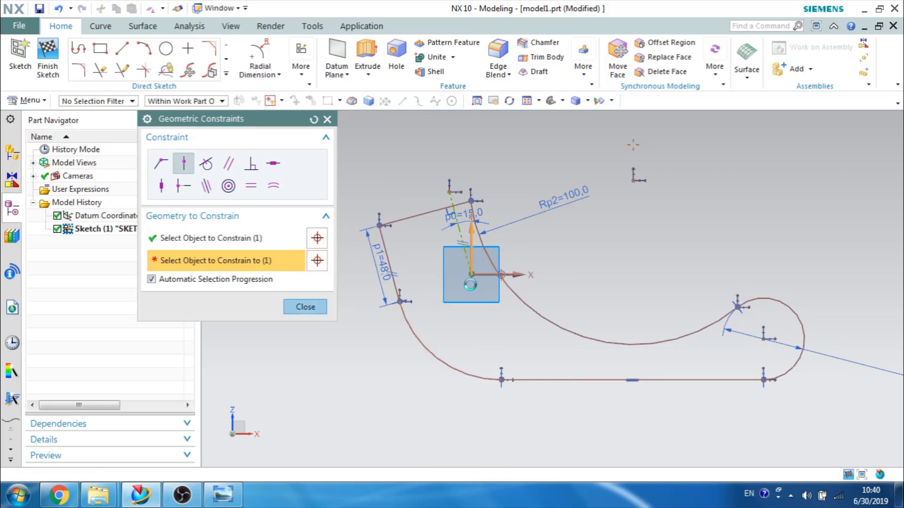
click(472, 257)
middle_click(478, 323)
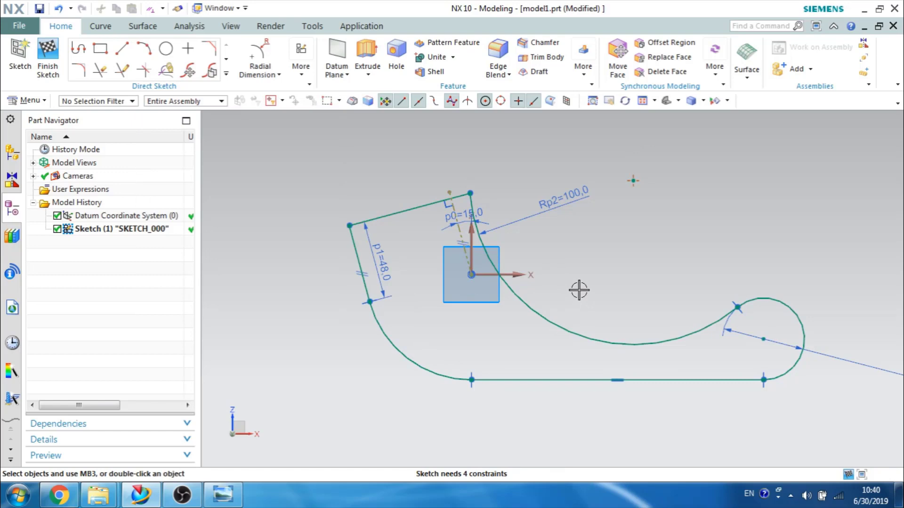
- Check the lengths in the EX50.png drawing and add a 110 mm horizontal dimension from the sketch origin to the right end arc's outer edge
click(235, 502)
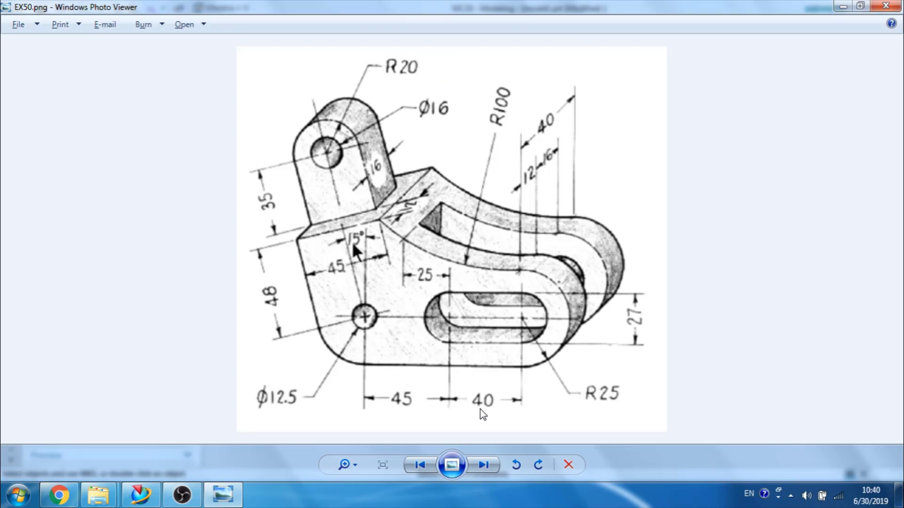
click(842, 10)
click(266, 71)
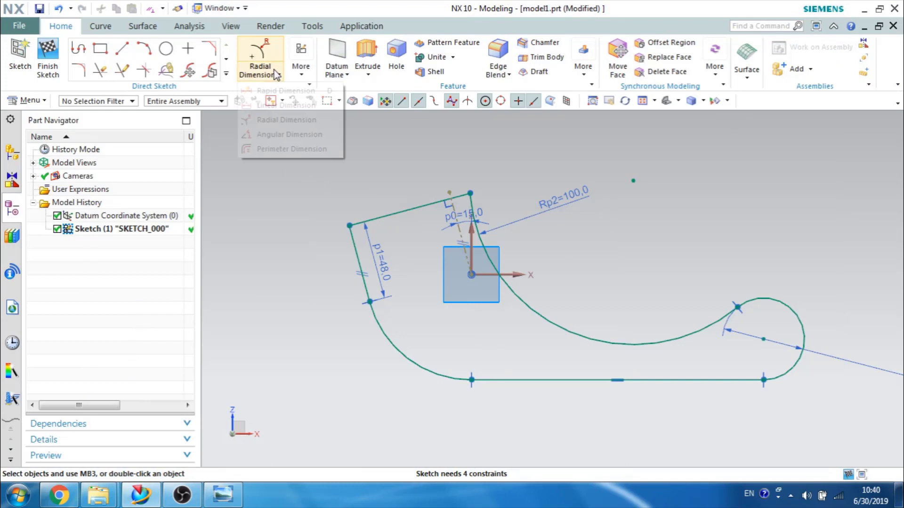
click(273, 119)
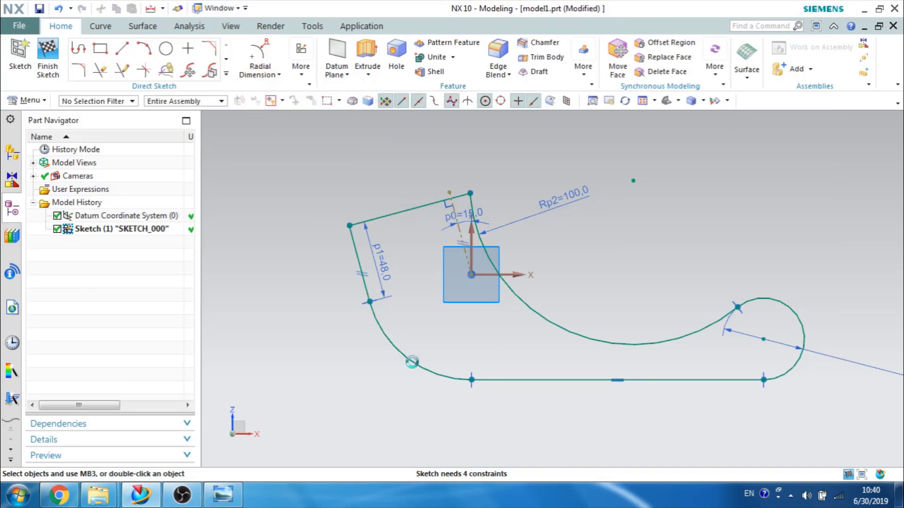
click(412, 362)
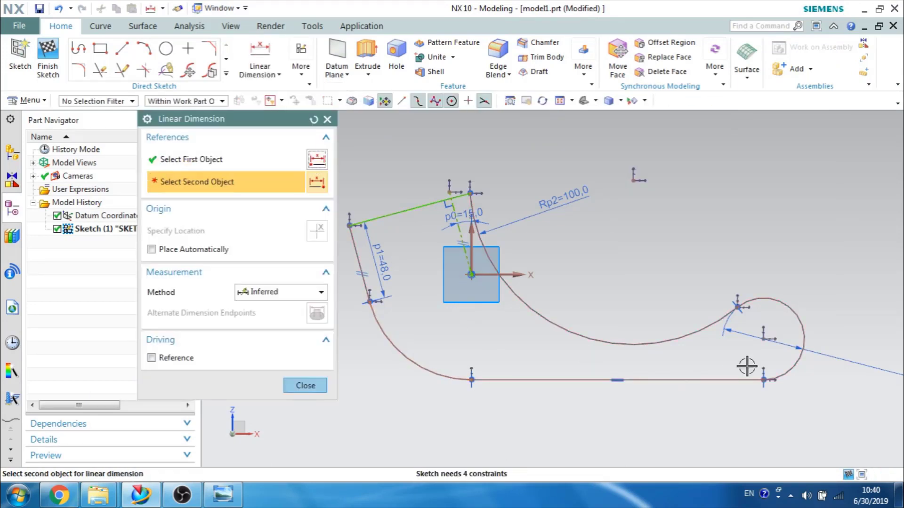
click(805, 340)
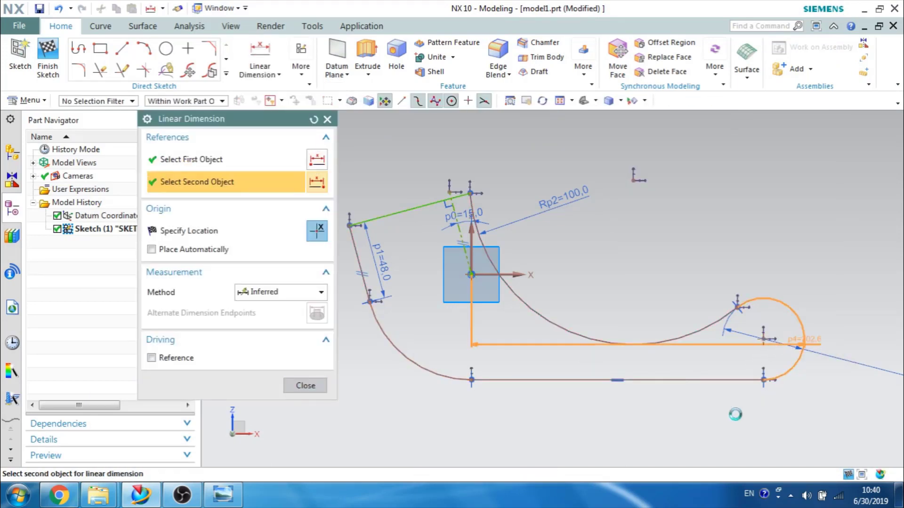
click(694, 416)
text(45)
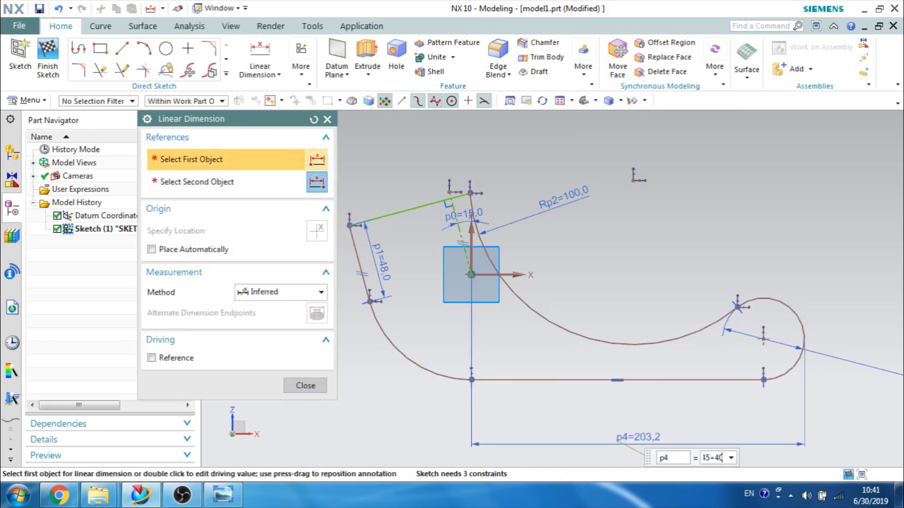
key(Return)
key(Escape)
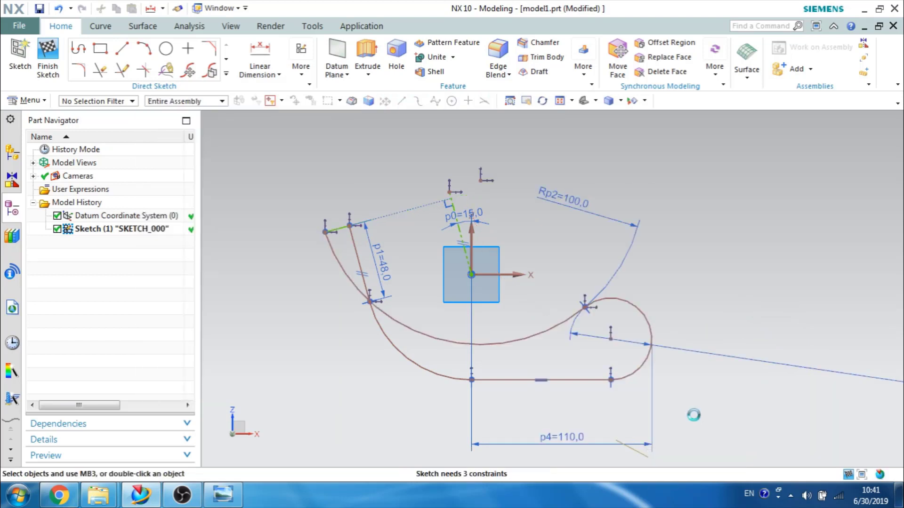
- Move the concave arc's upper end to the right of the upper-left corner and constrain the right arc's center to the horizontal axis with Point on Curve
mouse_move(323, 234)
mouse_down()
mouse_move(416, 199)
mouse_move(433, 204)
mouse_up()
click(610, 339)
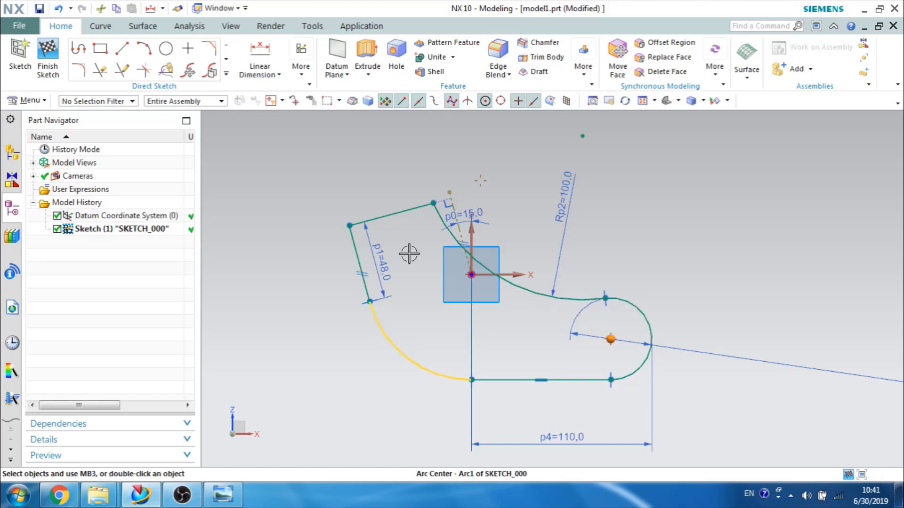
key(c)
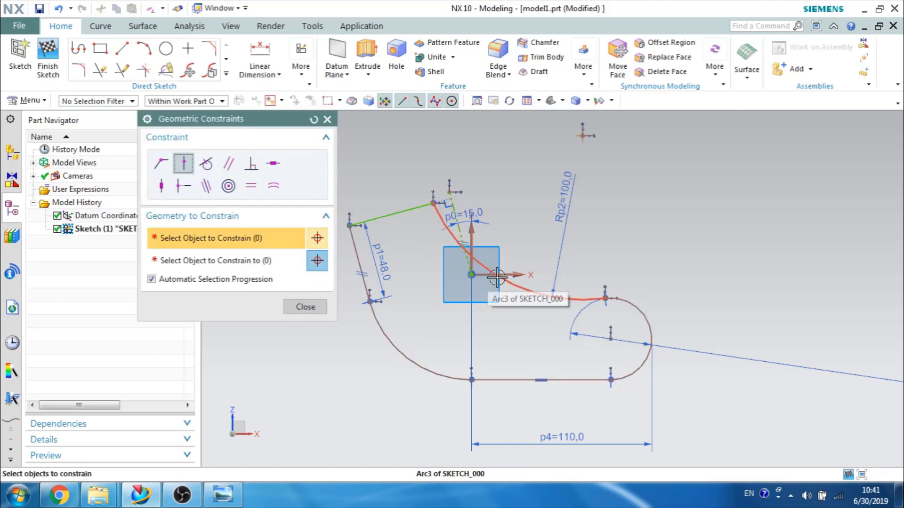
click(484, 274)
click(611, 339)
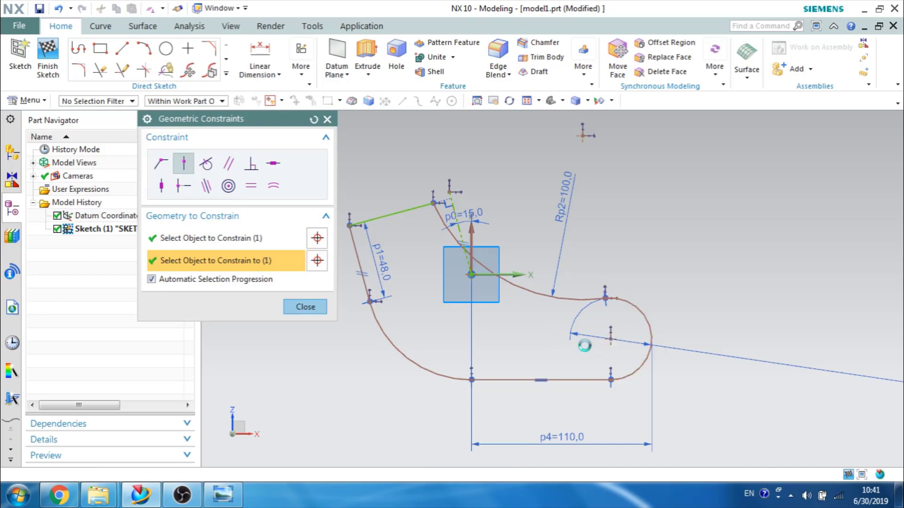
middle_click(518, 350)
- Move the text of the right end arc's diameter dimension closer to the profile
key(ctrl+f)
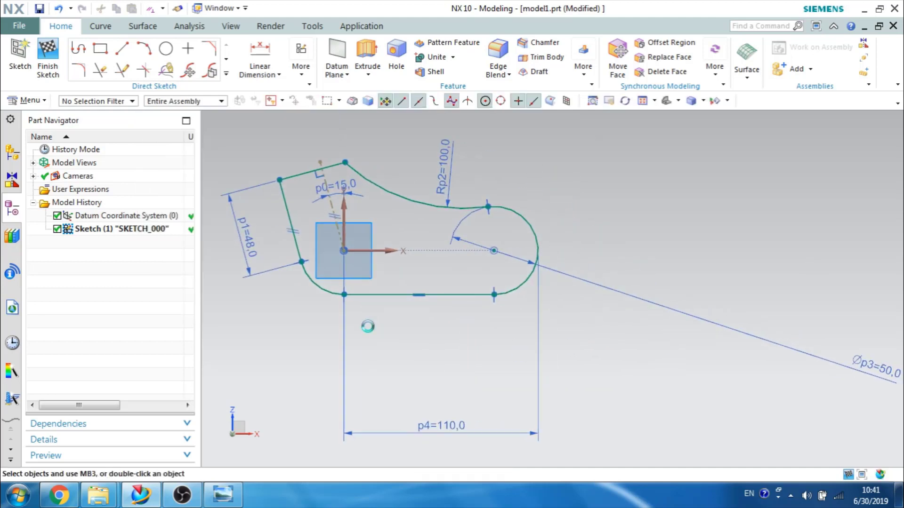
mouse_move(861, 377)
mouse_down()
mouse_move(684, 345)
mouse_move(607, 315)
mouse_up()
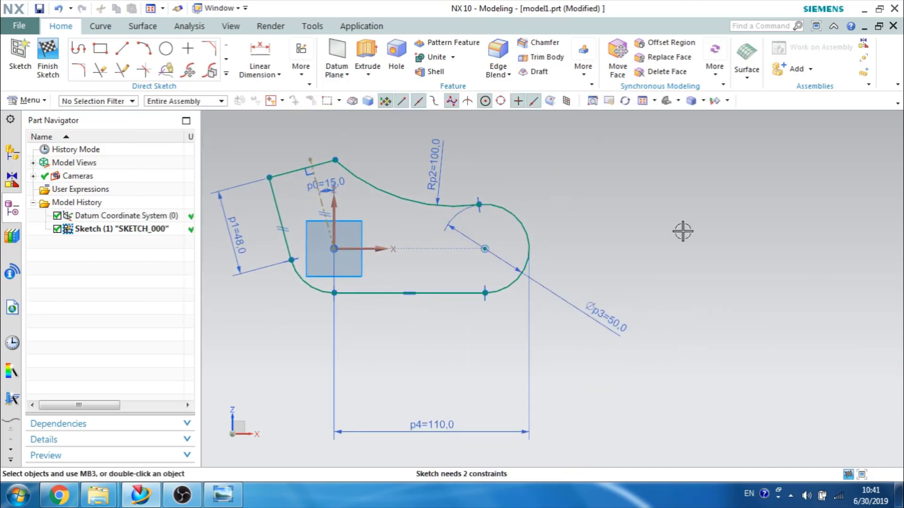
key(ctrl+f)
shift+middle_drag(558, 340, 560, 375)
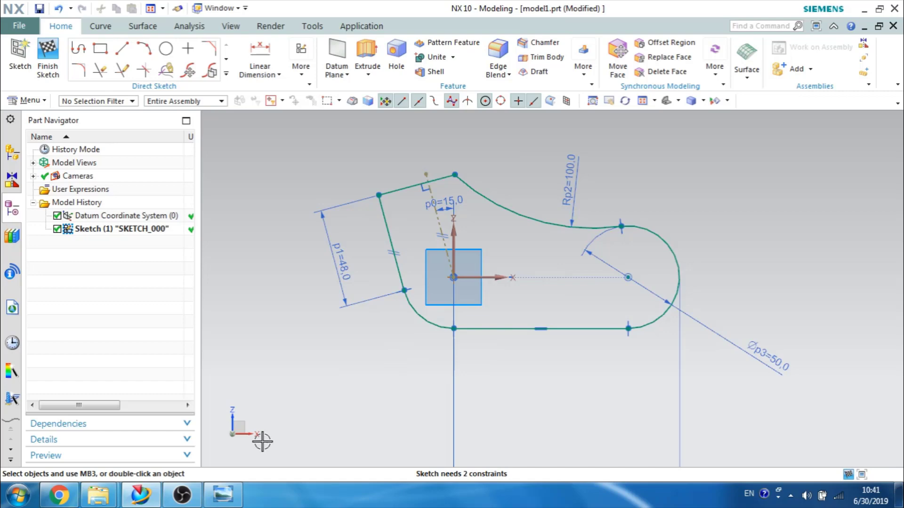
- Check the EX50.png drawing, try a radial dimension on the lower-left arc and delete it
click(223, 495)
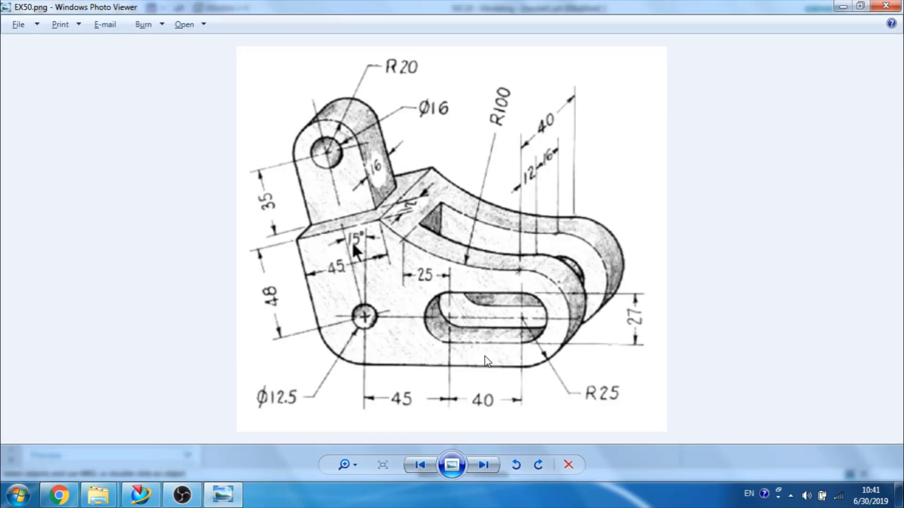
click(843, 6)
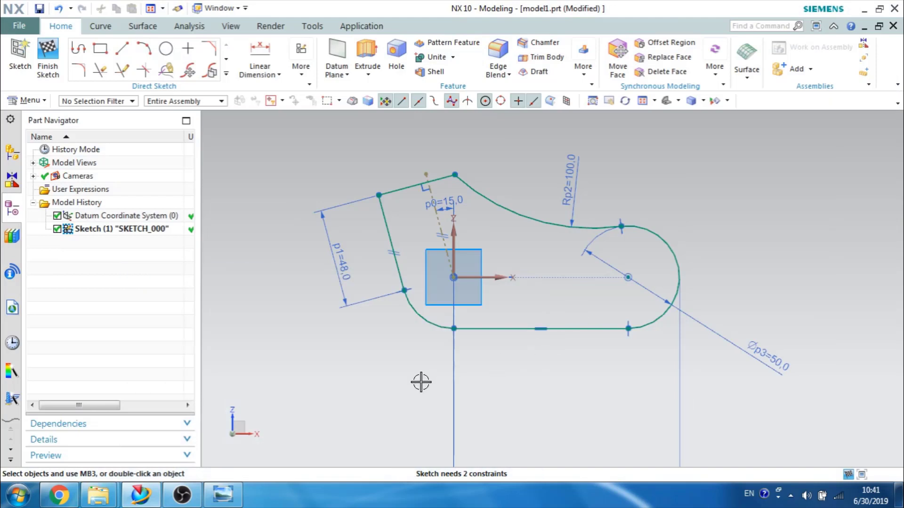
click(258, 73)
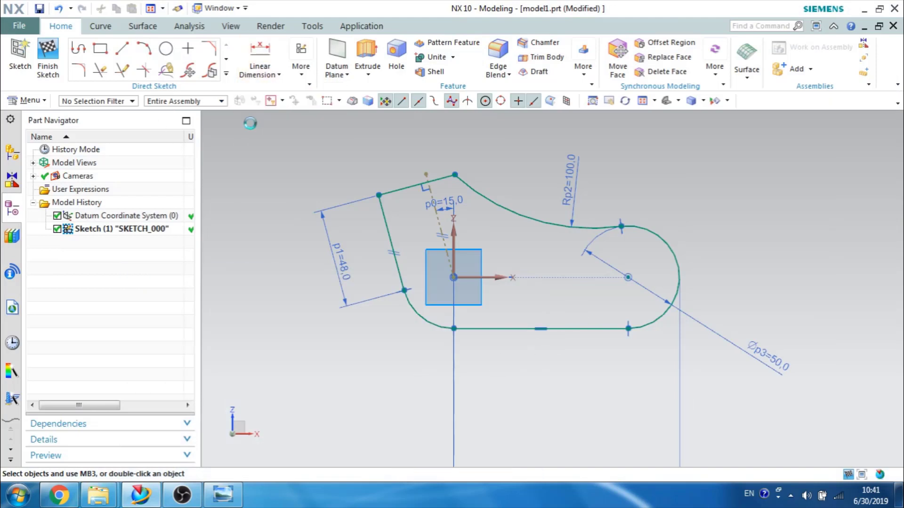
key(c)
key(r)
click(411, 315)
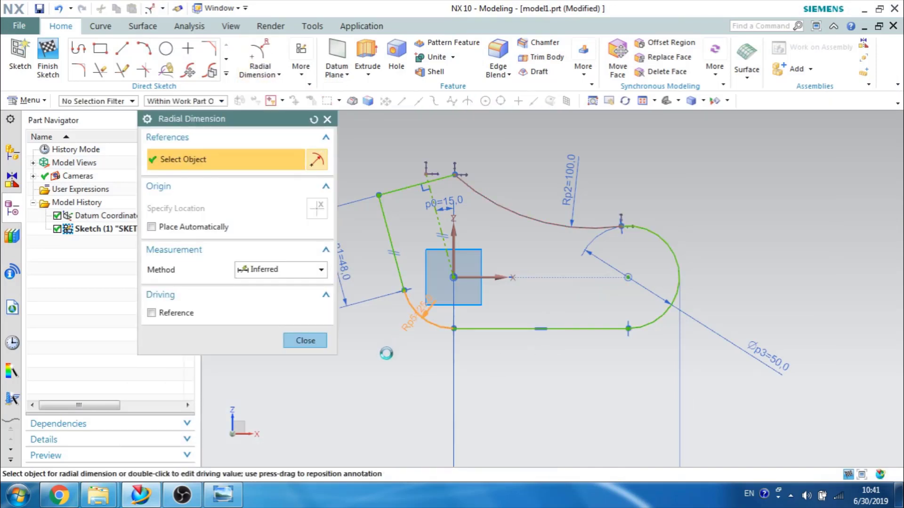
click(374, 392)
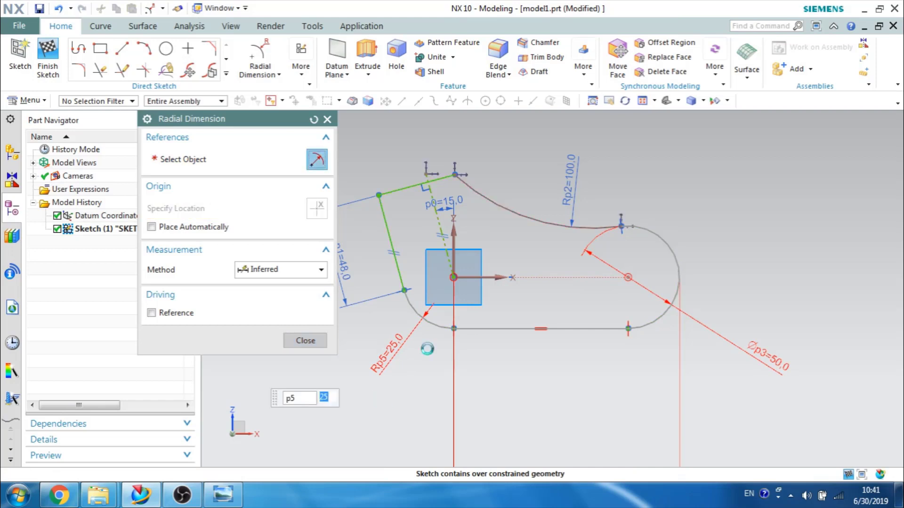
key(Escape)
click(393, 355)
key(Delete)
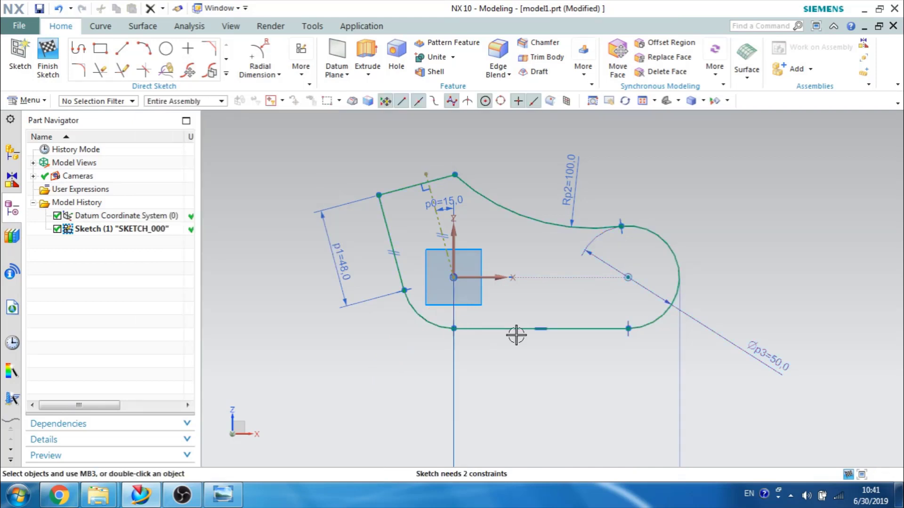
- Shift the joint between the concave and right end arcs slightly right and dimension the slanted top line as 45 mm per the drawing
drag(620, 232, 629, 252)
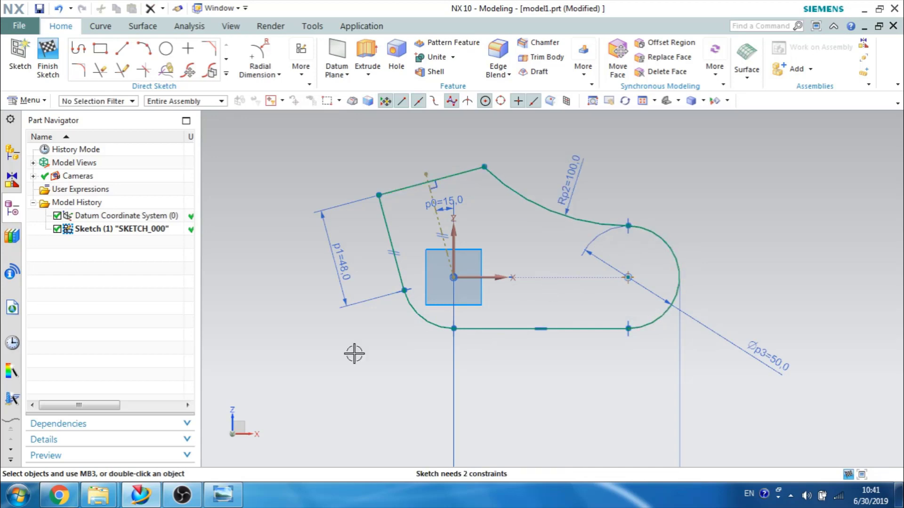
click(239, 492)
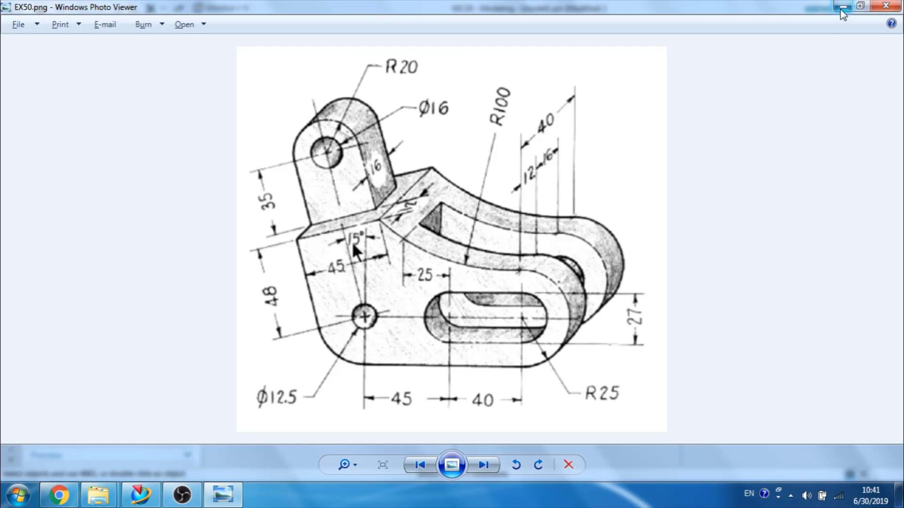
click(843, 5)
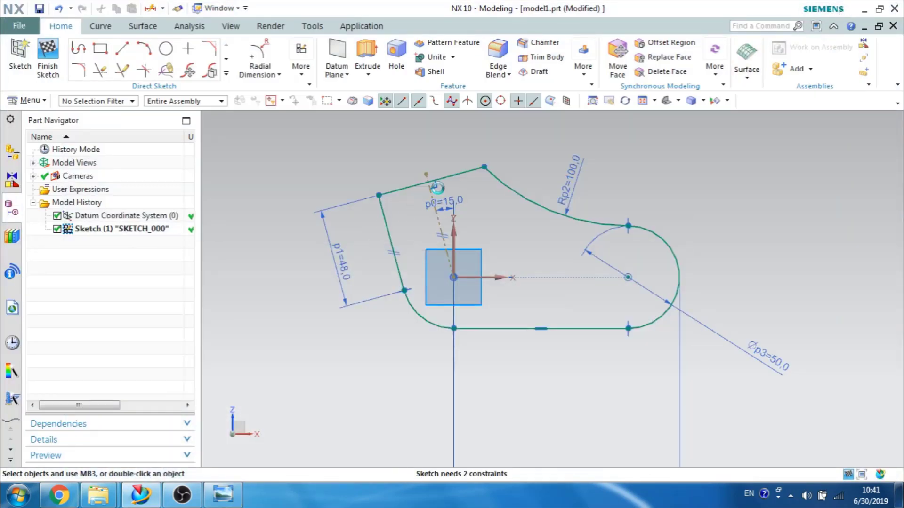
key(d)
click(416, 173)
text(45)
key(Return)
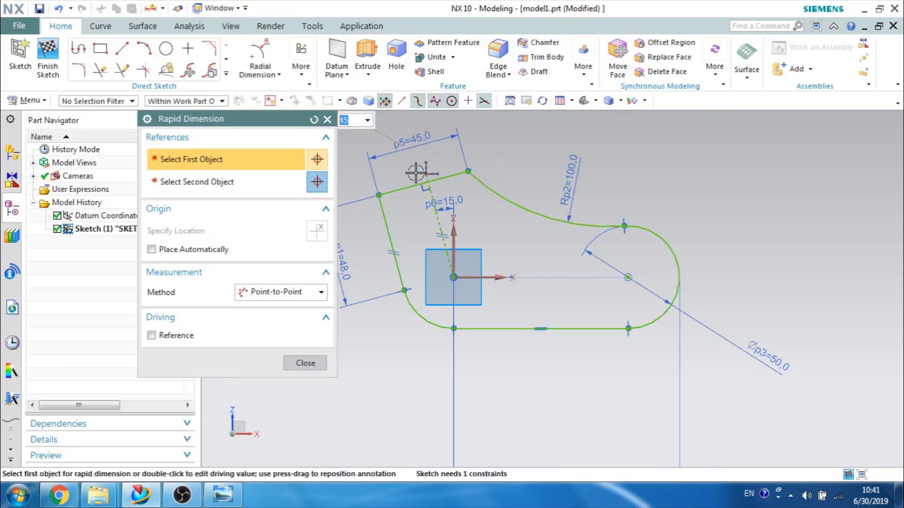
key(Escape)
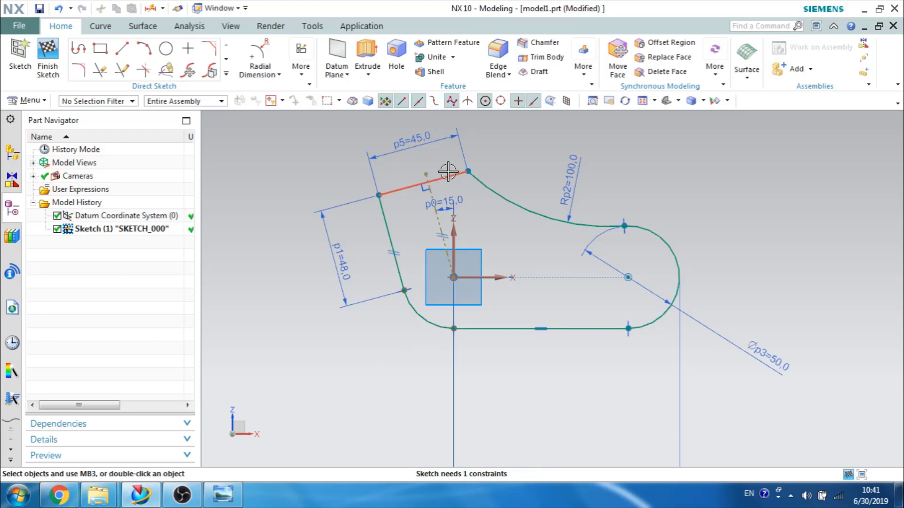
- Trim the dashed reference line's overhang beyond the slanted top line and finish the profile sketch
key(t)
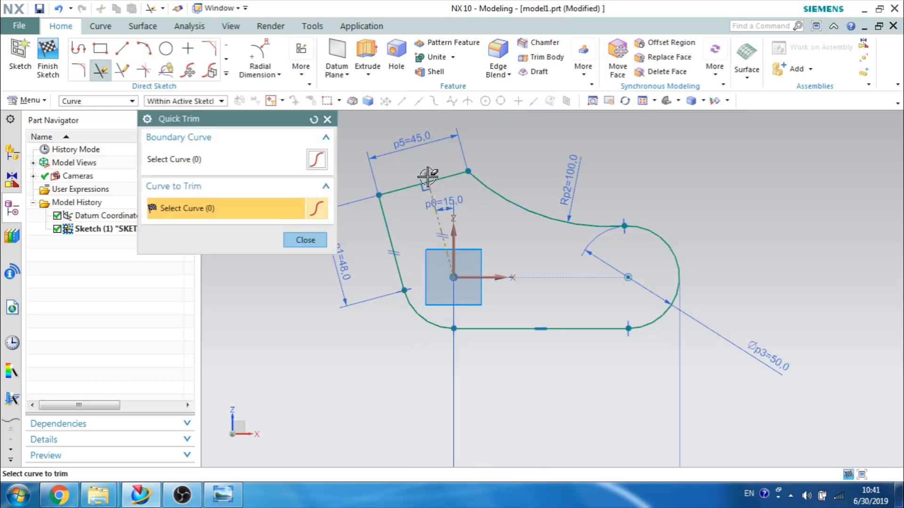
key(Escape)
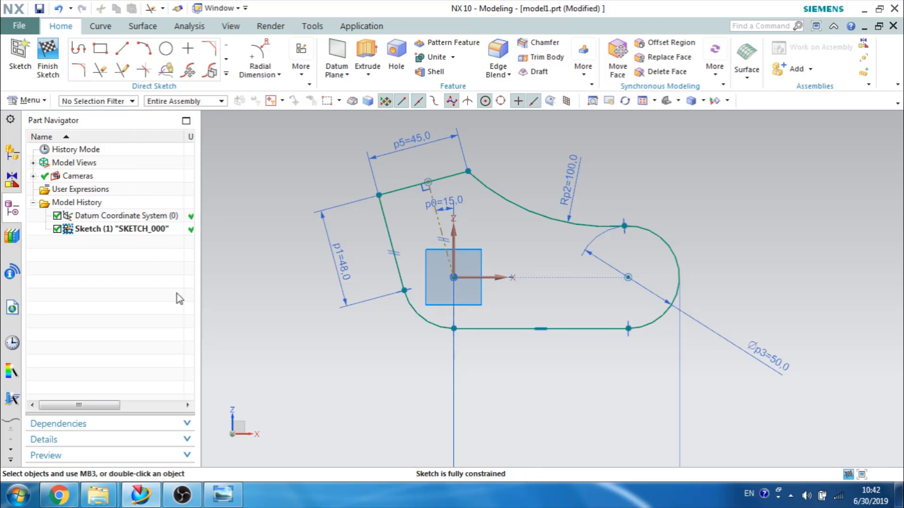
click(48, 54)
mouse_move(410, 313)
middle_down()
mouse_move(355, 332)
mouse_move(384, 332)
mouse_move(405, 348)
middle_up()
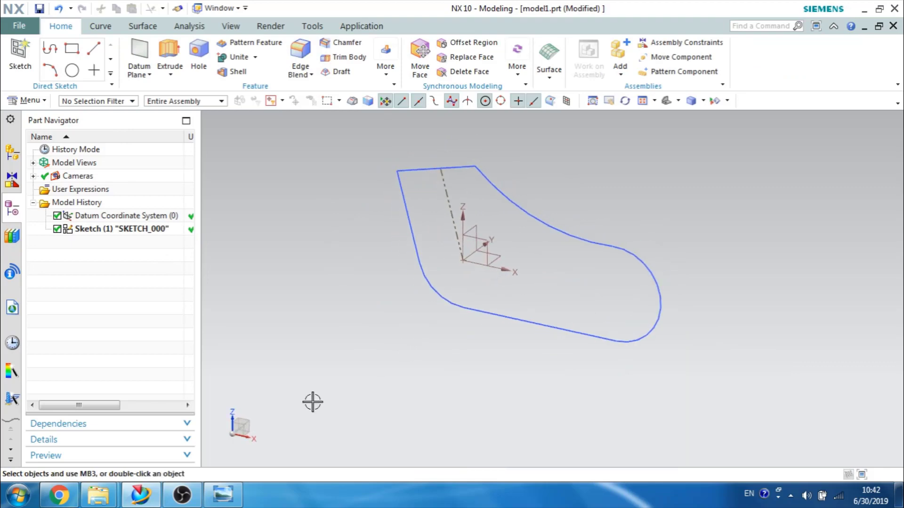
- Check the bracket's thickness dimensions in the EX50.png drawing
click(231, 493)
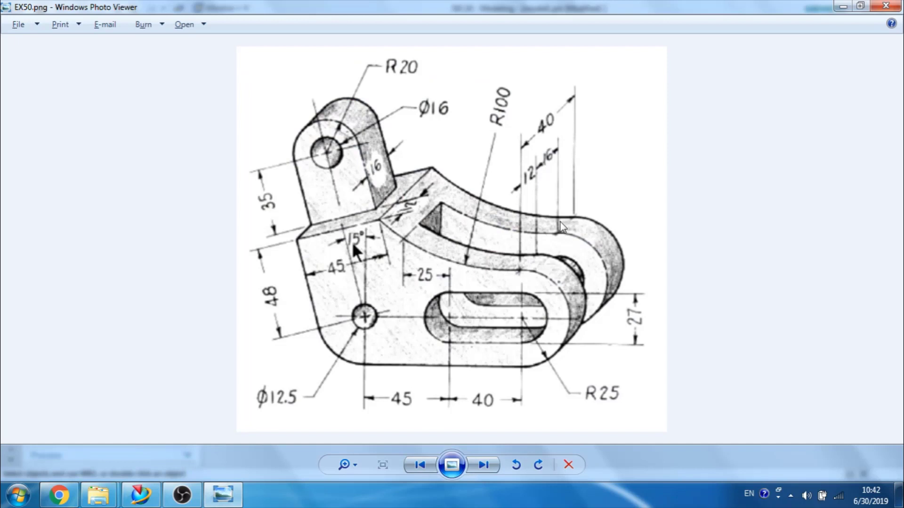
click(842, 7)
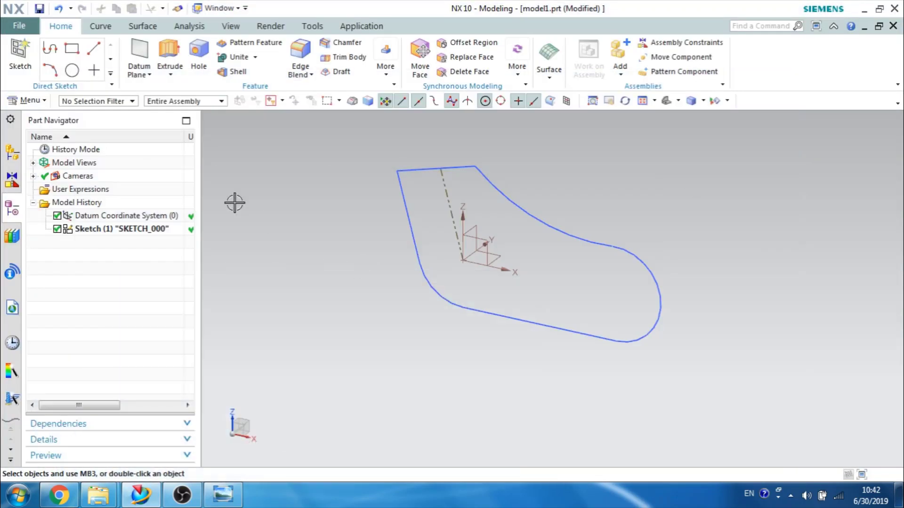
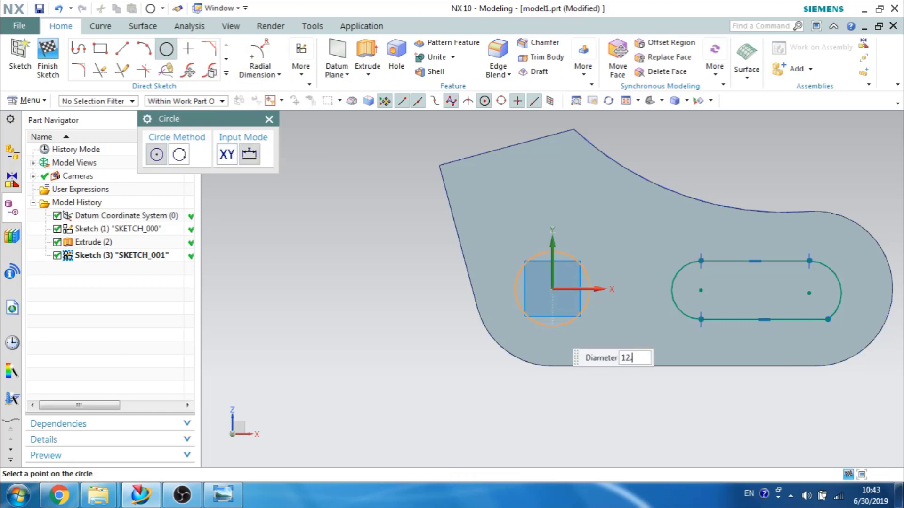
- Complete the circle at the sketch origin with a diameter of 12.5*2 and correct its diameter to 12.5 mm
text(12.5*2)
key(Return)
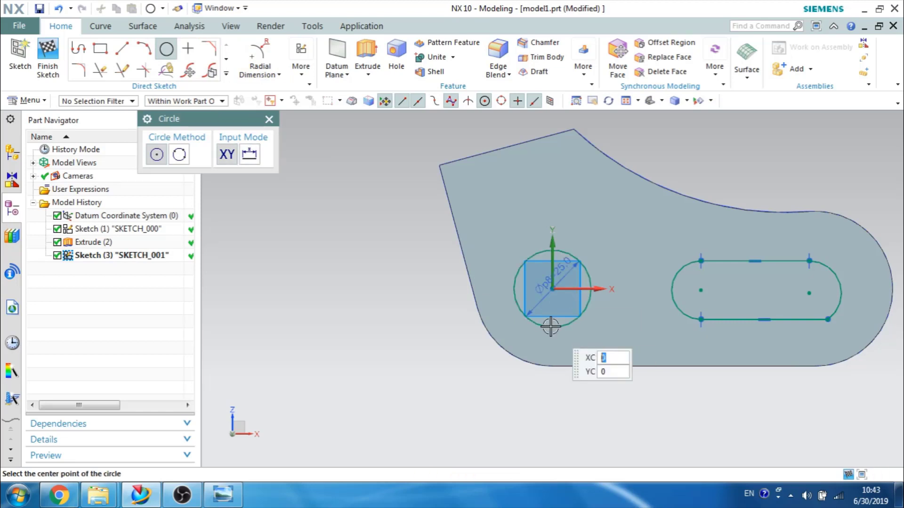
key(Escape)
double_click(560, 268)
text(12.5)
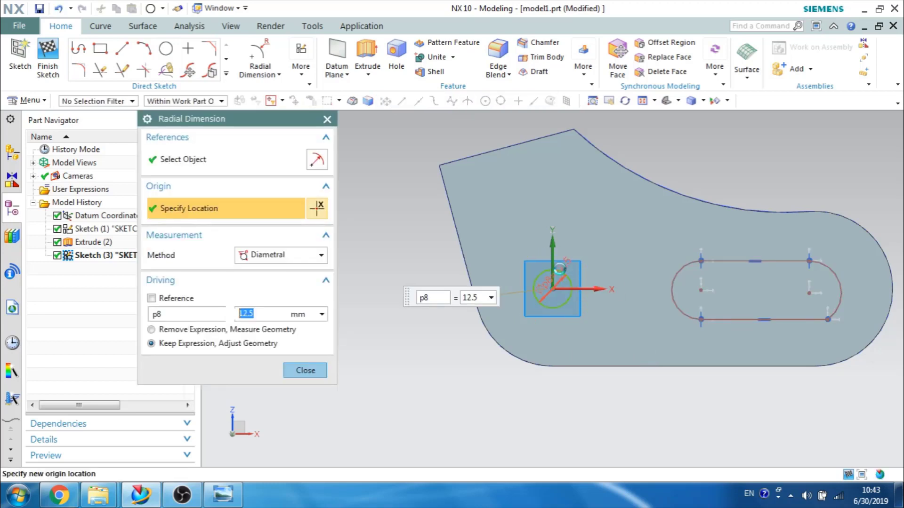
key(Return)
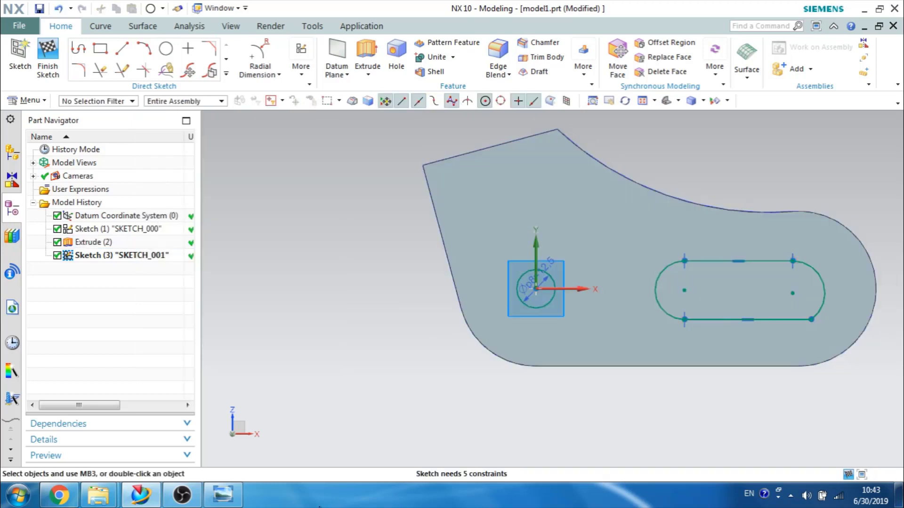
- Check the slot's height dimension in the EX50.png drawing
click(223, 495)
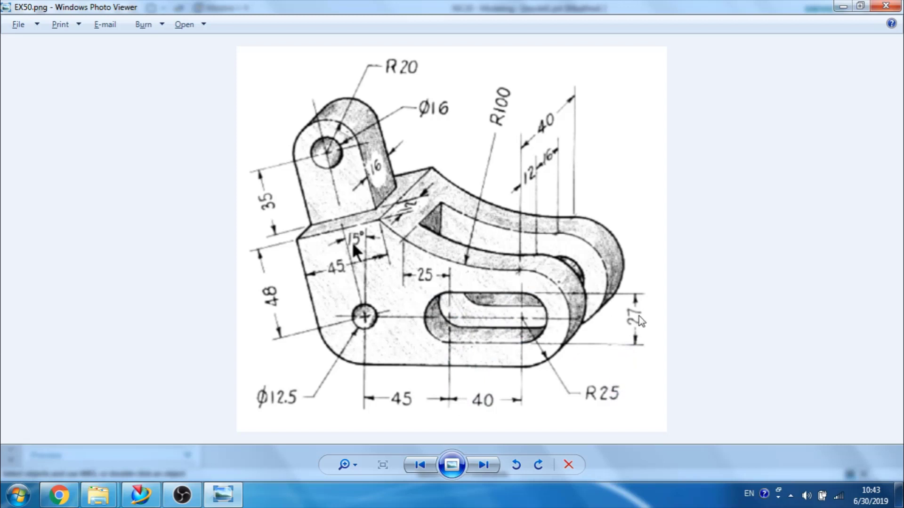
click(843, 6)
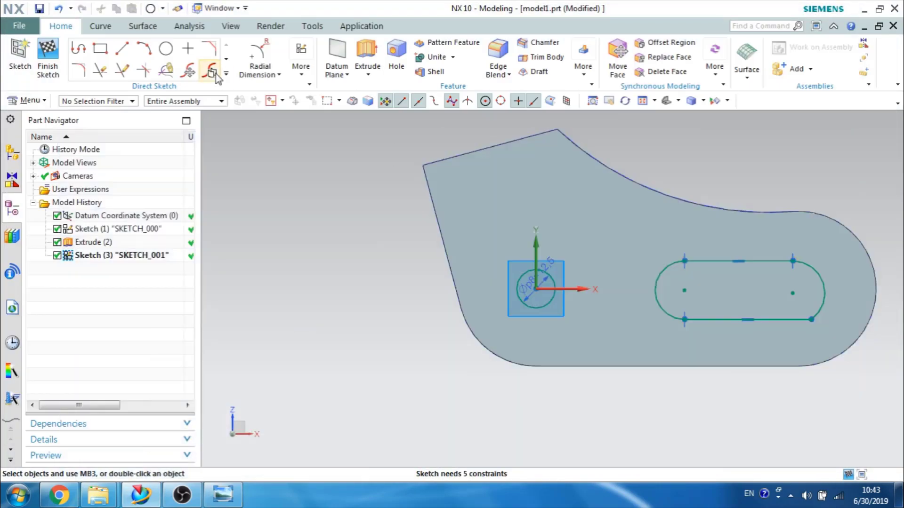
- Add a linear dimension between the slot's two horizontal lines and set the slot's height to 27 mm
click(279, 75)
click(278, 103)
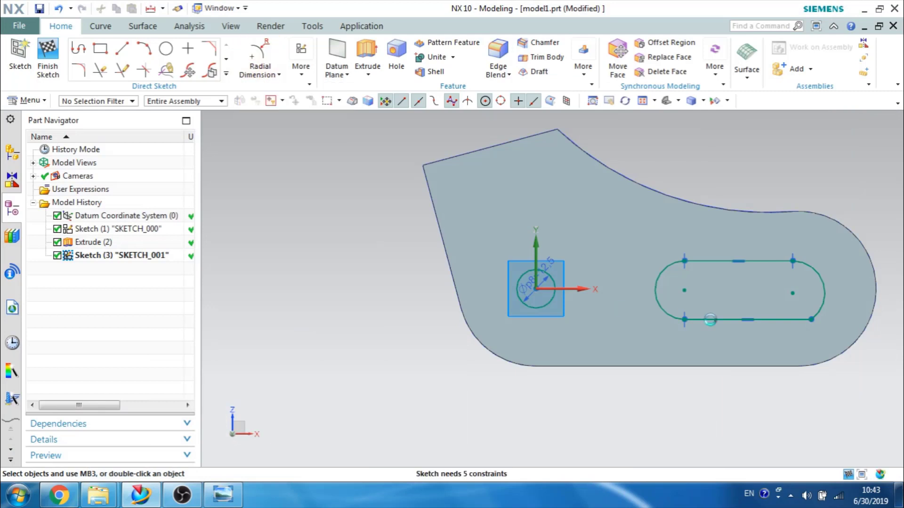
click(750, 260)
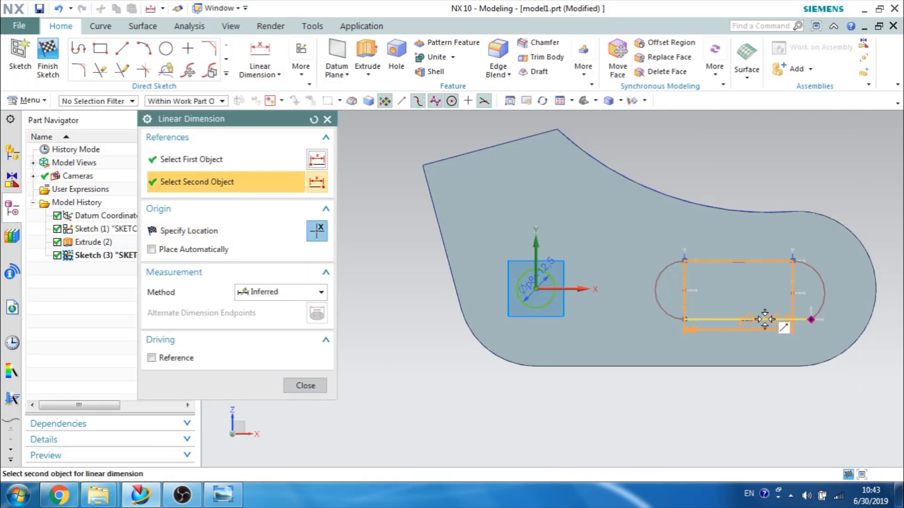
click(765, 320)
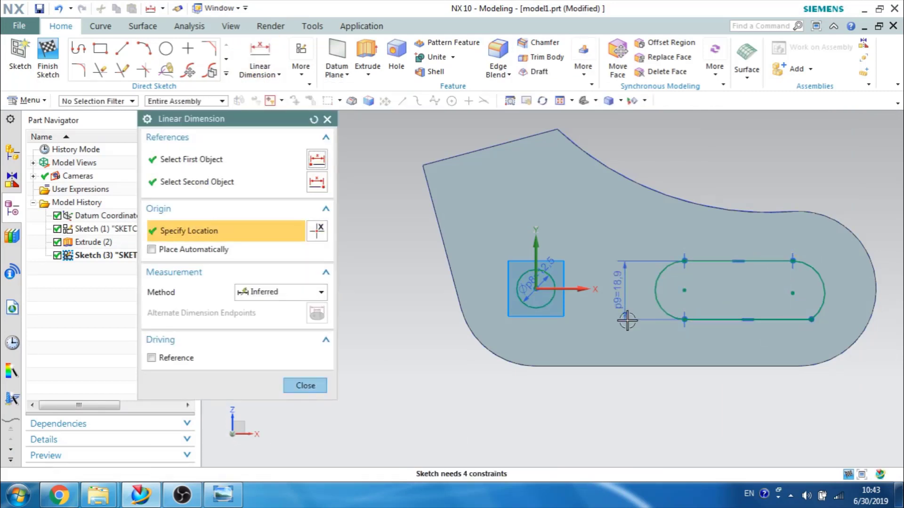
click(627, 320)
text(27)
key(Return)
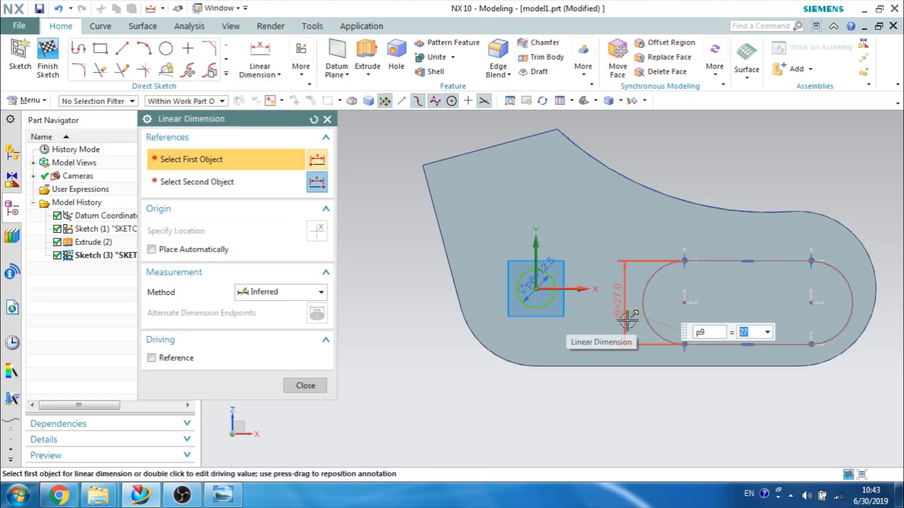
- Dimension the horizontal distance between the slot's two arc centres and set it to 40 mm
click(687, 303)
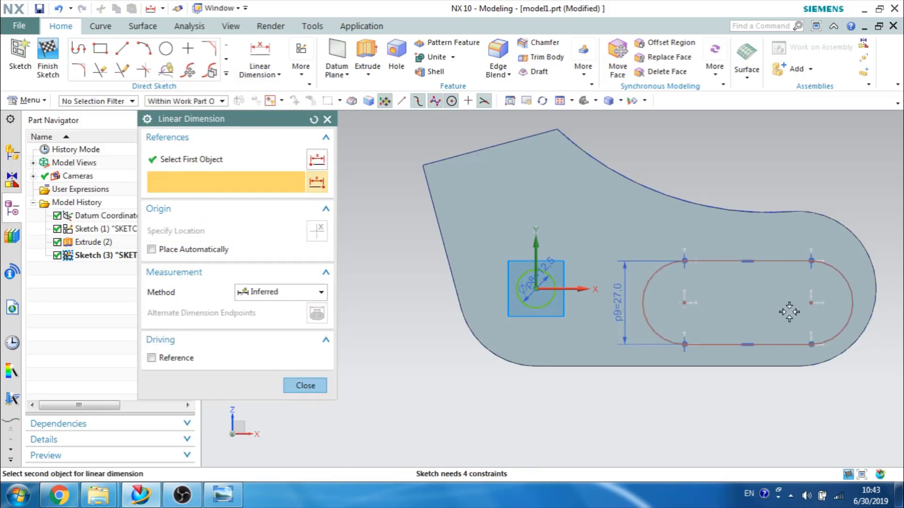
click(803, 303)
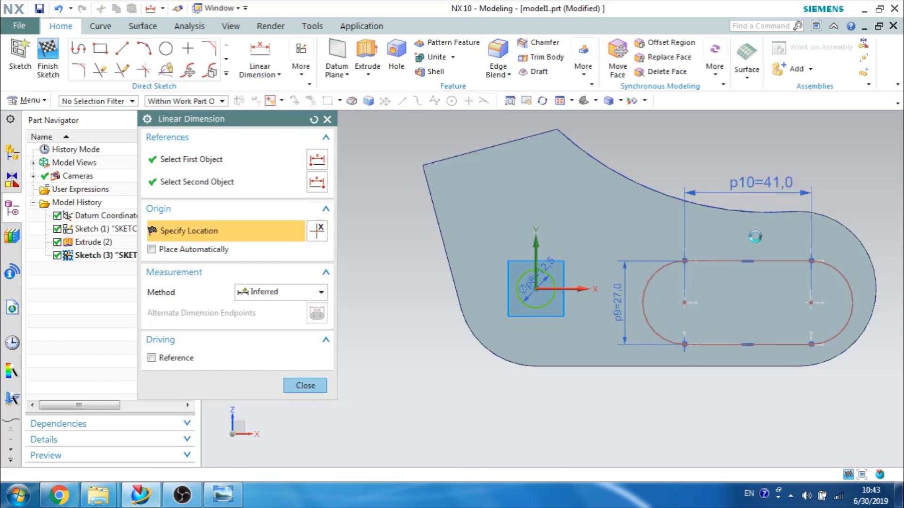
click(756, 247)
text(40)
key(Return)
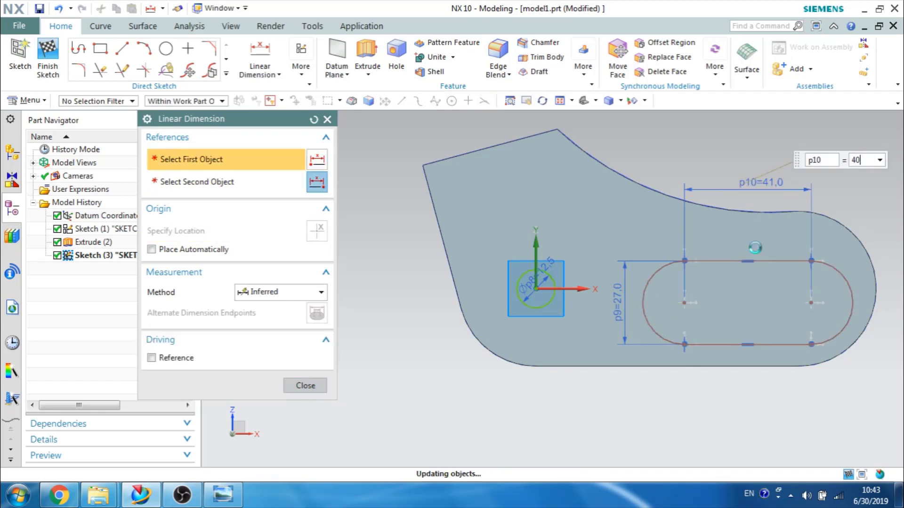
key(Escape)
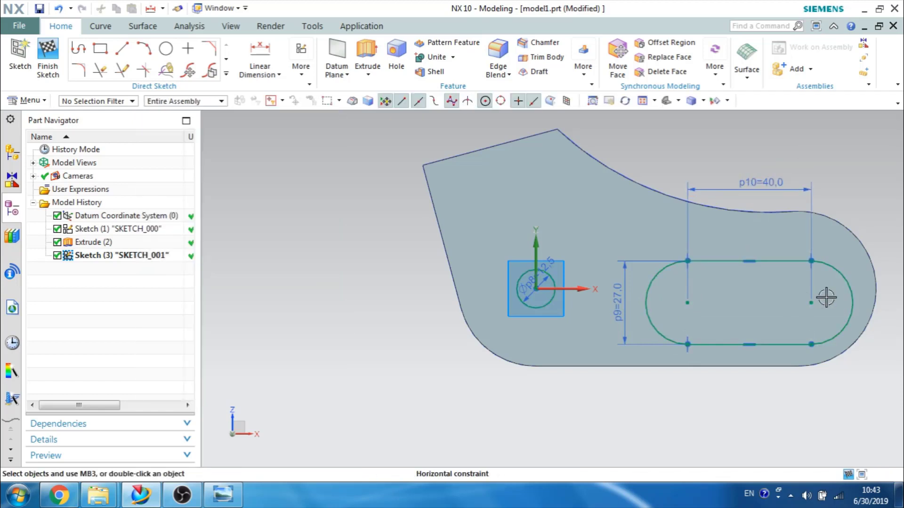
- Constrain the slot's right end arc concentric with the bracket's rounded right edge
click(225, 496)
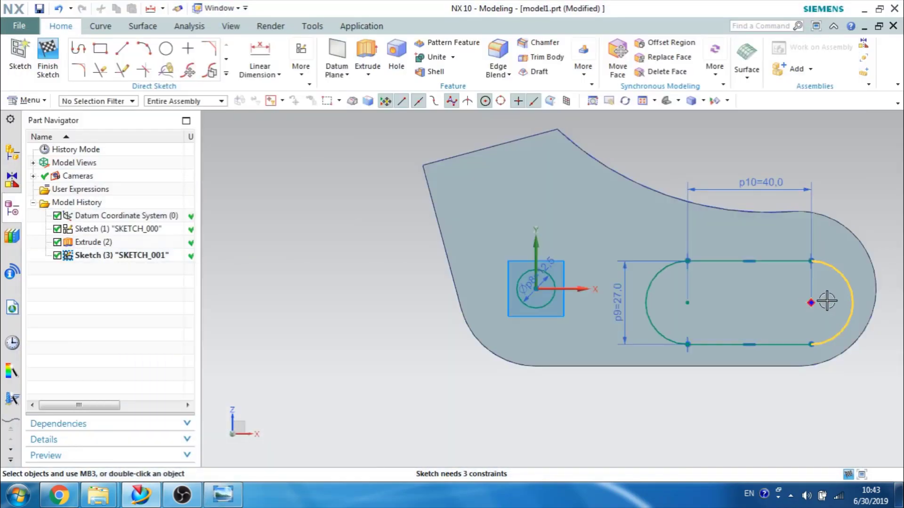
key(c)
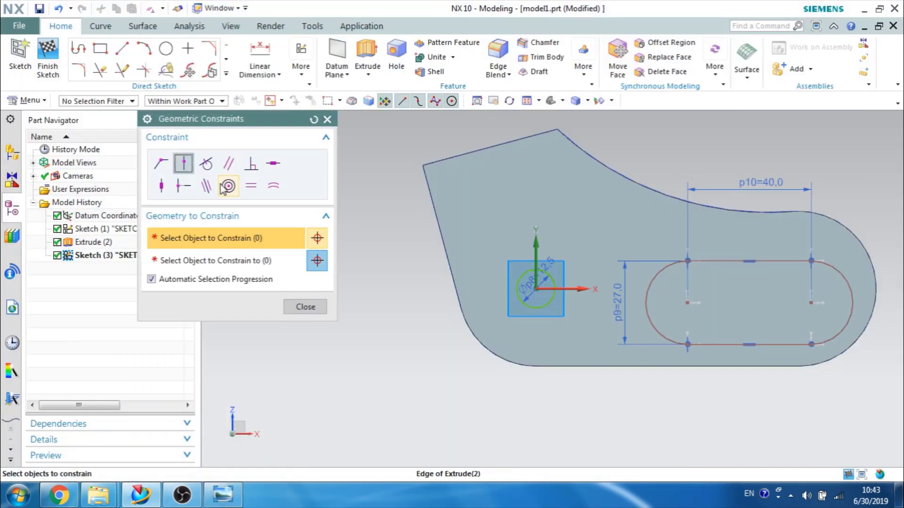
click(228, 186)
click(836, 270)
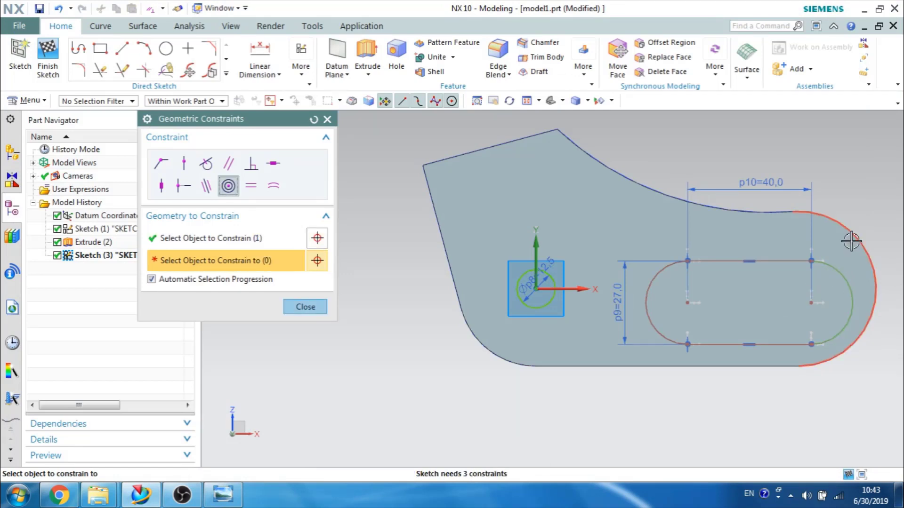
click(851, 241)
middle_click(600, 356)
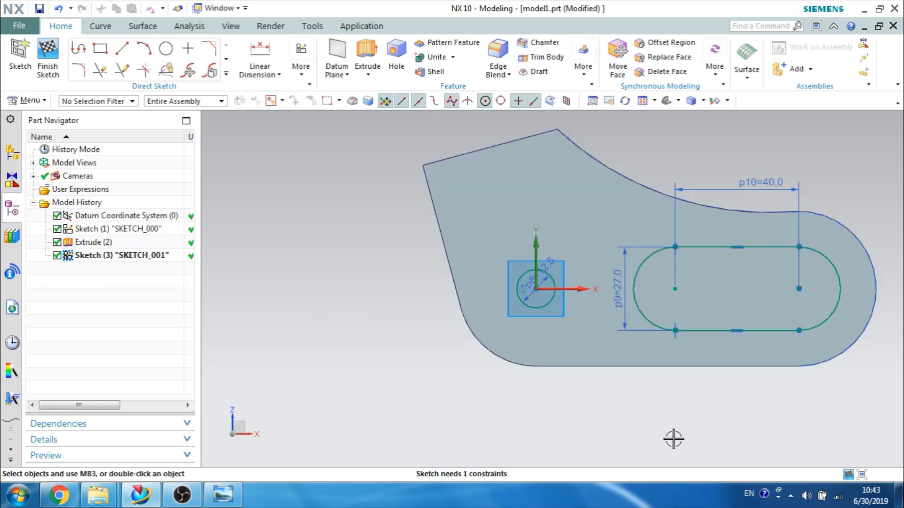
- Constrain the slot's lower line tangent to its right end arc and finish the sketch
key(c)
click(206, 163)
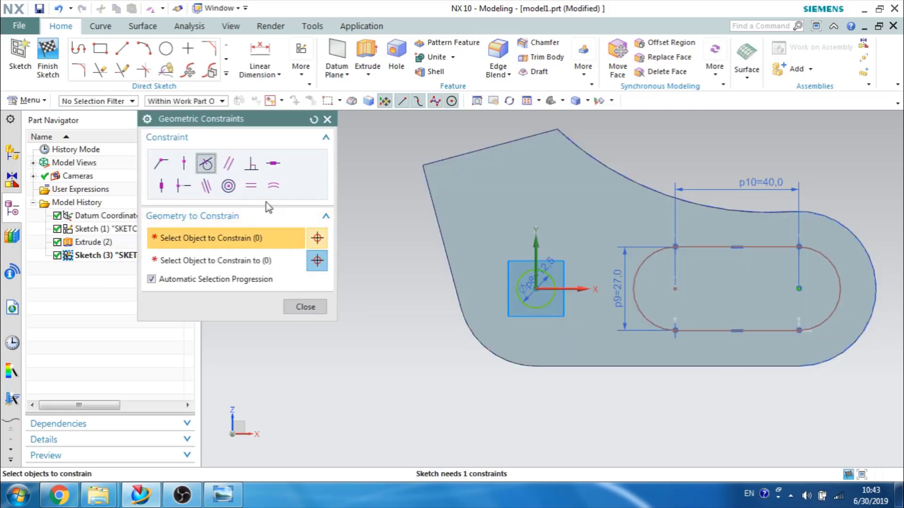
click(764, 328)
click(813, 327)
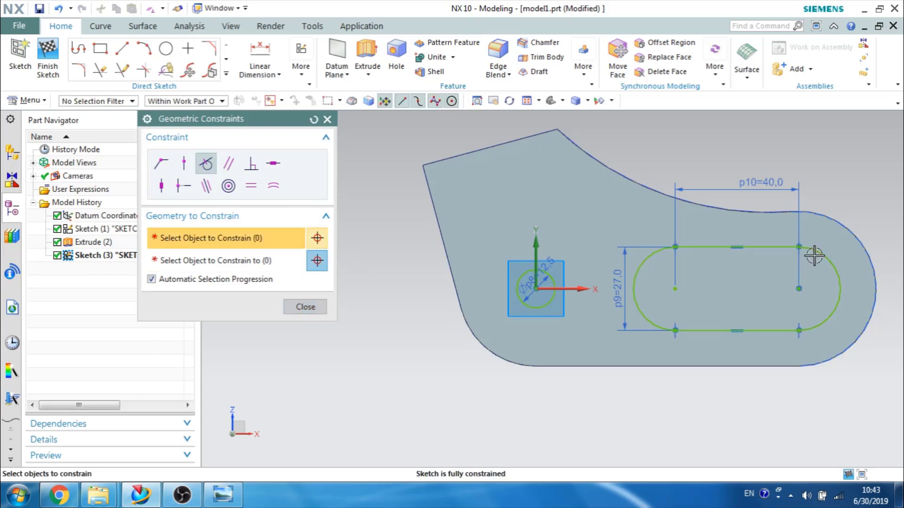
click(782, 246)
click(452, 262)
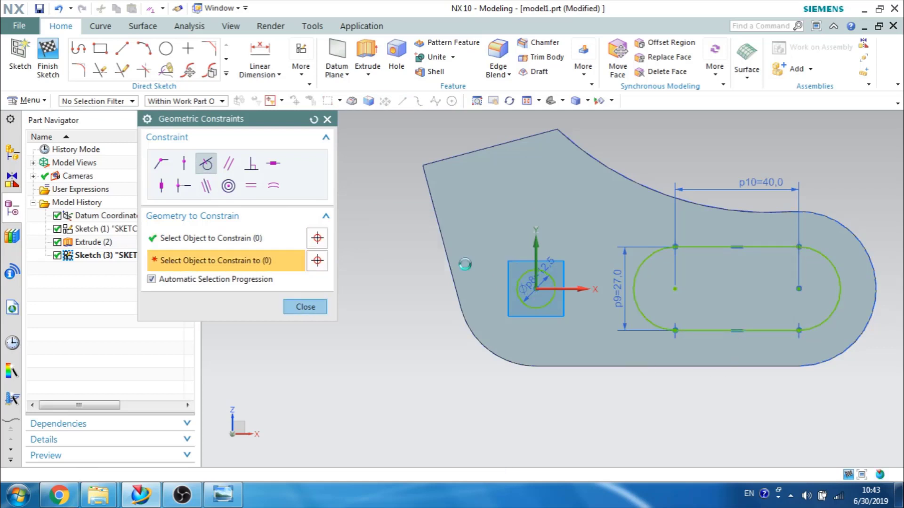
click(305, 307)
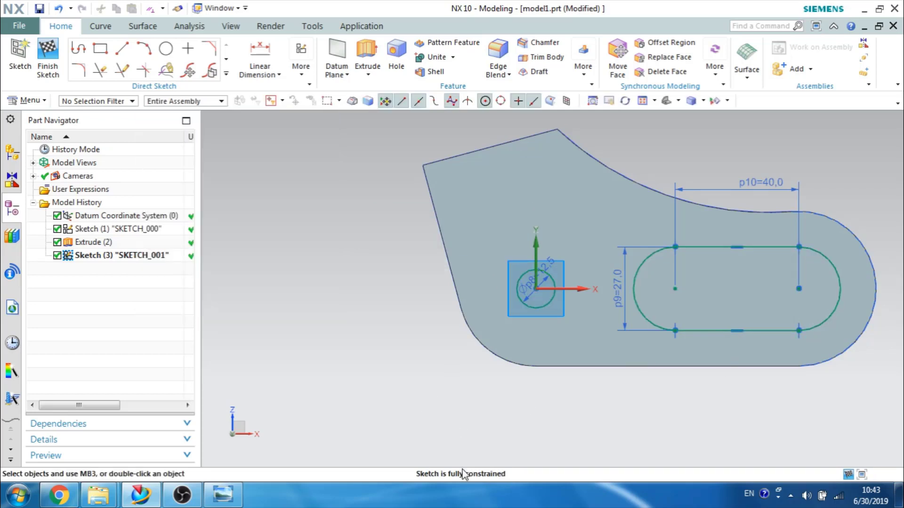
click(48, 55)
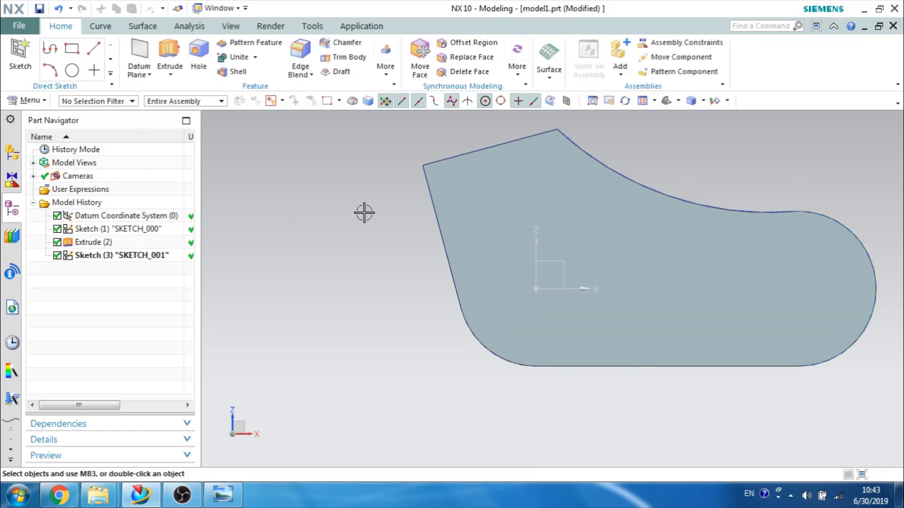
- Extrude the hole and slot sketch symmetrically by 20 mm and subtract it from the bracket body
mouse_move(363, 212)
middle_down()
mouse_move(337, 228)
mouse_move(337, 245)
mouse_move(349, 224)
middle_up()
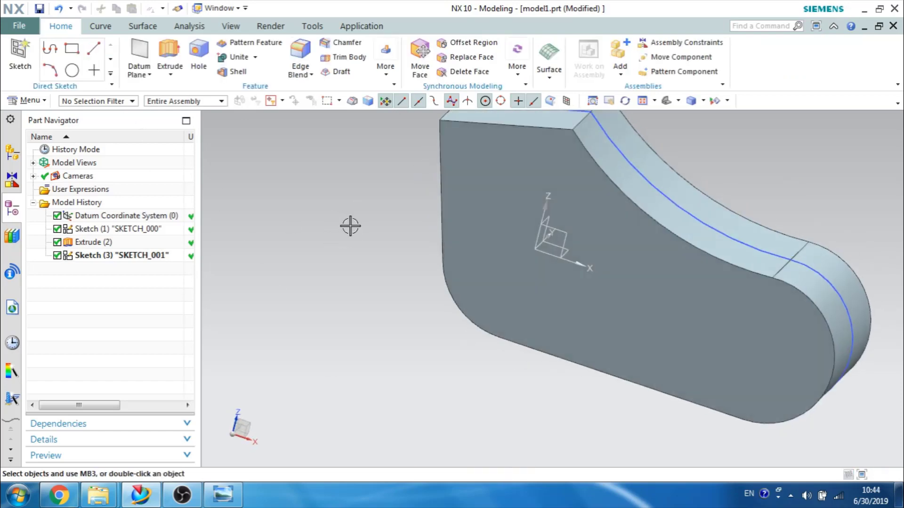
click(170, 52)
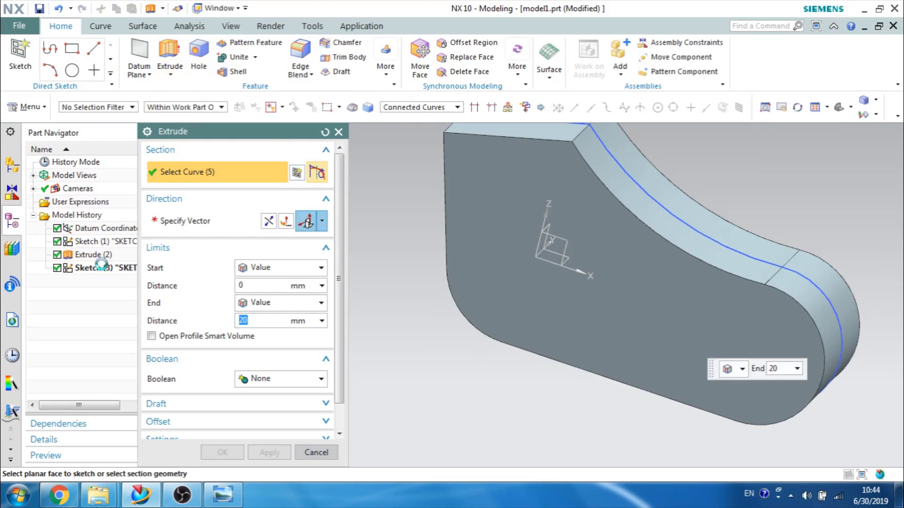
click(102, 268)
click(277, 267)
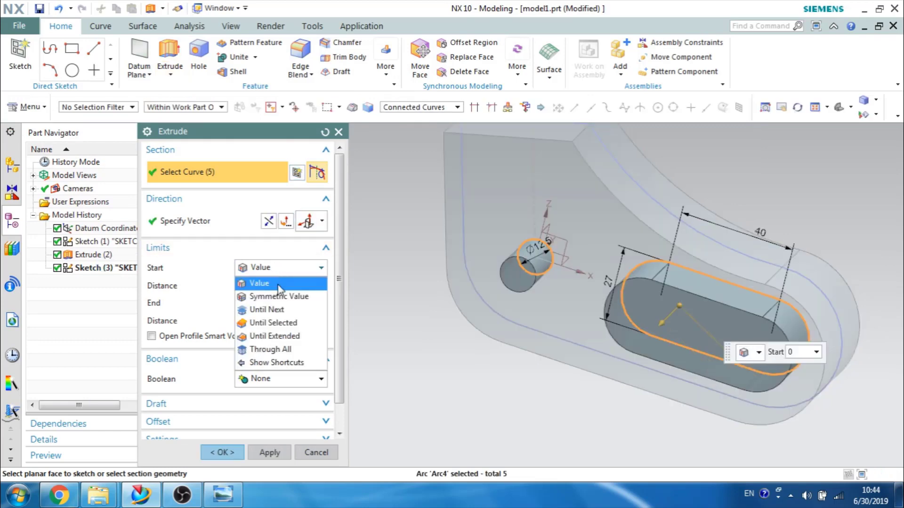
click(263, 295)
click(266, 345)
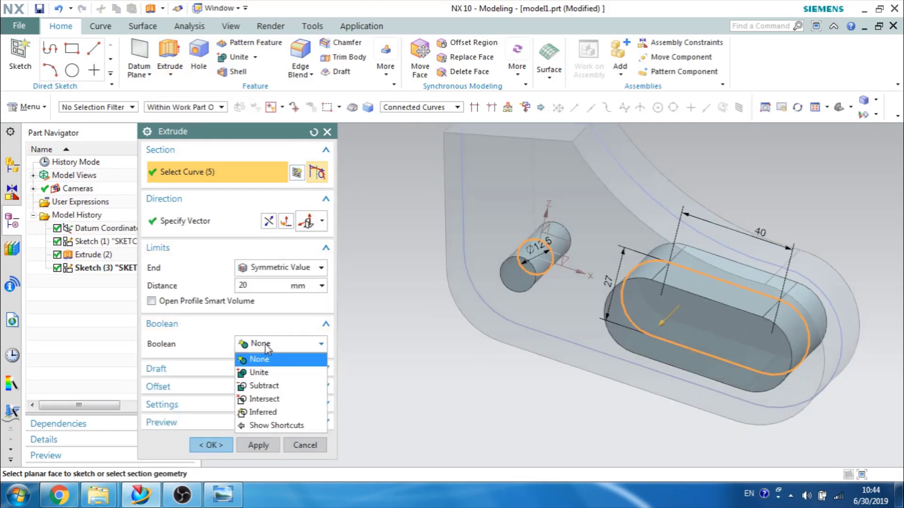
click(264, 386)
click(221, 453)
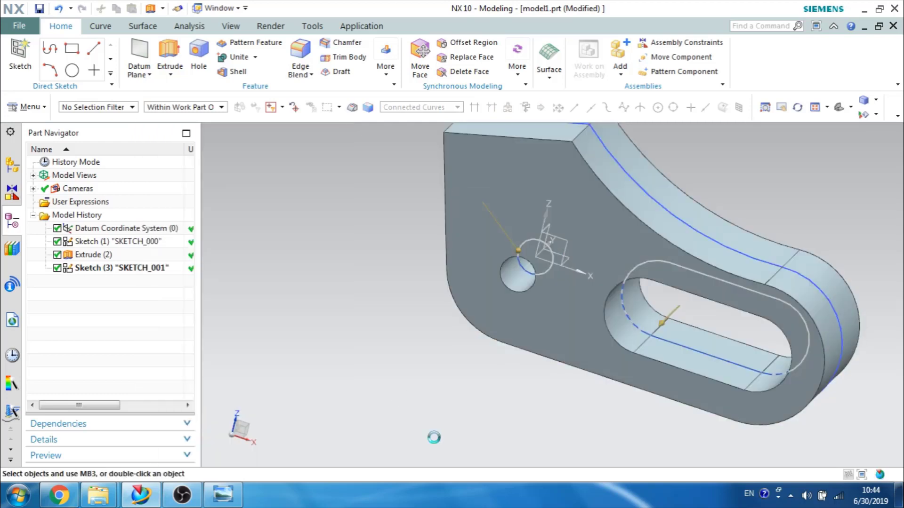
- Inspect the cut bracket body and check the remaining dimensions in the EX50.png drawing
scroll(377, 242, down, 5)
scroll(337, 286, up, 5)
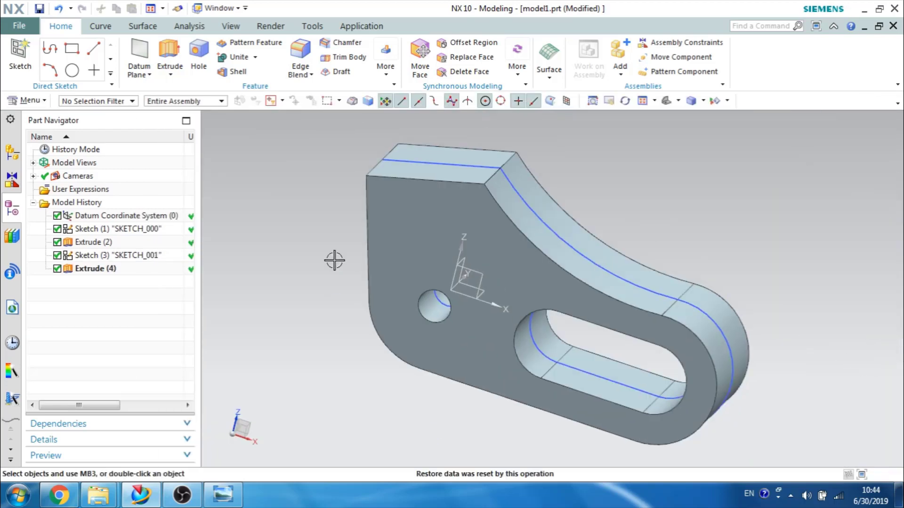
middle_drag(333, 258, 321, 273)
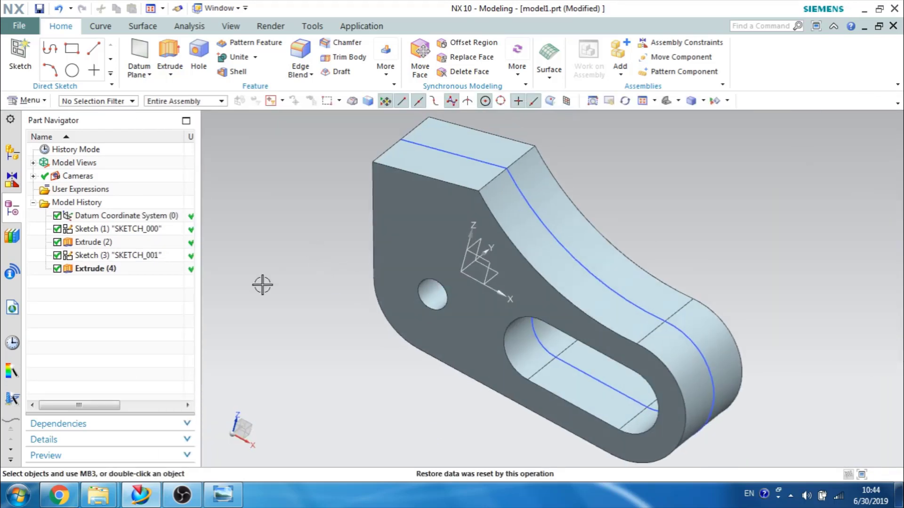
click(222, 495)
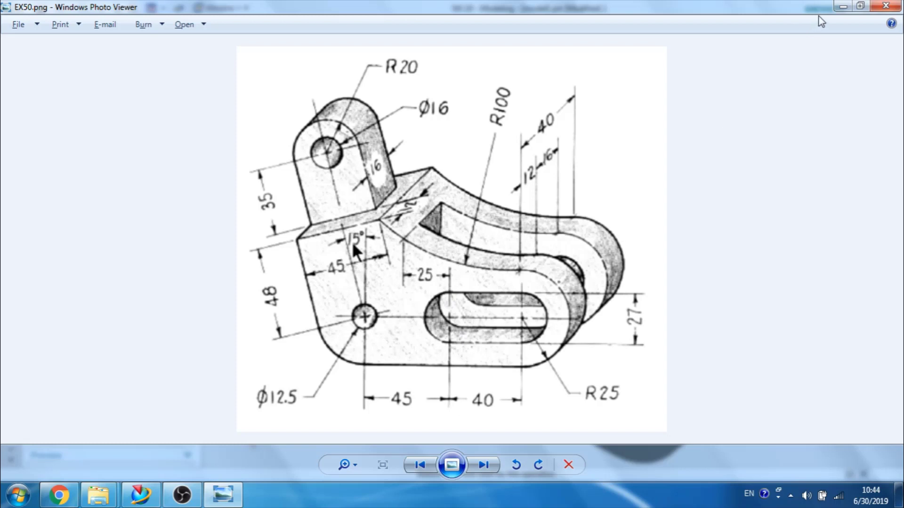
click(843, 6)
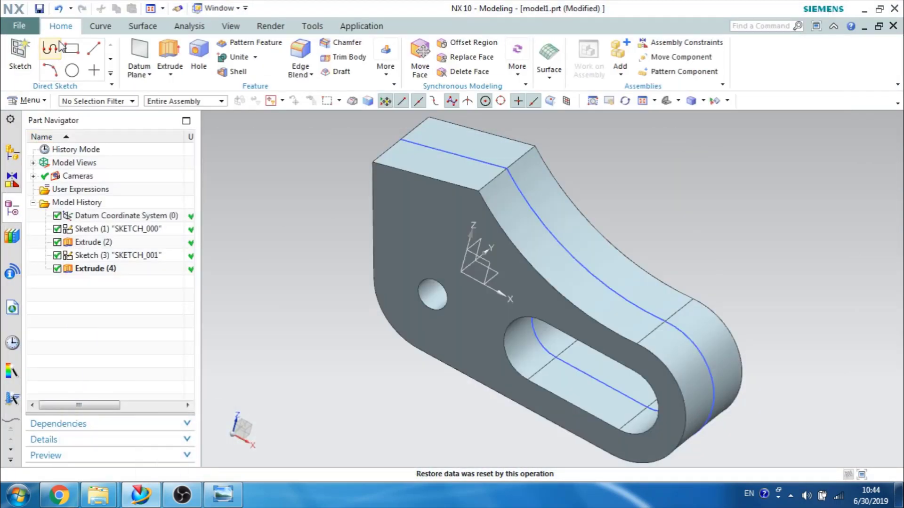
- Create a sketch on the datum XZ plane and draw a rectangle enclosing the bracket's slotted right portion
click(20, 54)
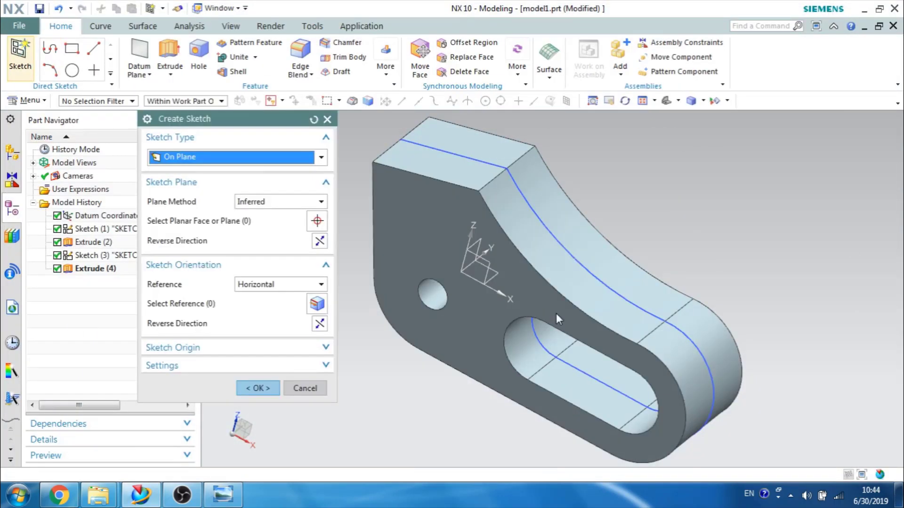
click(480, 259)
middle_click(427, 320)
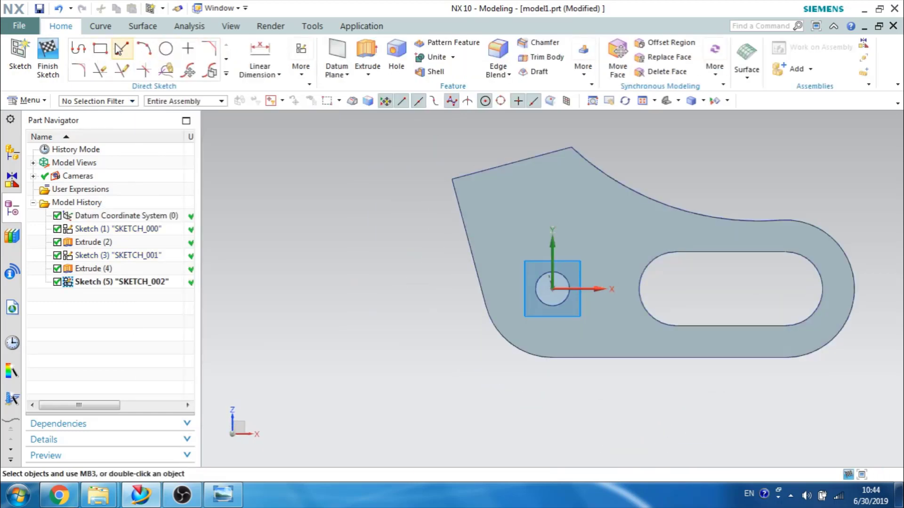
click(100, 49)
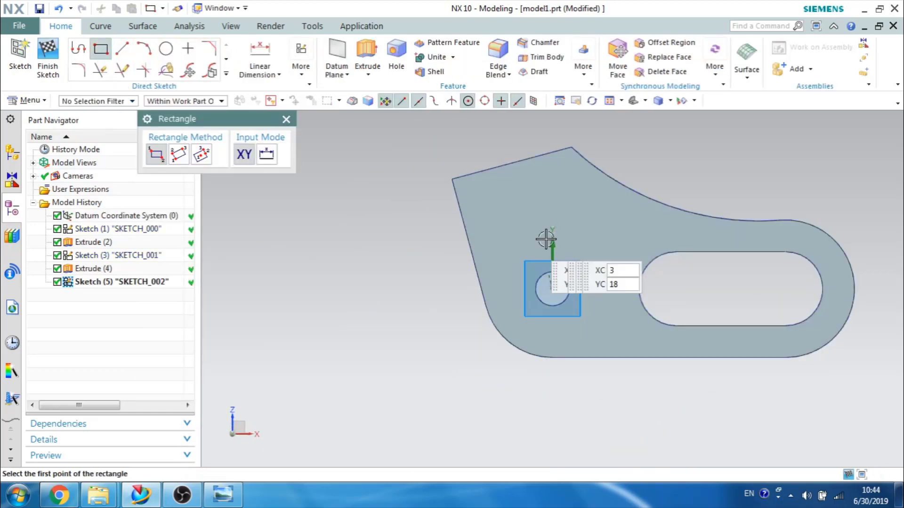
click(612, 149)
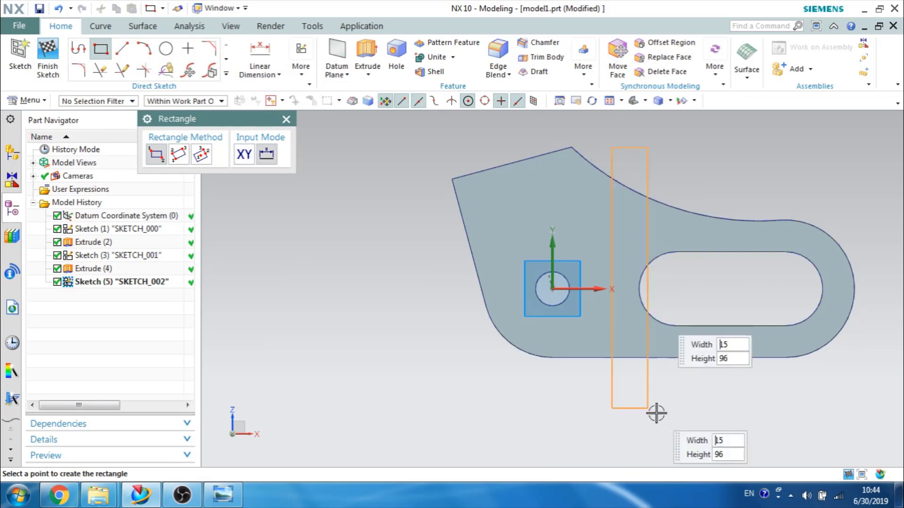
click(877, 403)
key(Escape)
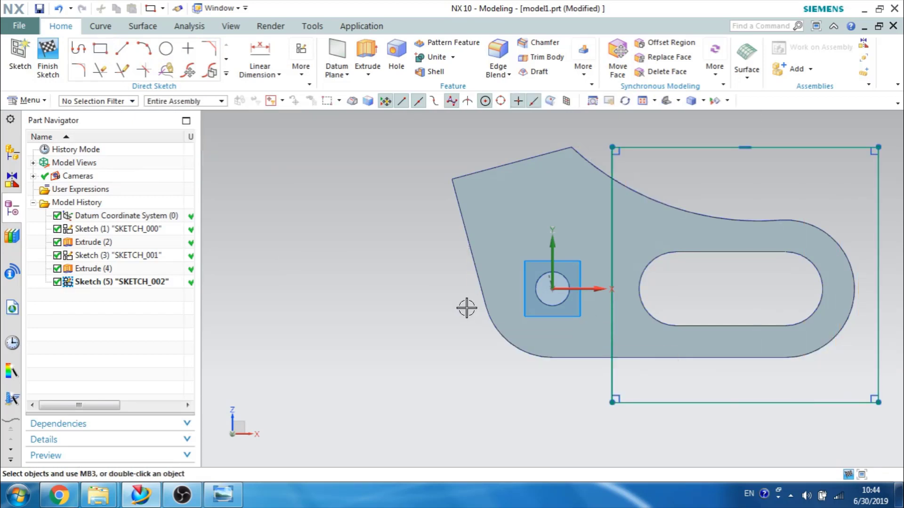
- Add a 25 mm horizontal dimension between the slot's left arc center and the rectangle's left side
key(d)
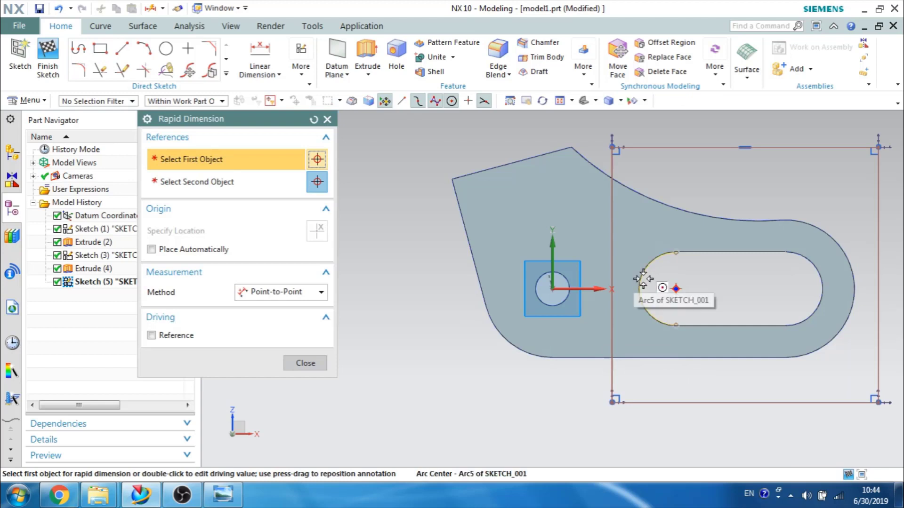
click(668, 293)
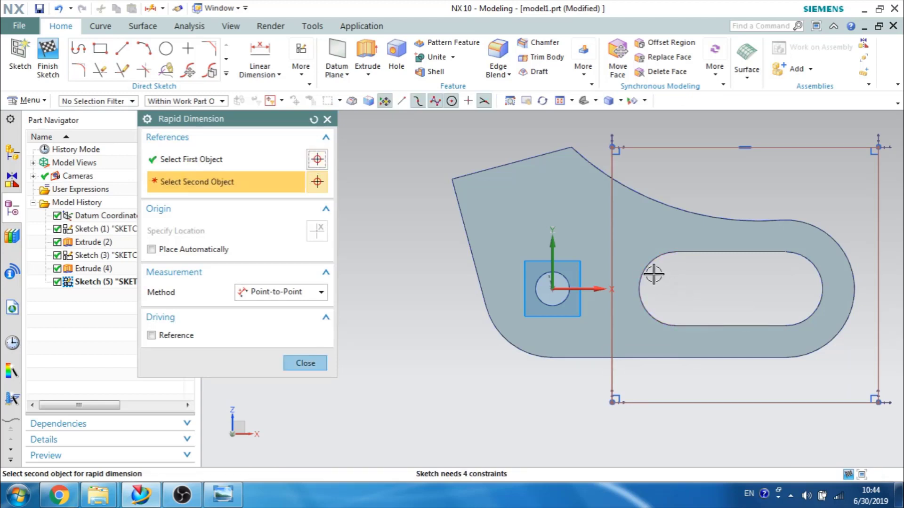
click(612, 233)
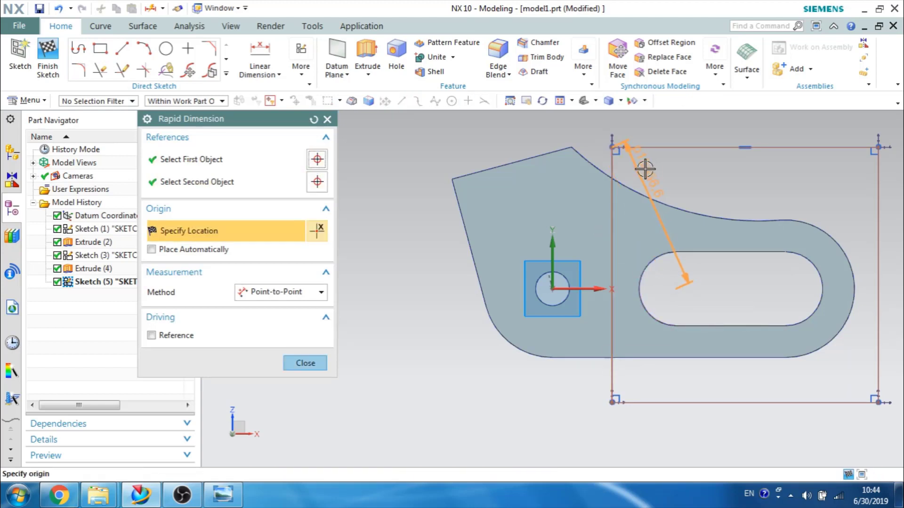
click(283, 292)
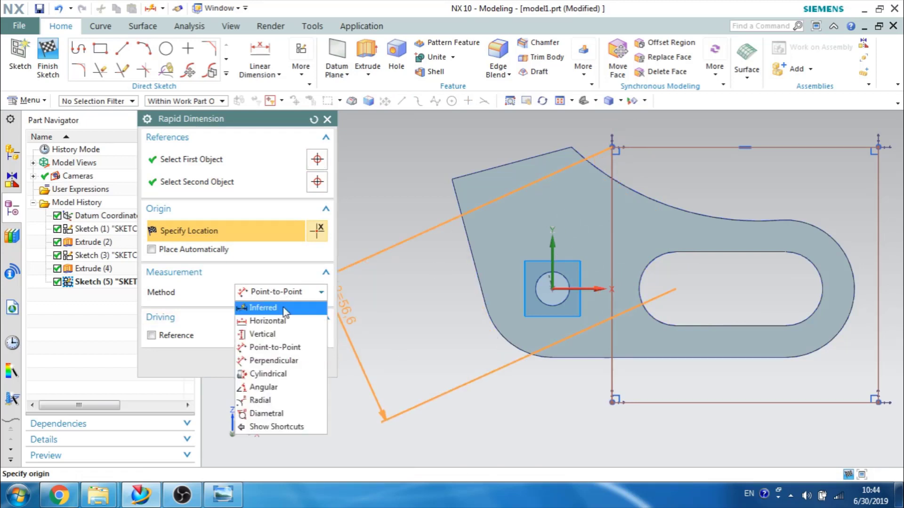
click(285, 324)
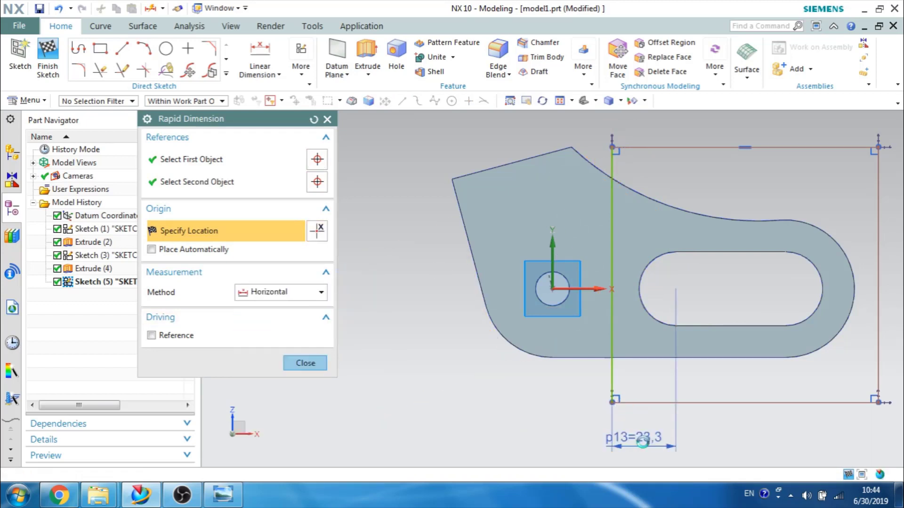
click(643, 442)
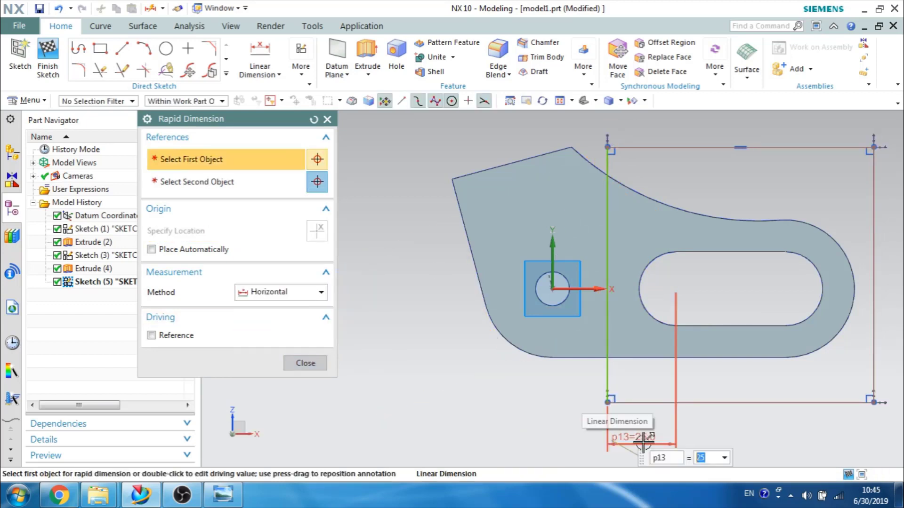
text(29)
key(Return)
middle_click(643, 443)
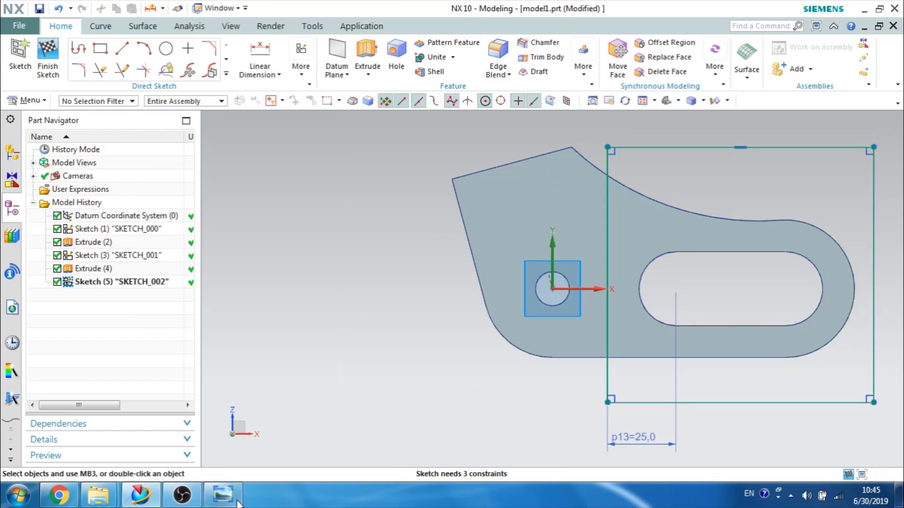
- Check the fork cut dimensions in the EX50.png drawing and finish the rectangle sketch
click(235, 501)
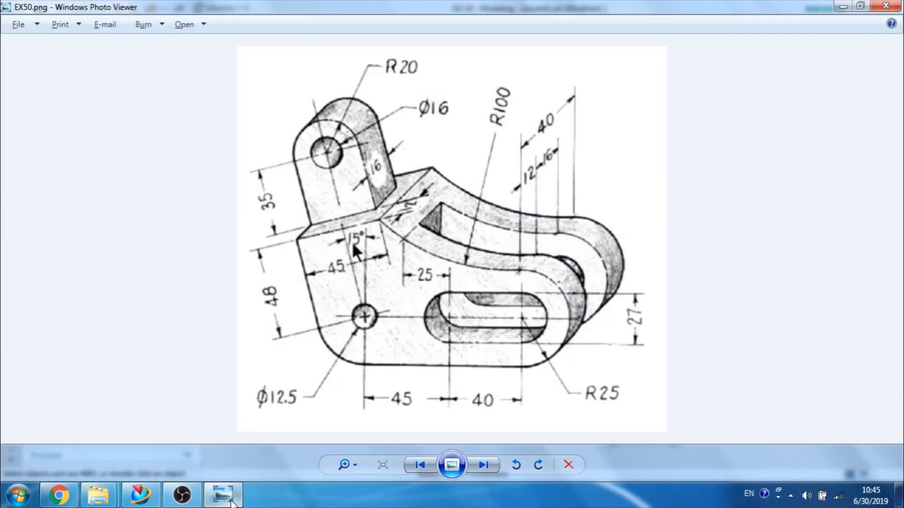
click(232, 502)
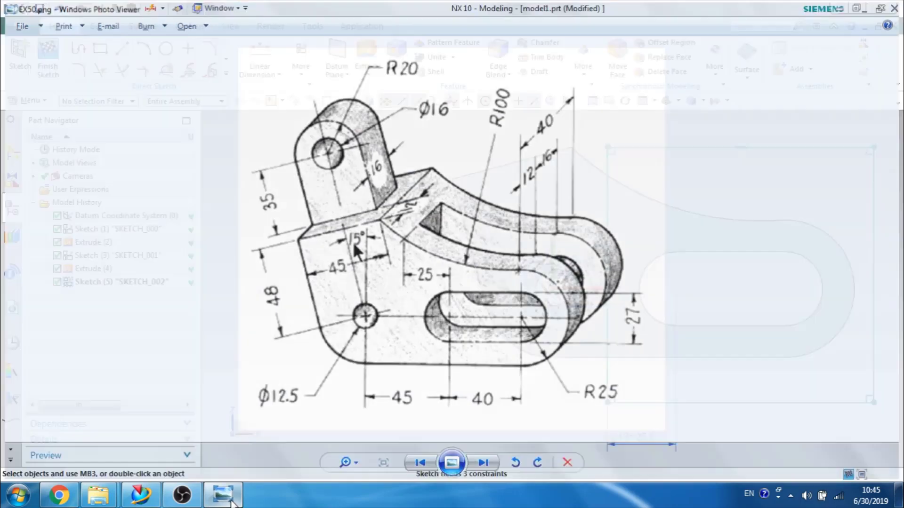
click(60, 62)
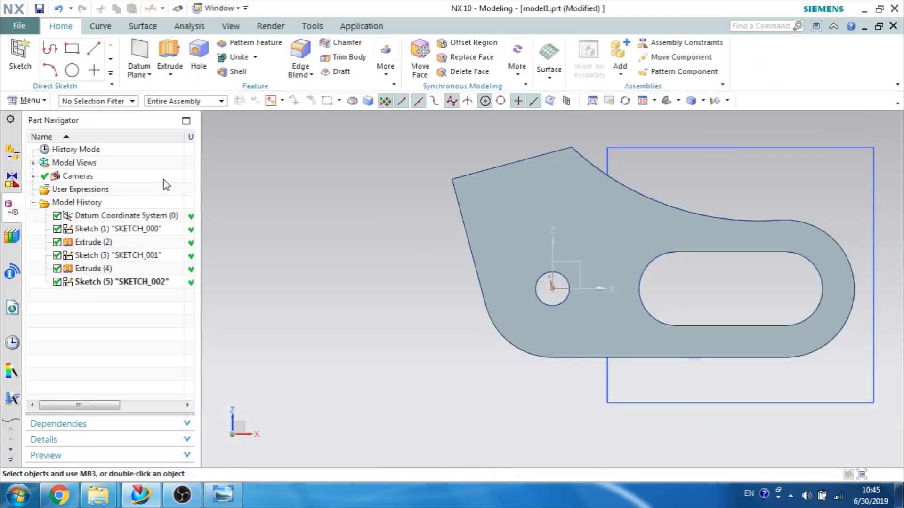
- Extrude the rectangle sketch symmetrically by 16/2 mm and subtract it from the bracket to form the fork
mouse_move(367, 202)
middle_down()
mouse_move(313, 208)
mouse_move(328, 214)
mouse_move(320, 235)
middle_up()
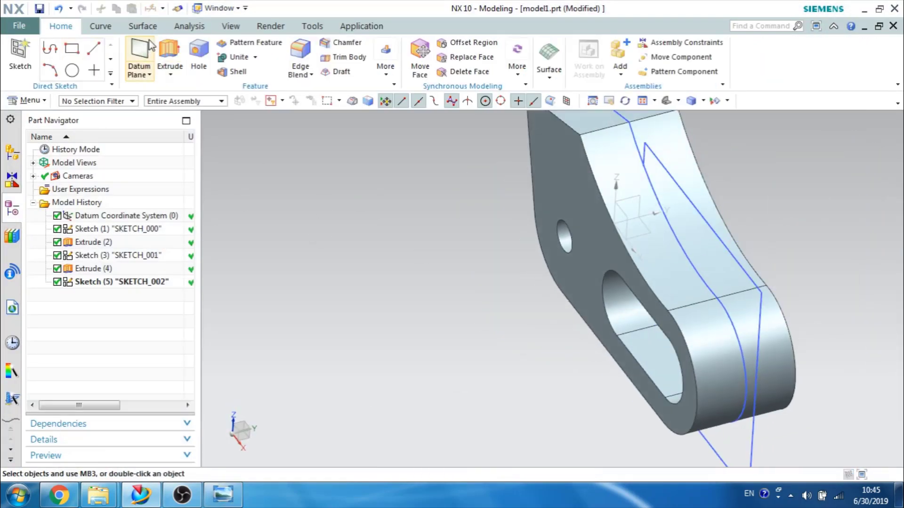
click(170, 54)
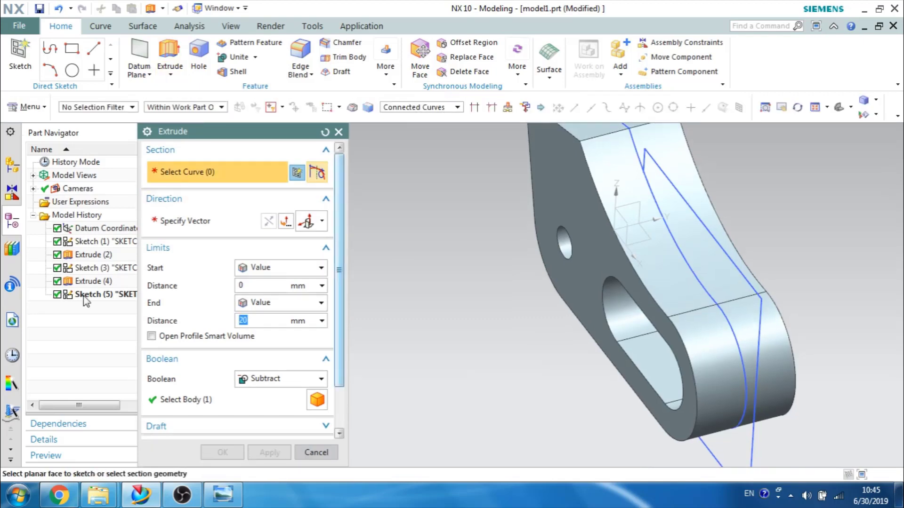
click(82, 294)
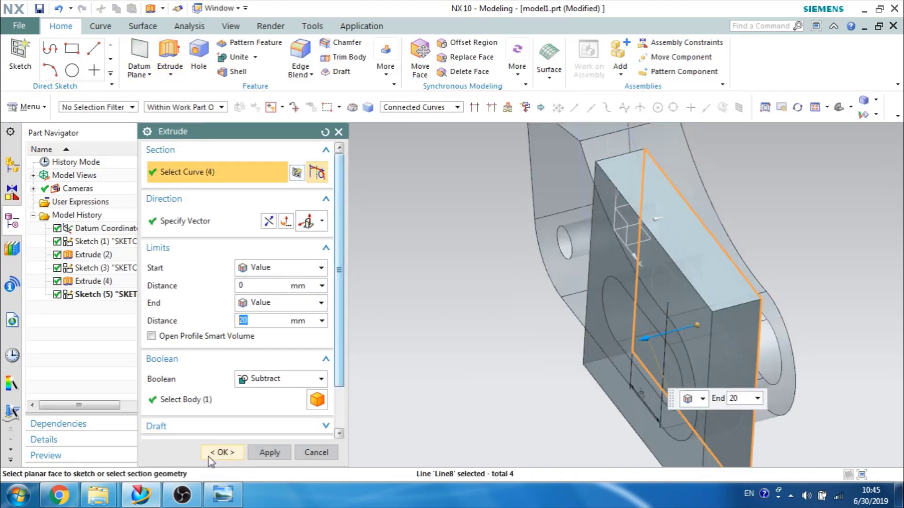
click(223, 495)
click(282, 266)
click(282, 297)
double_click(255, 285)
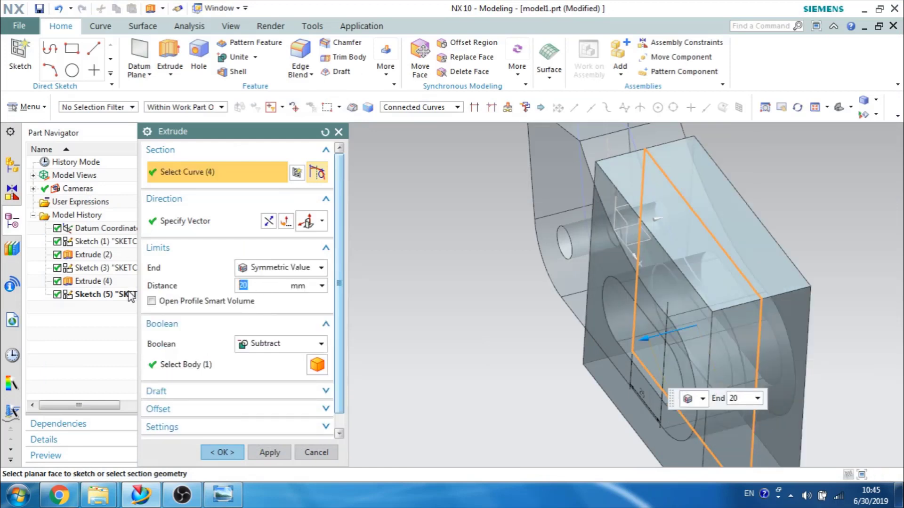
text(16/2)
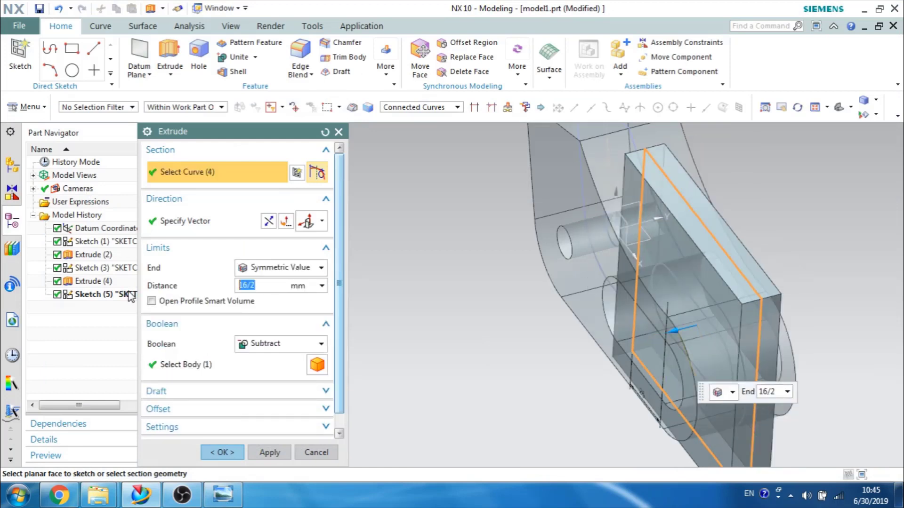
click(221, 452)
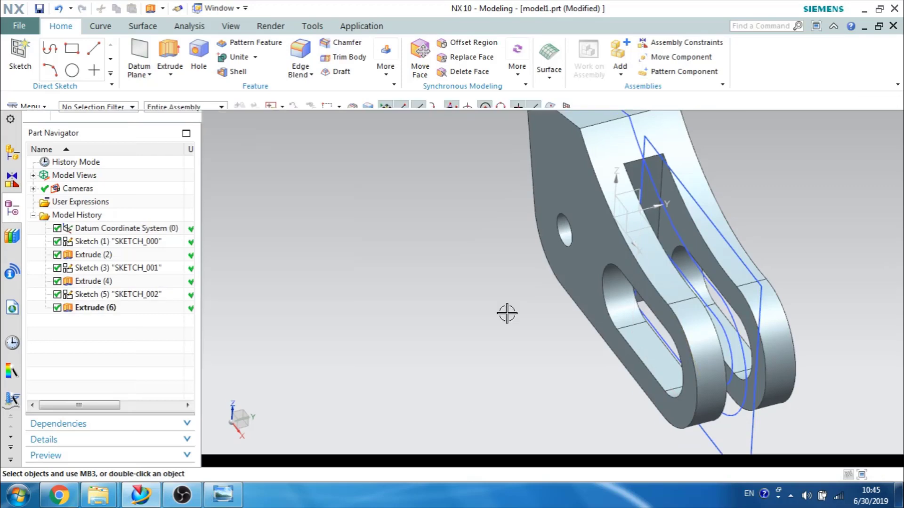
- Hide the bracket profile sketch SKETCH_000 and the rectangle sketch SKETCH_002
middle_drag(506, 313, 517, 339)
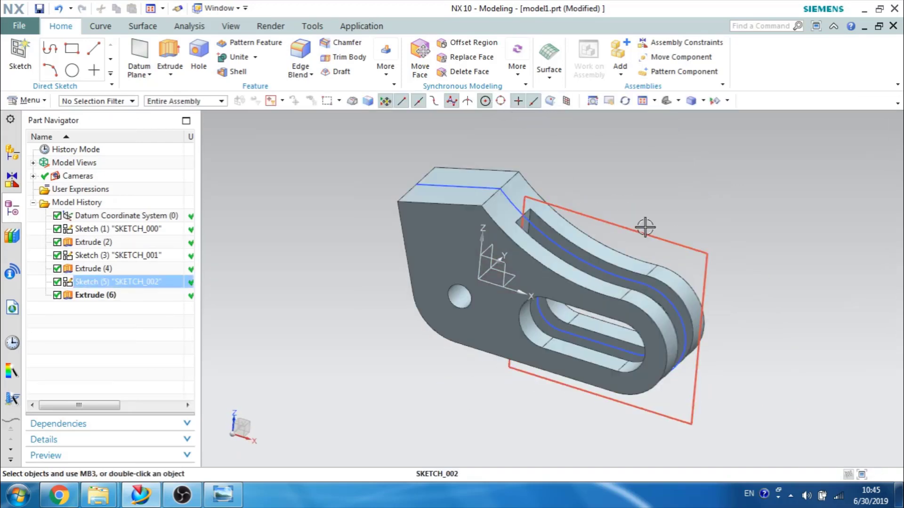
click(626, 407)
key(ctrl+b)
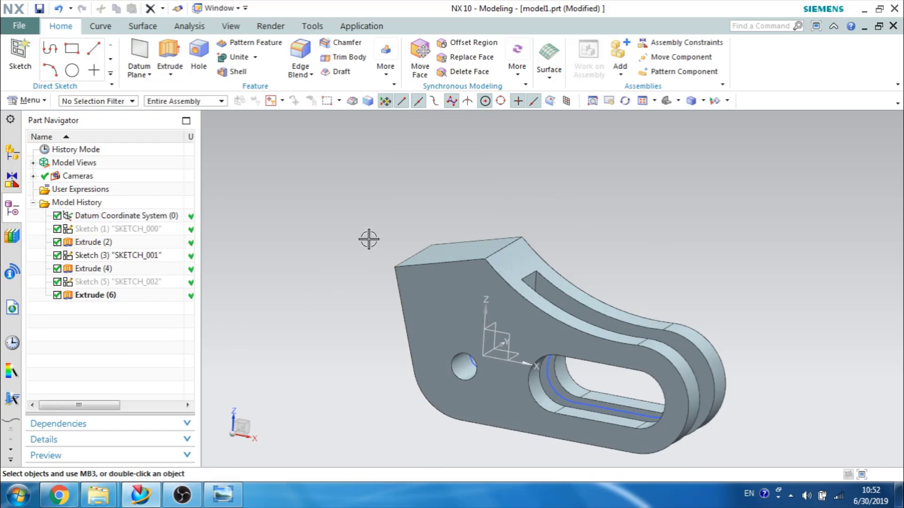
- Check the upper lug in the EX50.png drawing and create a sketch on the datum XZ plane
middle_drag(369, 240, 329, 301)
click(222, 495)
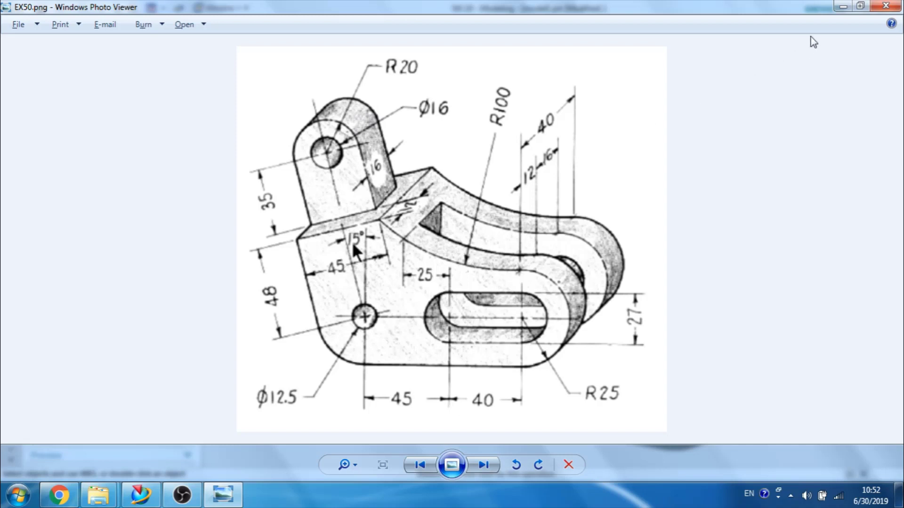
click(842, 6)
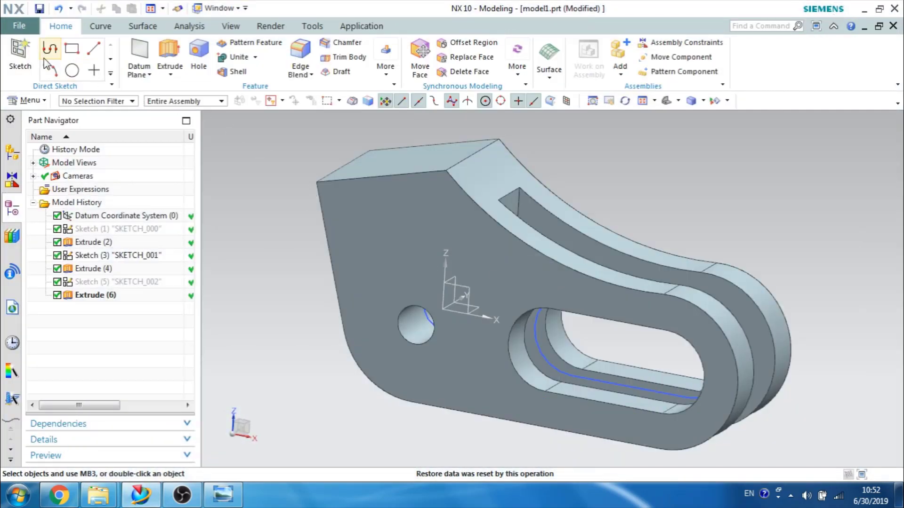
click(19, 56)
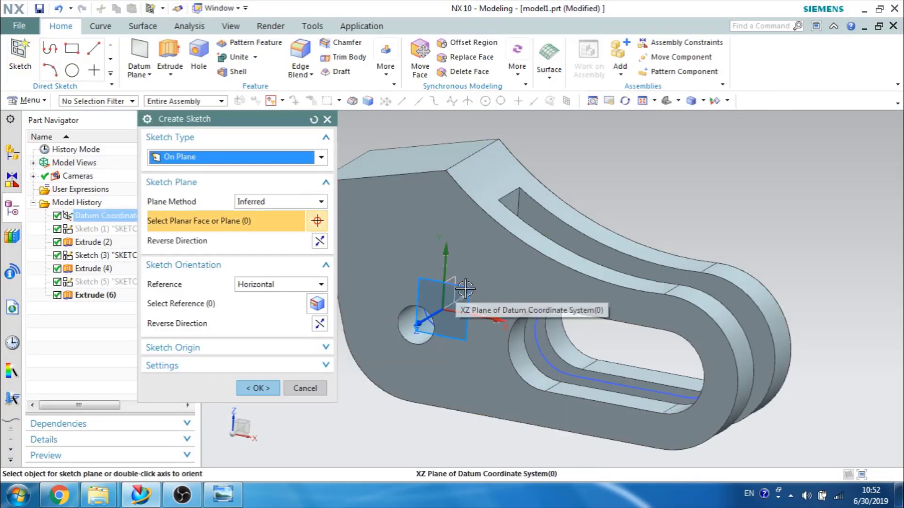
click(465, 288)
click(258, 388)
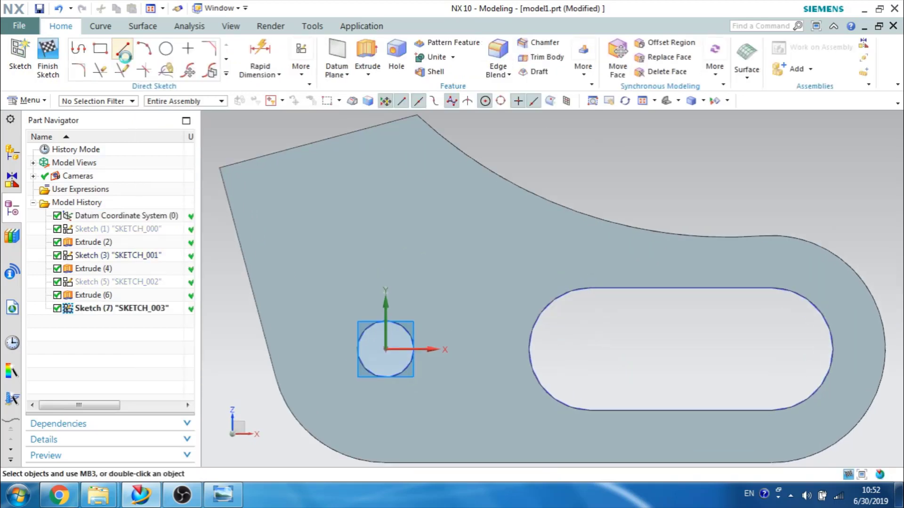
- Draw a line about 38.5 mm long upward from the bracket's upper-left corner, perpendicular to the inclined top edge
click(123, 48)
scroll(548, 337, up, 3)
scroll(548, 338, down, 5)
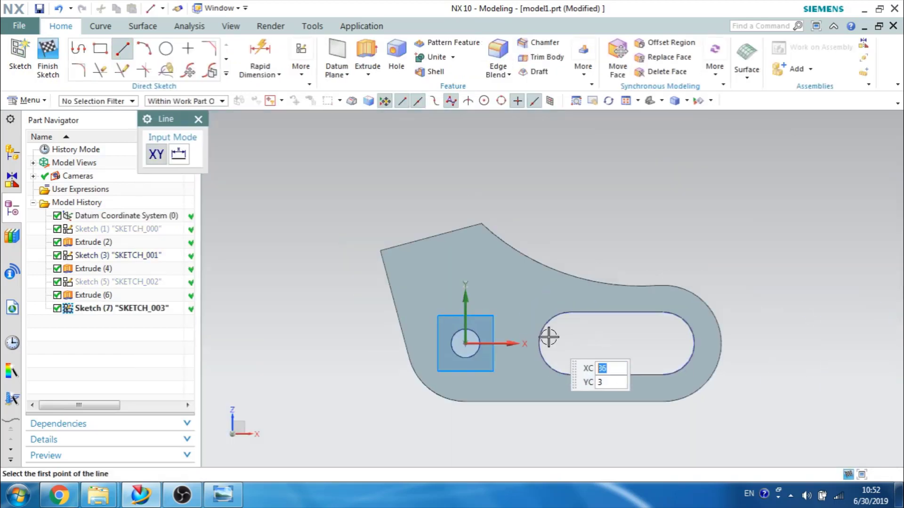
click(378, 251)
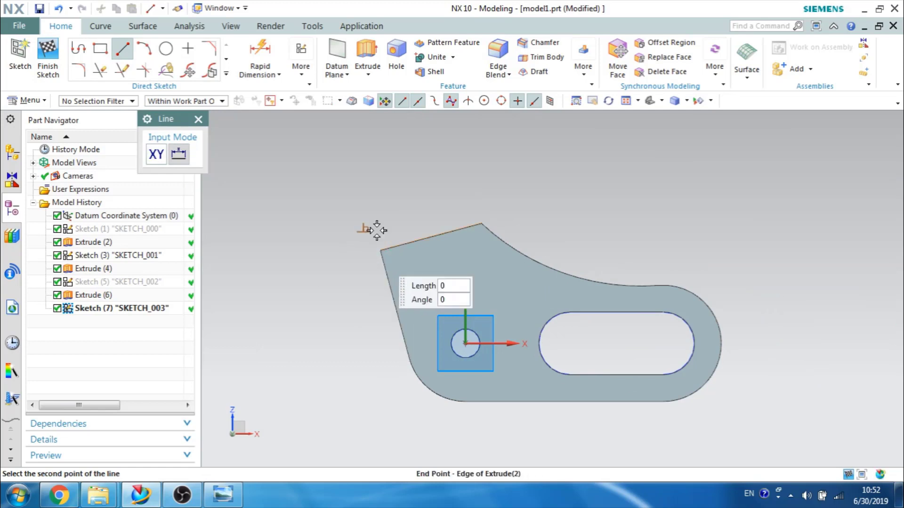
click(357, 164)
key(Escape)
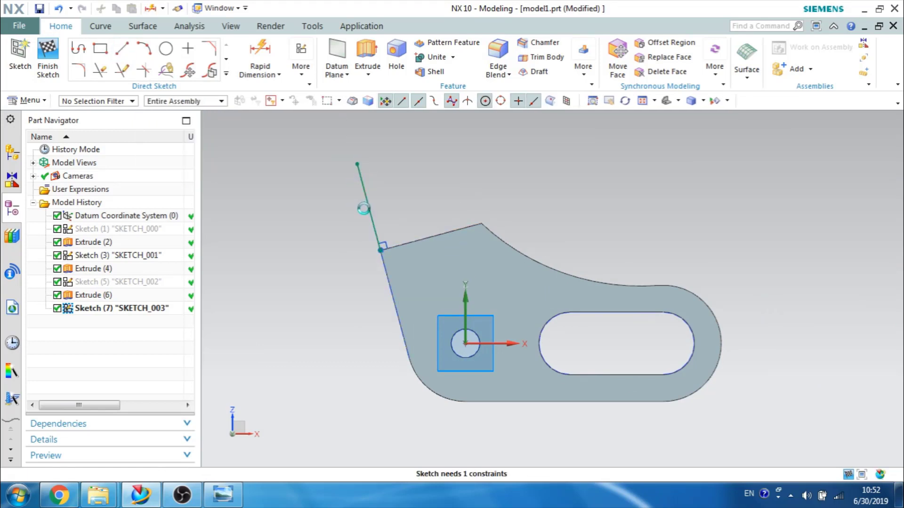
- Dimension the new perpendicular line's length and set it to 35 mm
key(d)
click(346, 217)
click(345, 217)
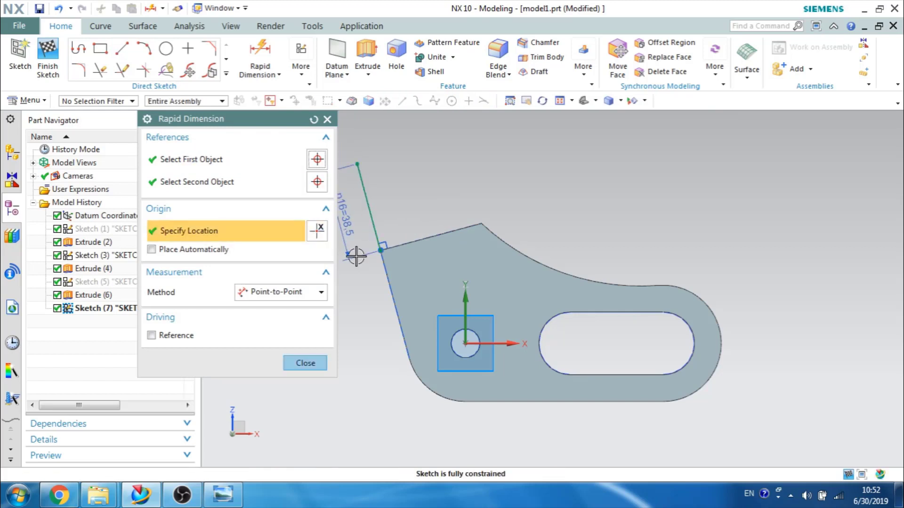
key(Escape)
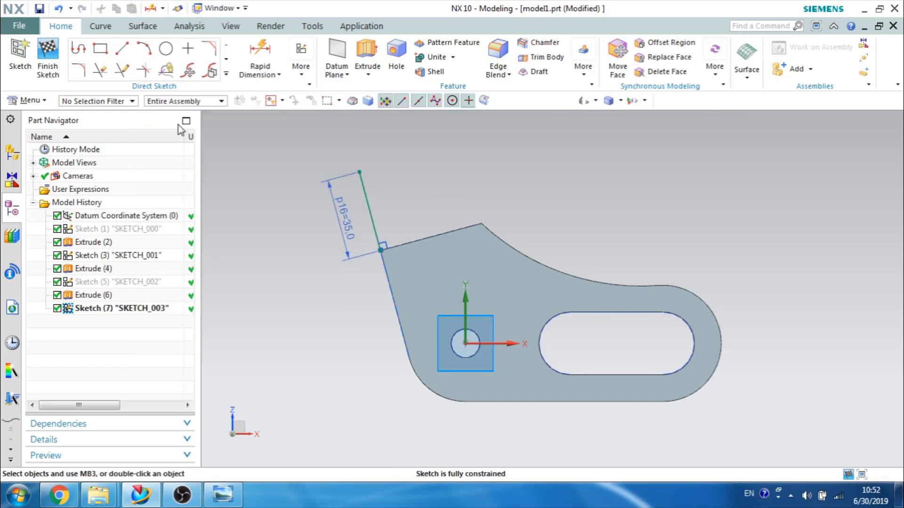
- Draw a 40 mm diameter circle beside the line's upper end and a 16 mm diameter circle at its center
click(166, 49)
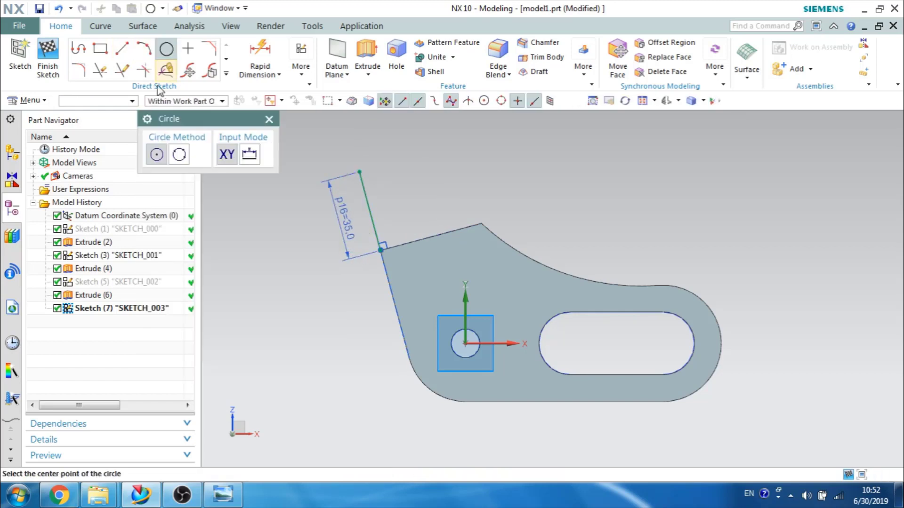
click(408, 156)
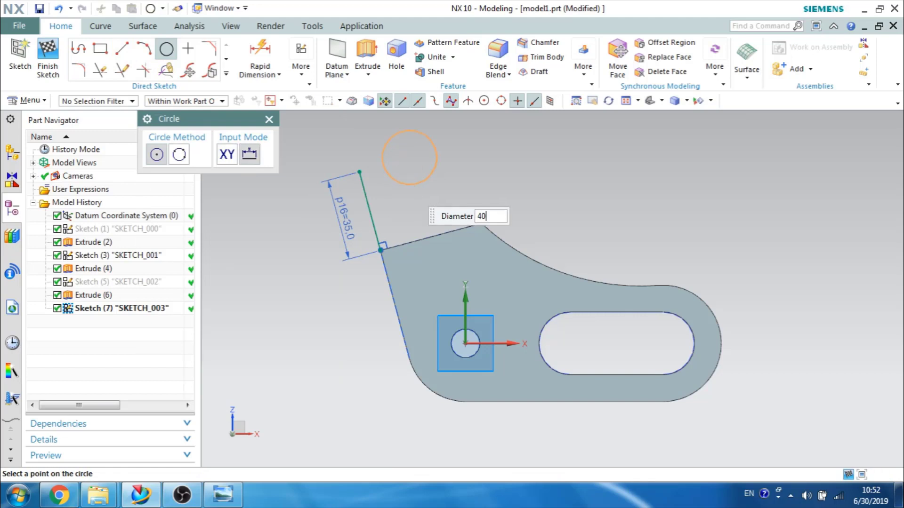
key(Return)
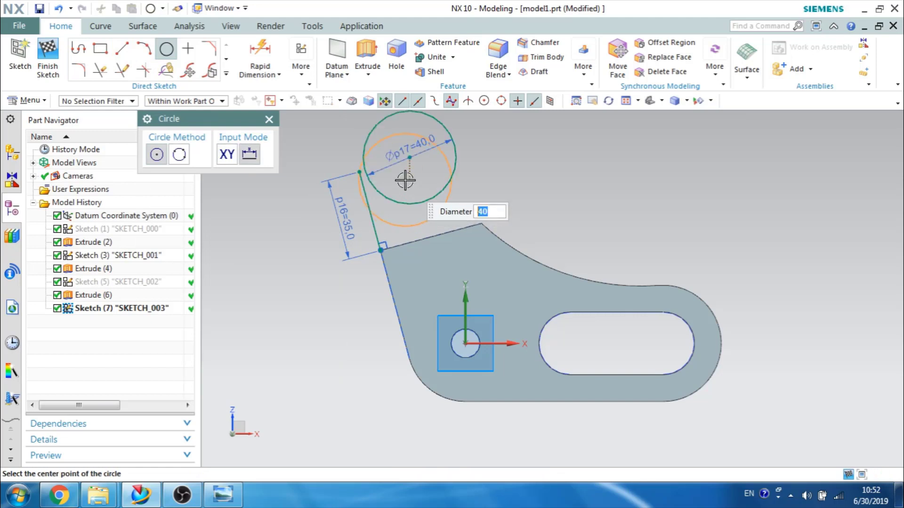
text(16)
key(Return)
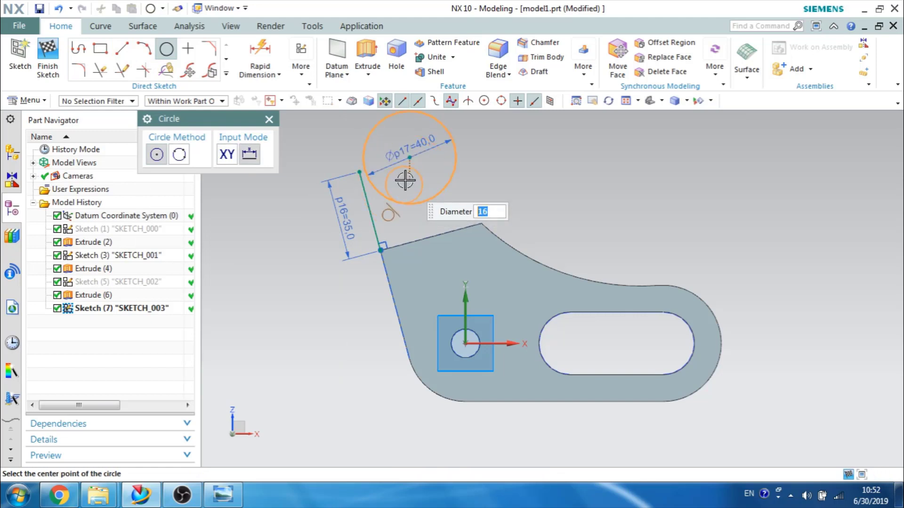
click(410, 157)
key(Escape)
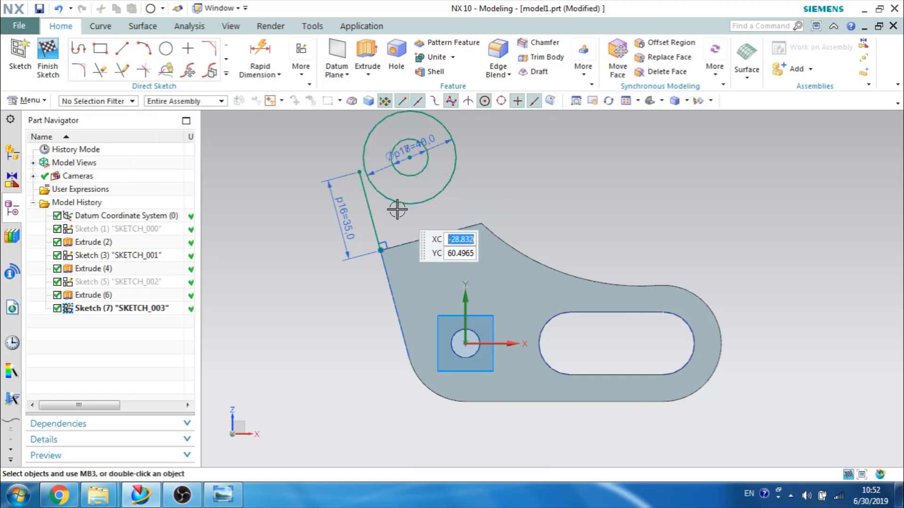
- Constrain the two circles concentric and make the 40 mm circle tangent to the 35 mm line
key(c)
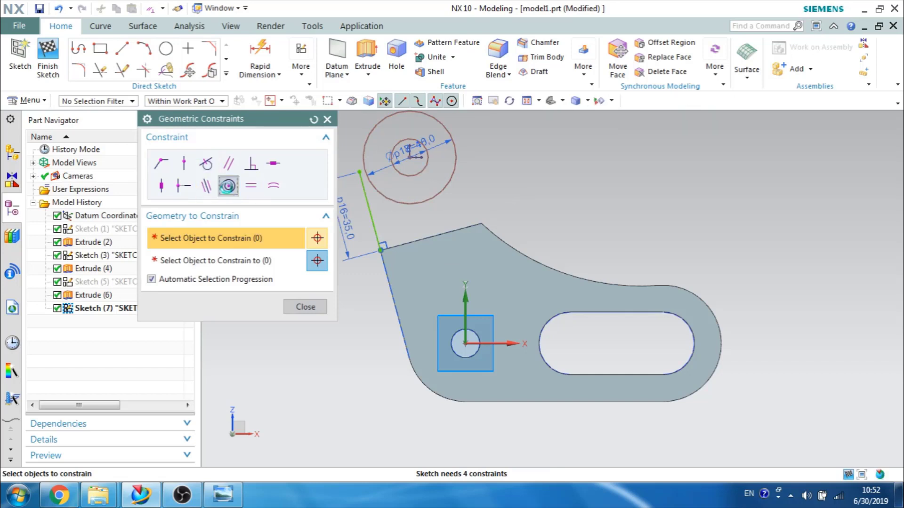
click(421, 170)
click(278, 239)
click(375, 221)
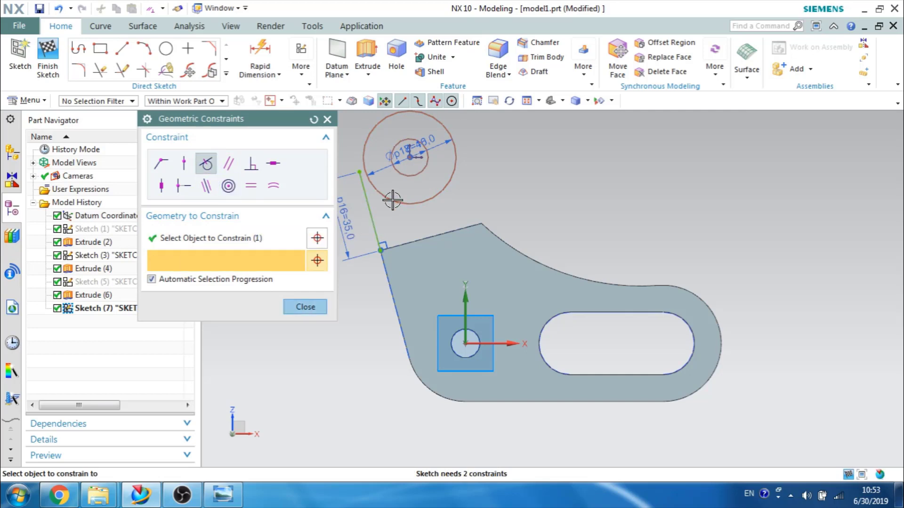
click(394, 196)
middle_click(377, 250)
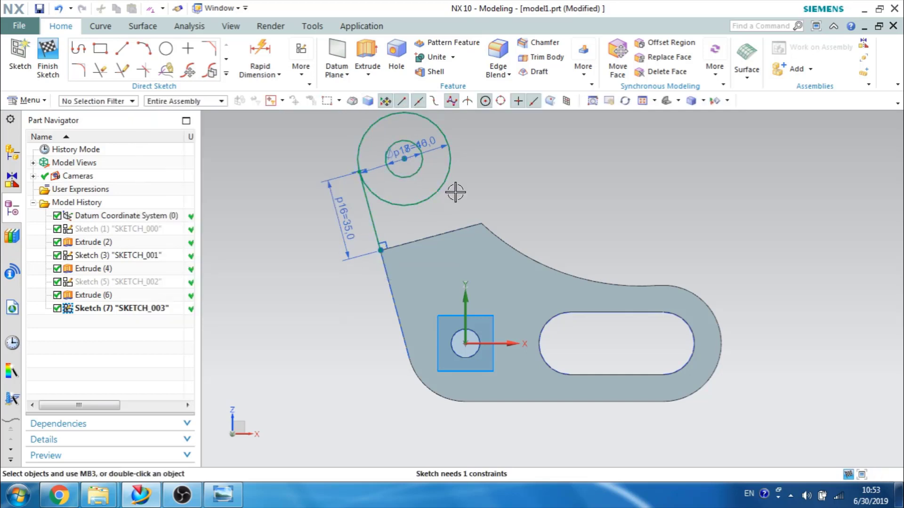
- Draw a second side line about 35.5 mm long, tangent to the 40 mm circle and perpendicular to the inclined top edge
shift+middle_drag(455, 192, 446, 240)
key(l)
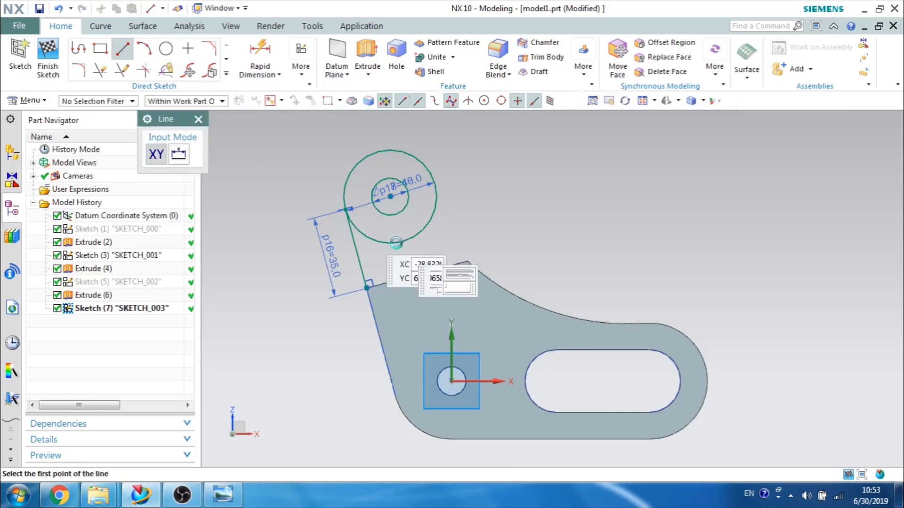
click(439, 189)
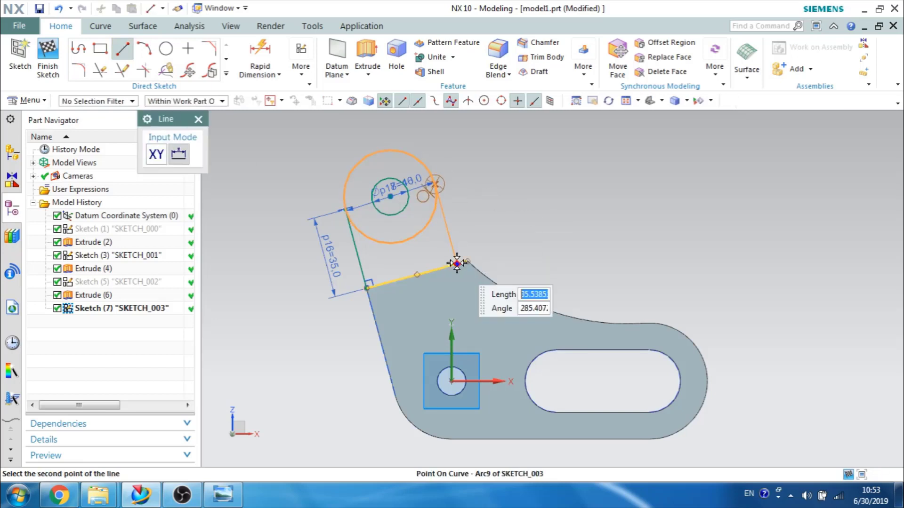
click(456, 263)
key(Escape)
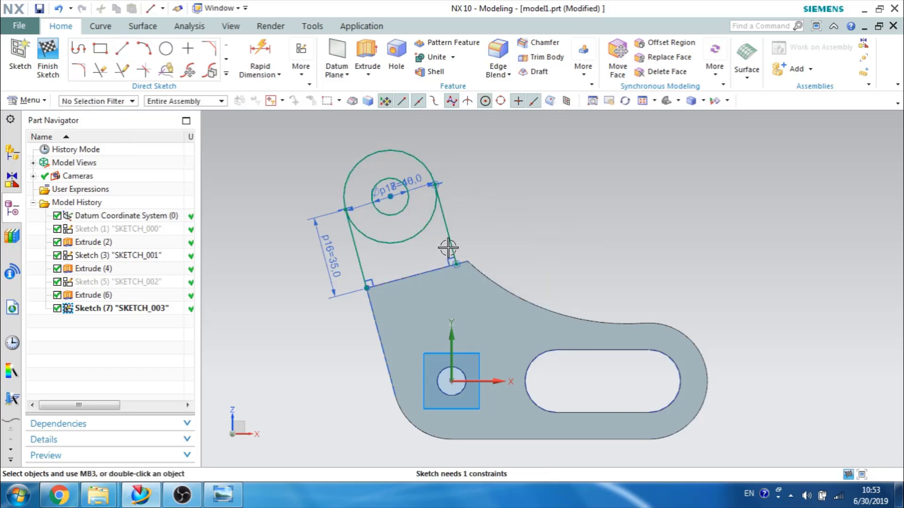
- Try to trim away the lower arc of the 40 mm circle between the two side lines
key(t)
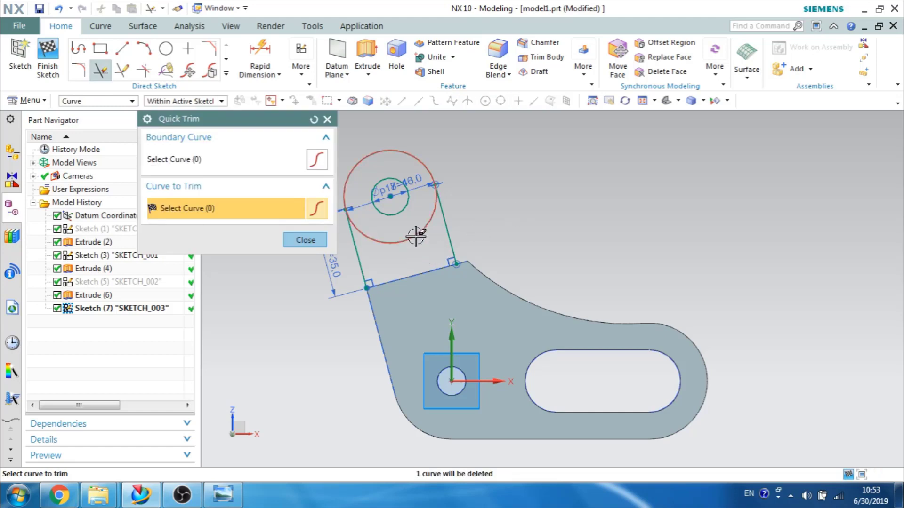
click(416, 237)
key(Escape)
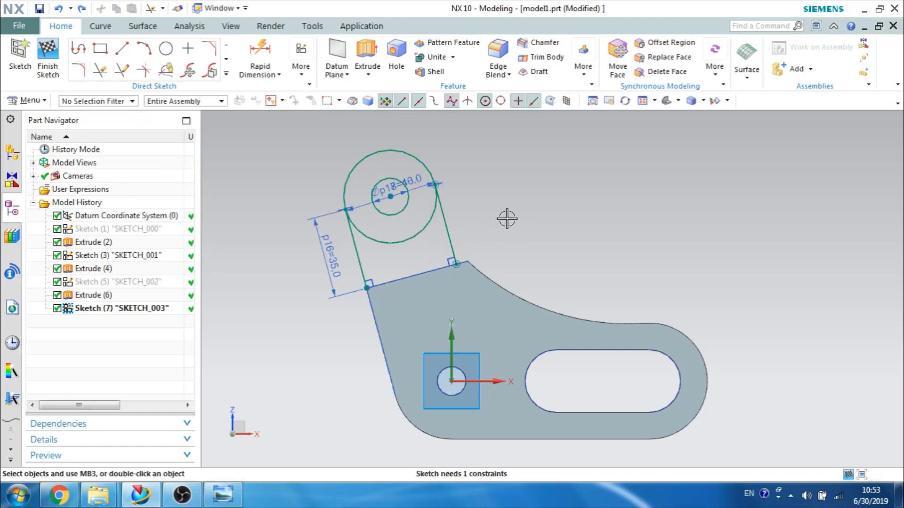
- Examine closely where the 35 mm side line's upper end meets the 40 mm circle
scroll(353, 203, up, 3)
scroll(346, 202, down, 6)
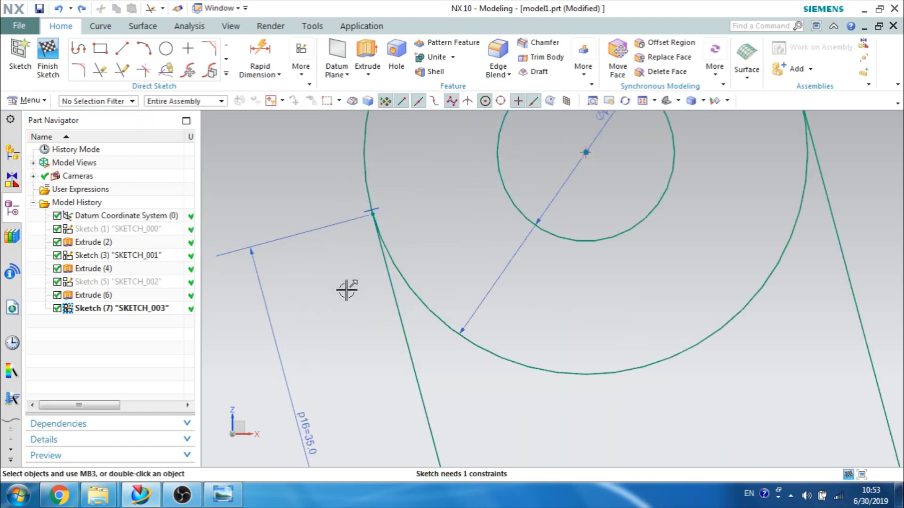
scroll(346, 289, up, 3)
key(e)
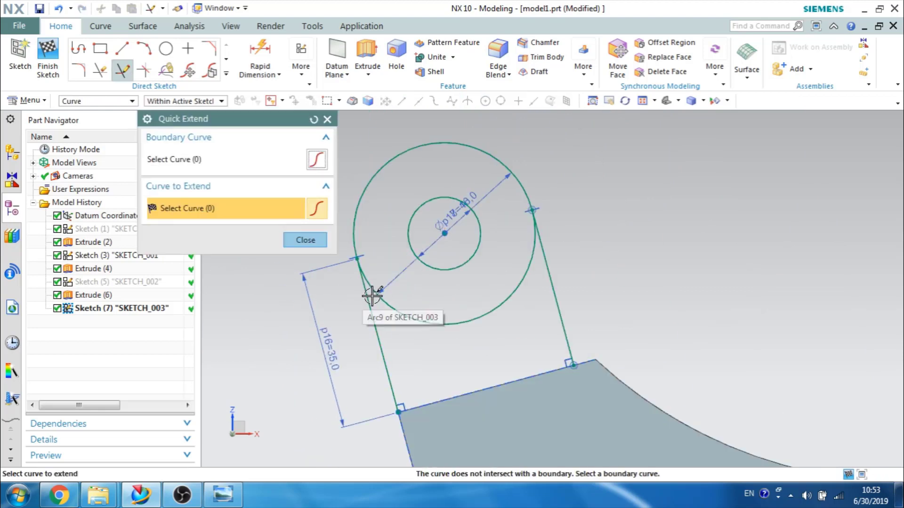
key(Escape)
scroll(382, 261, up, 2)
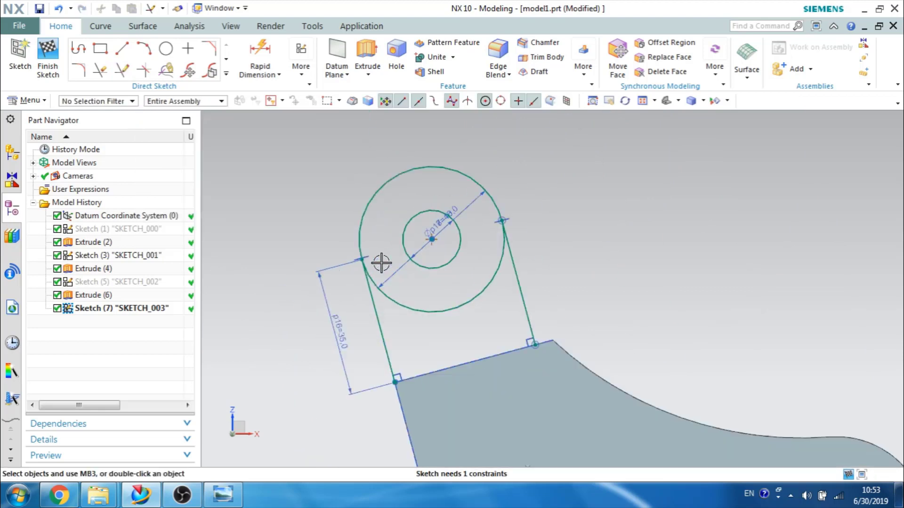
scroll(363, 258, down, 6)
click(330, 260)
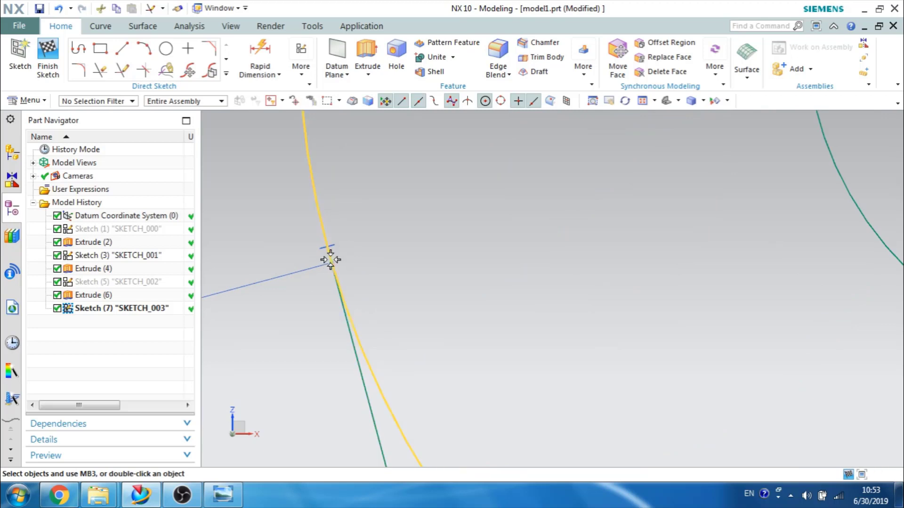
key(Escape)
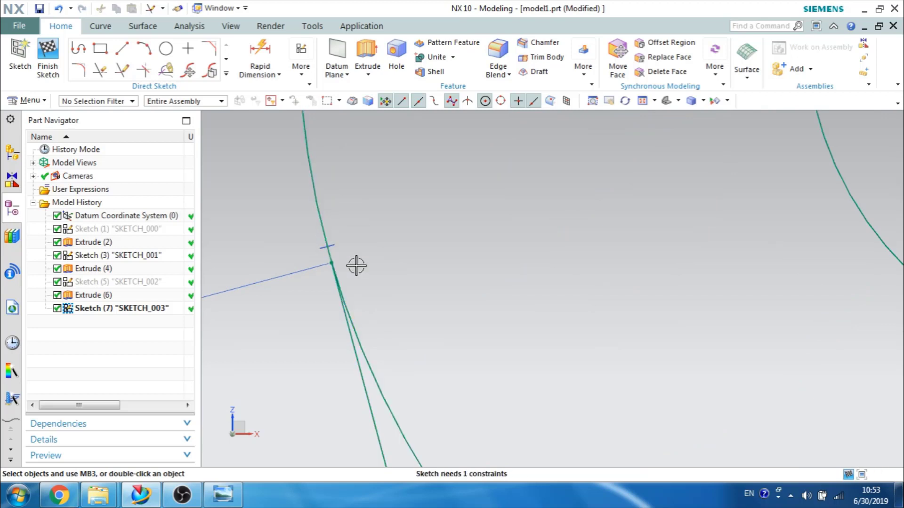
scroll(347, 279, up, 3)
scroll(351, 292, up, 3)
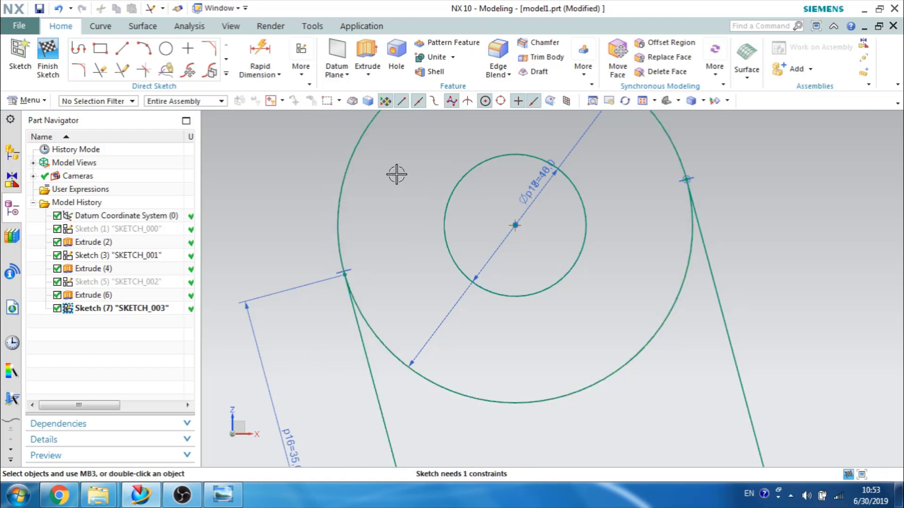
- Extend the 35 mm side line with Quick Extend so its upper end reaches the tangent point on the 40 mm circle
scroll(396, 175, up, 3)
scroll(394, 185, down, 4)
key(e)
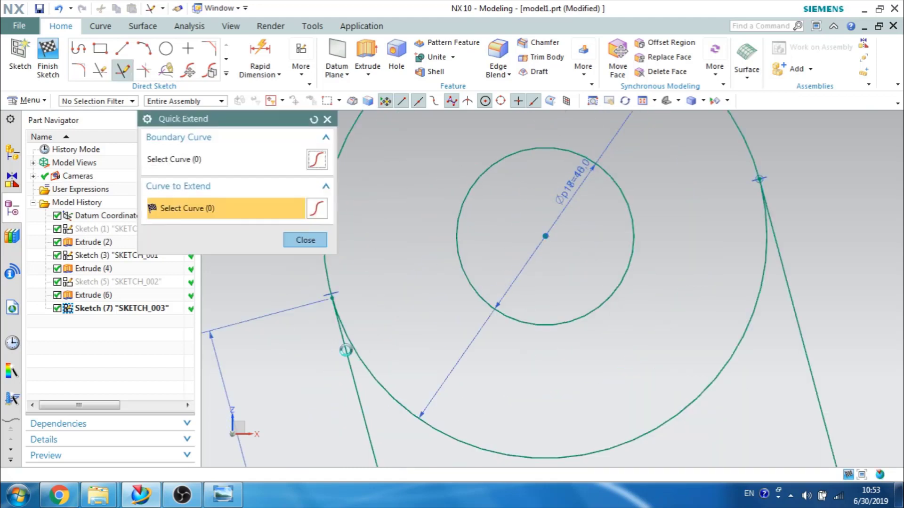
click(338, 341)
key(Escape)
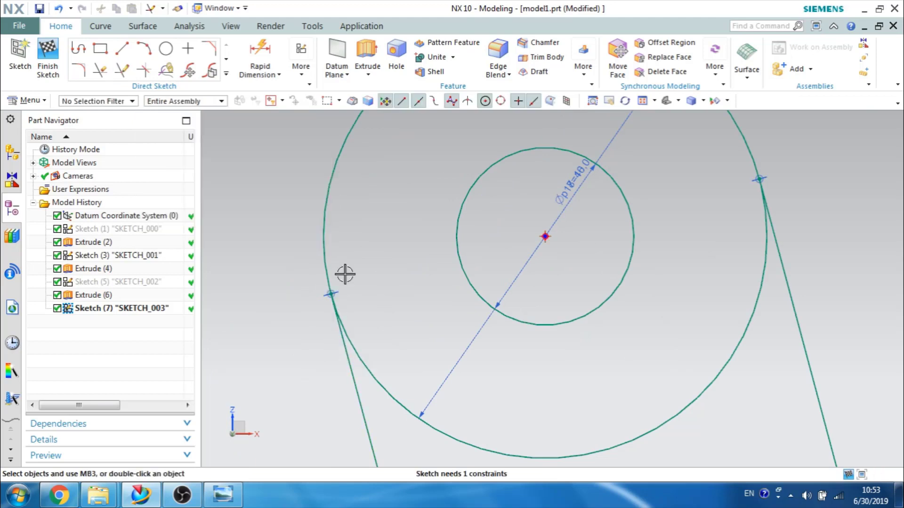
- Trim away the 40 mm circle's lower arc between the two side lines to leave the rounded lug end
scroll(349, 240, up, 5)
key(t)
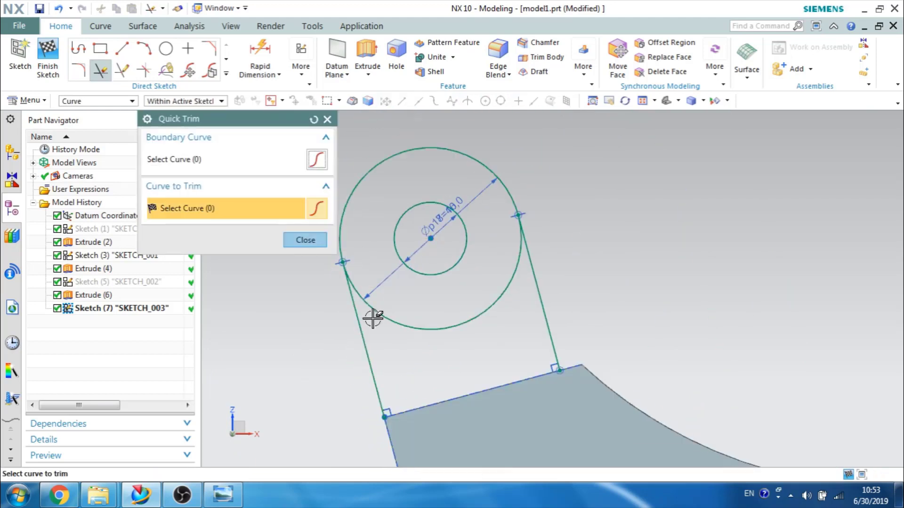
click(391, 320)
key(Escape)
scroll(585, 278, up, 3)
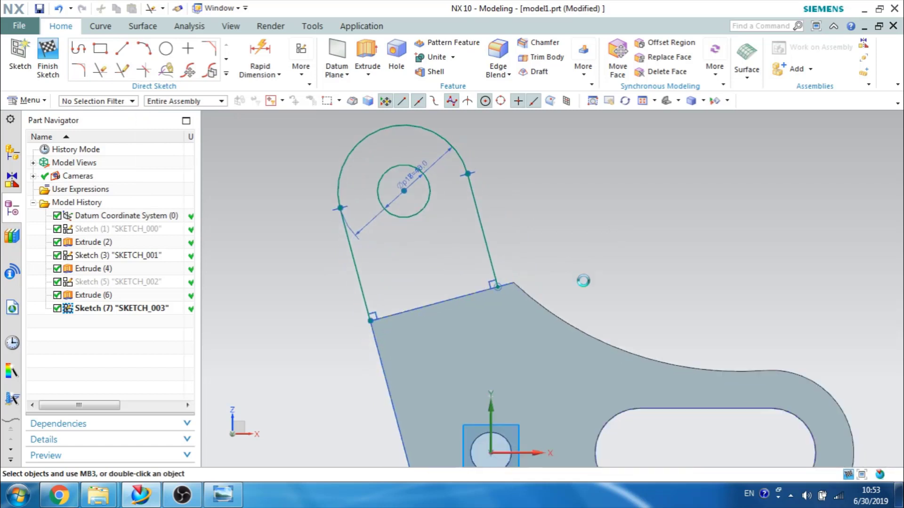
- Close the lug profile with a 40 mm line at 15° joining the side lines' lower ends and finish the sketch
click(121, 48)
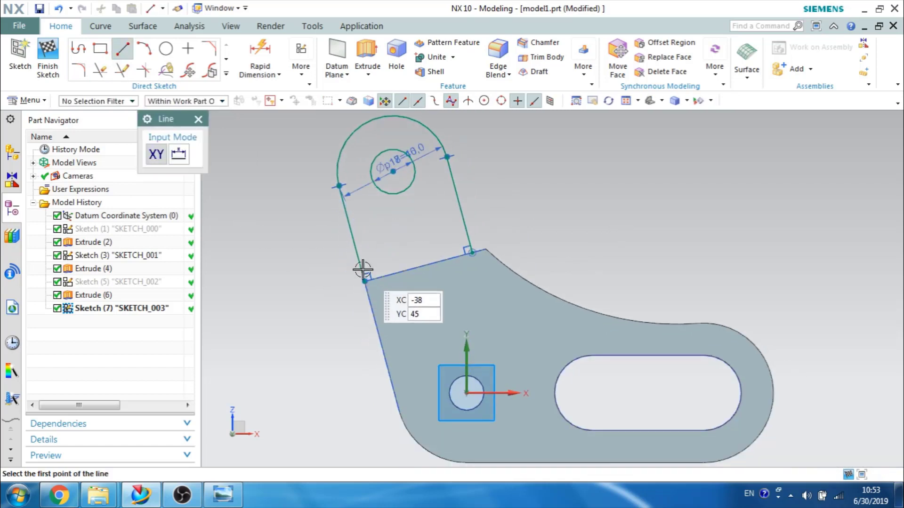
click(365, 281)
click(472, 251)
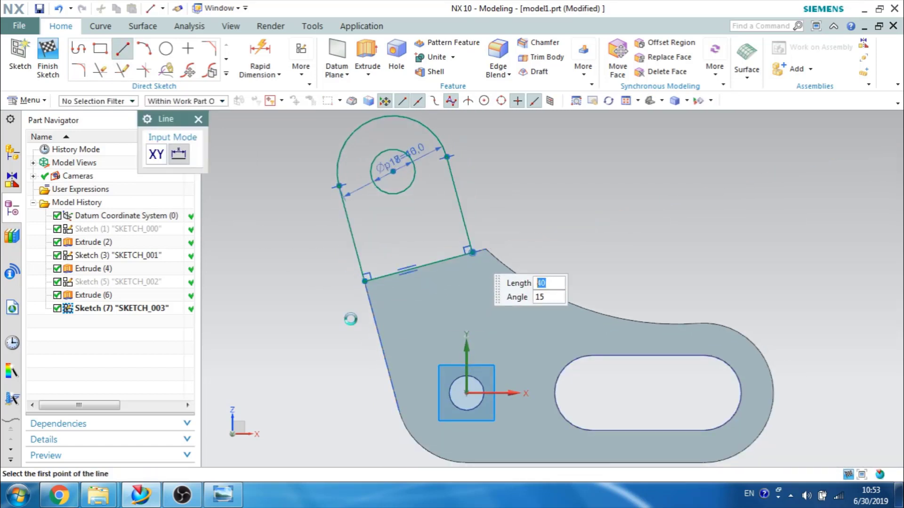
key(Escape)
click(48, 57)
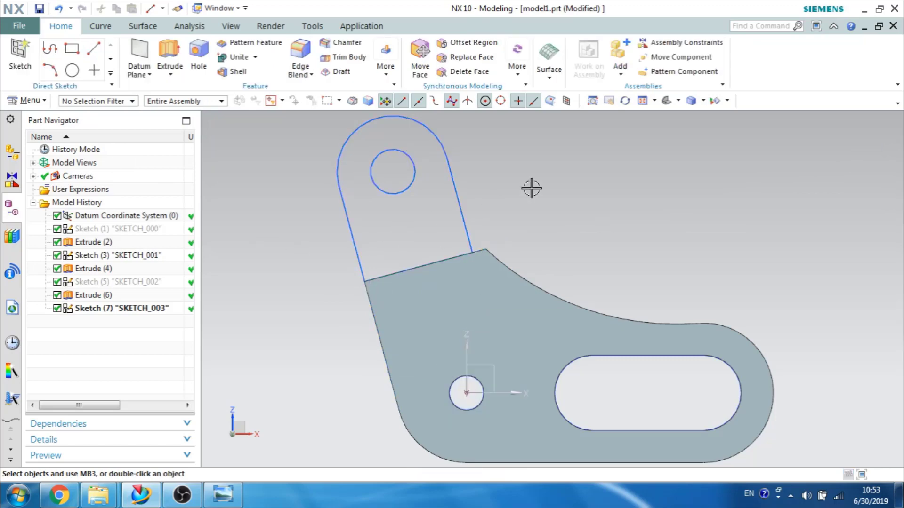
- Extrude the whole lug sketch, including its hole, as feature curves with a symmetric value of 8 mm, united with the bracket body
middle_drag(518, 240, 493, 250)
scroll(528, 323, down, 4)
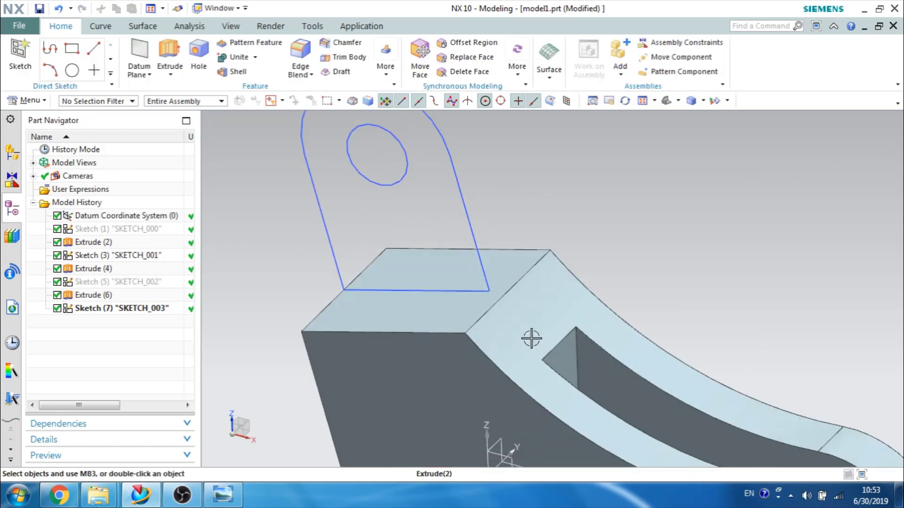
scroll(531, 338, up, 4)
click(169, 55)
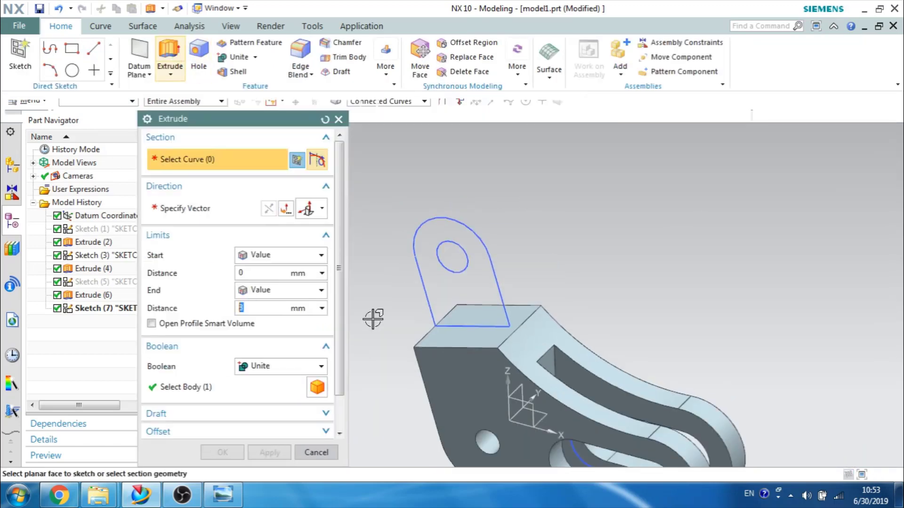
click(416, 108)
click(414, 150)
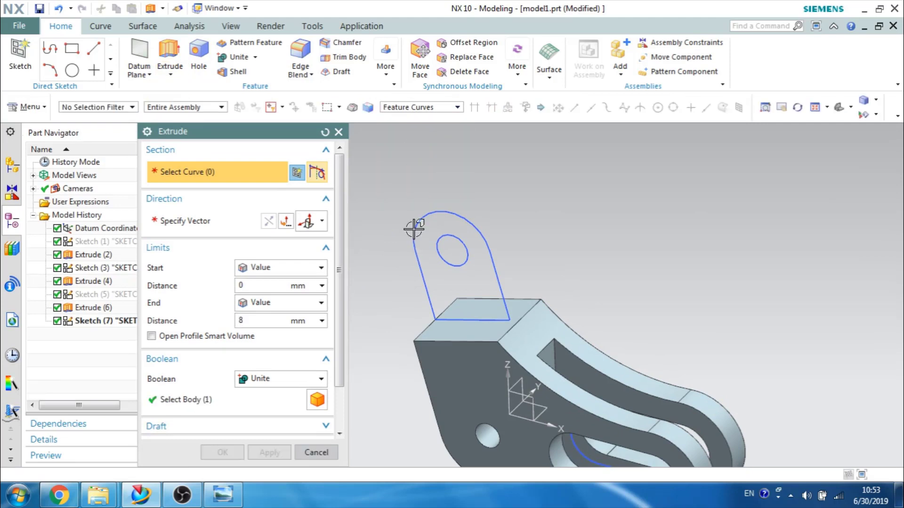
click(471, 228)
click(278, 267)
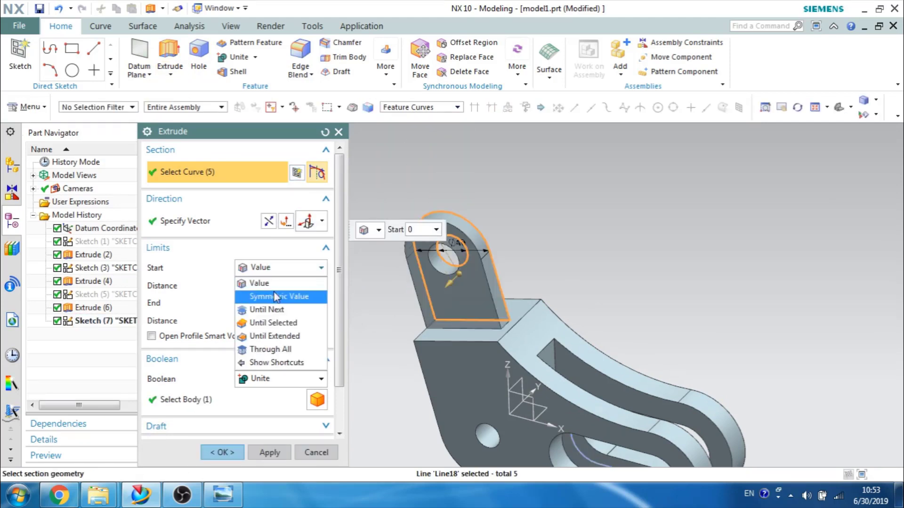
click(270, 295)
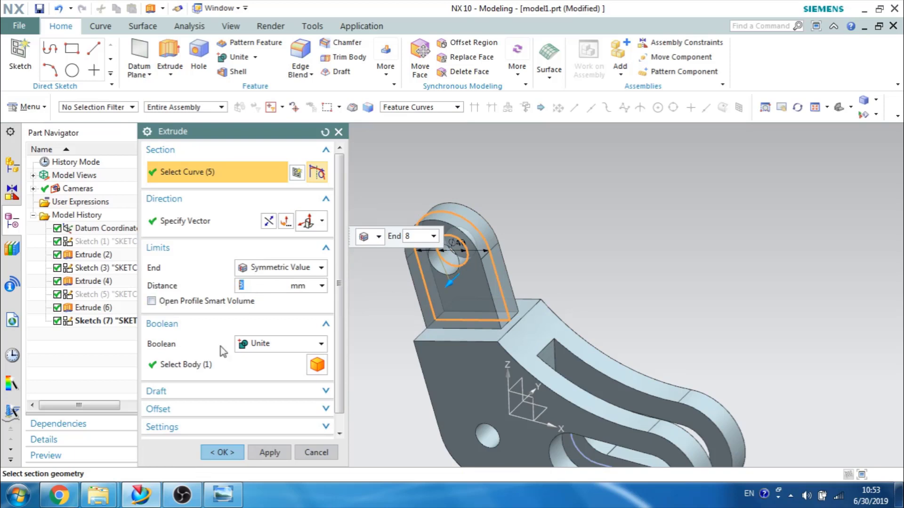
click(274, 344)
click(264, 373)
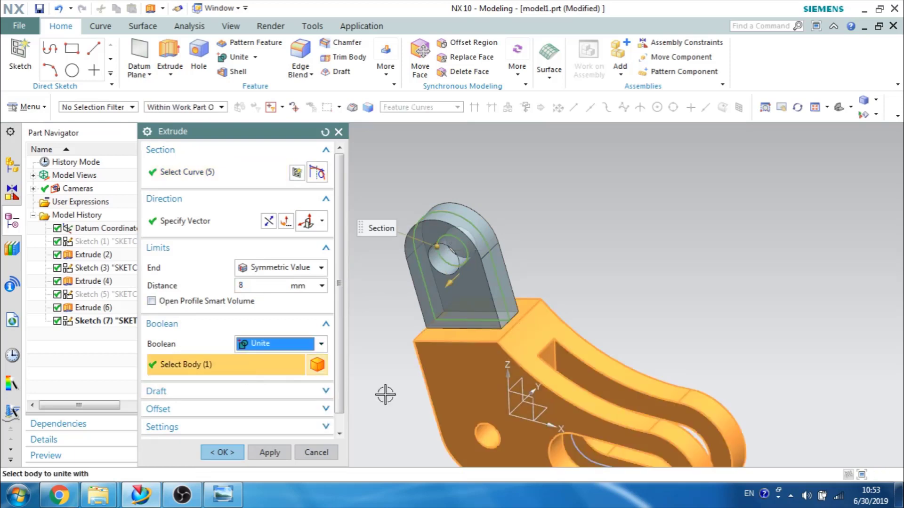
click(220, 454)
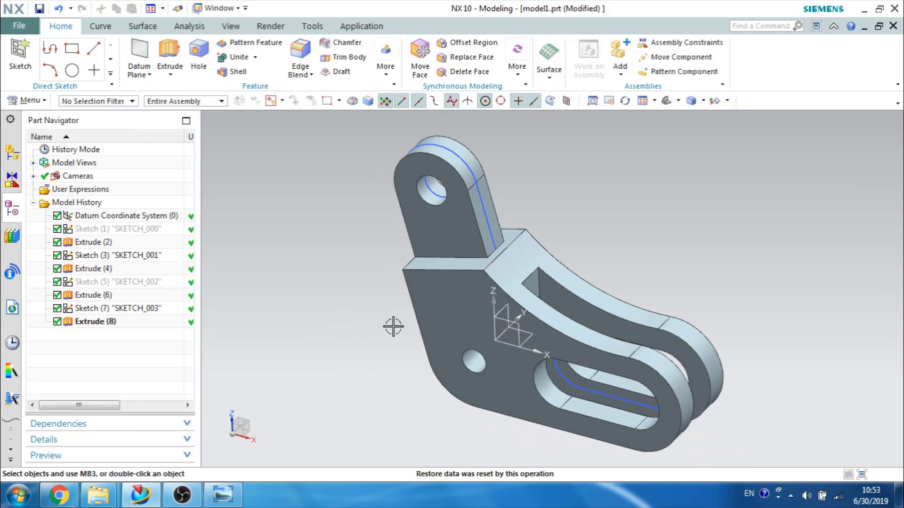
click(108, 215)
key(ctrl+j)
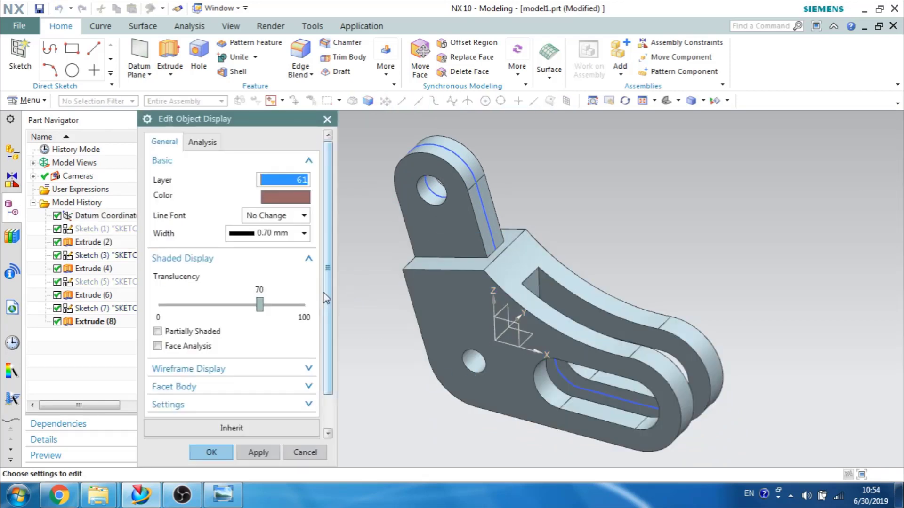
key(Escape)
- Hide the datum coordinate system at the bracket's origin
click(513, 336)
key(ctrl+b)
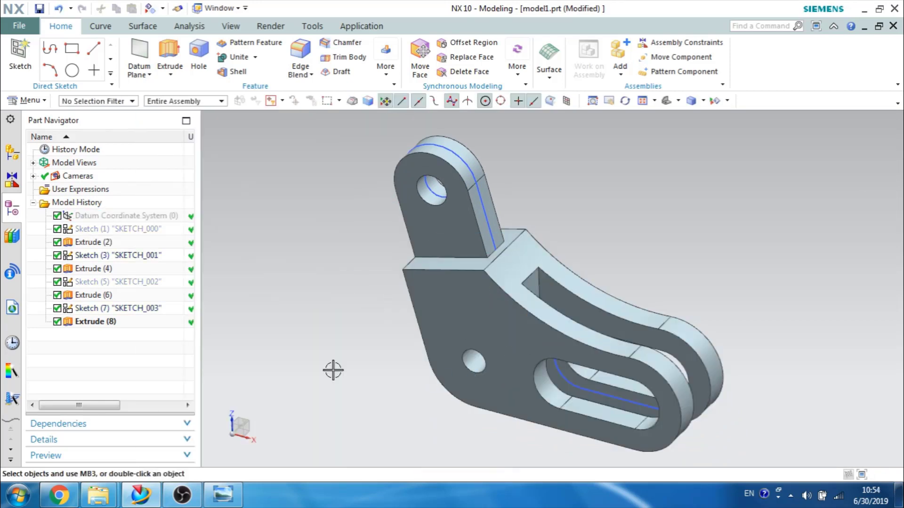
middle_drag(294, 362, 319, 317)
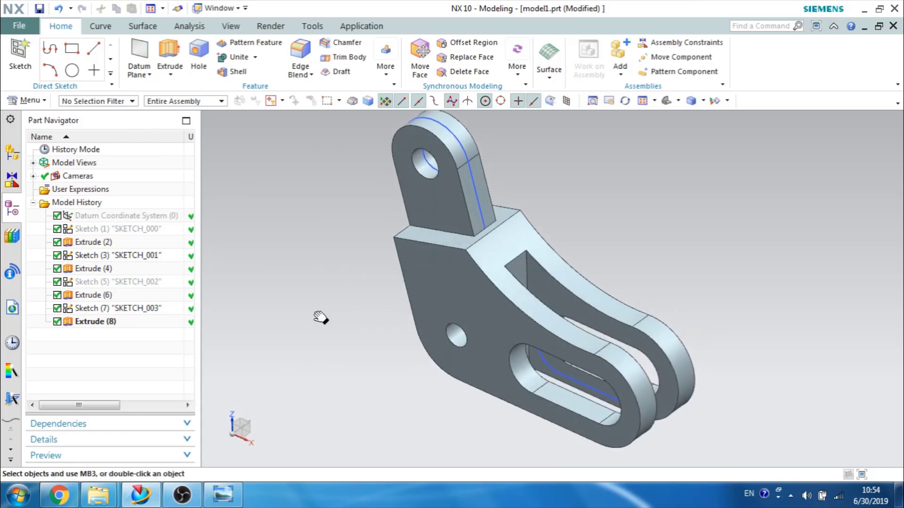